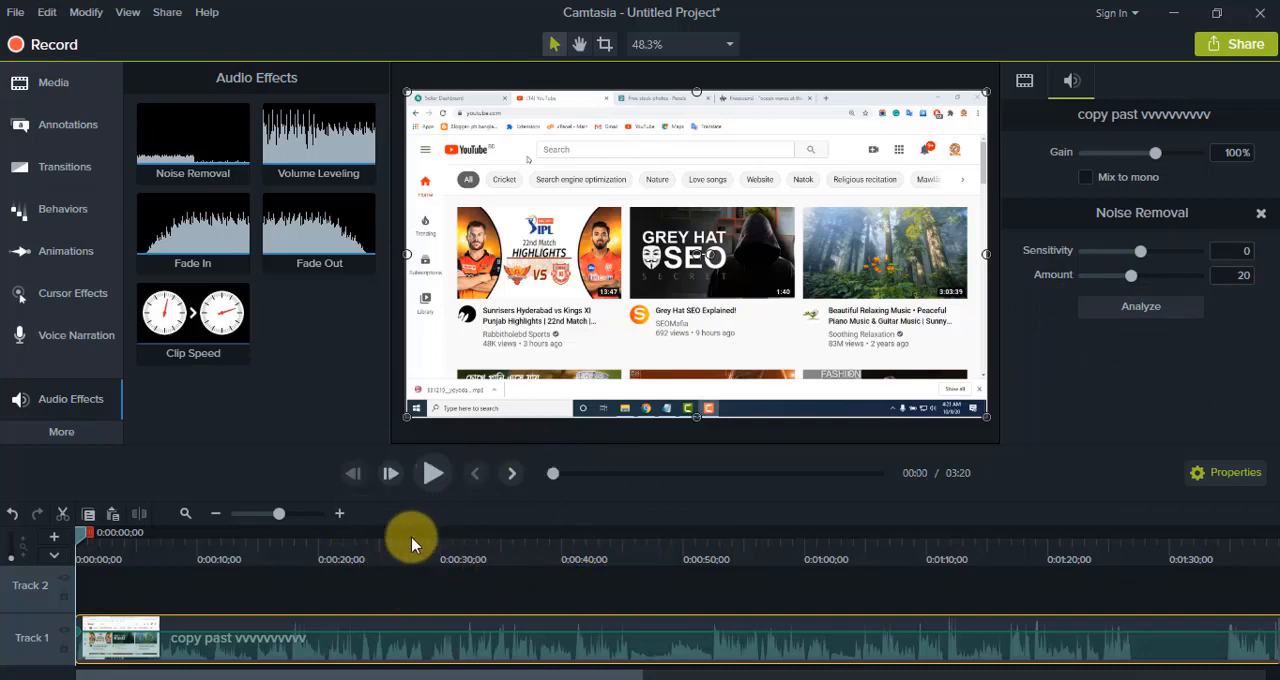
# Step: Play the start of the Track 1 clip with Noise Removal, remove the effect, and play it again to compare the sound
pyautogui.click(428, 478)
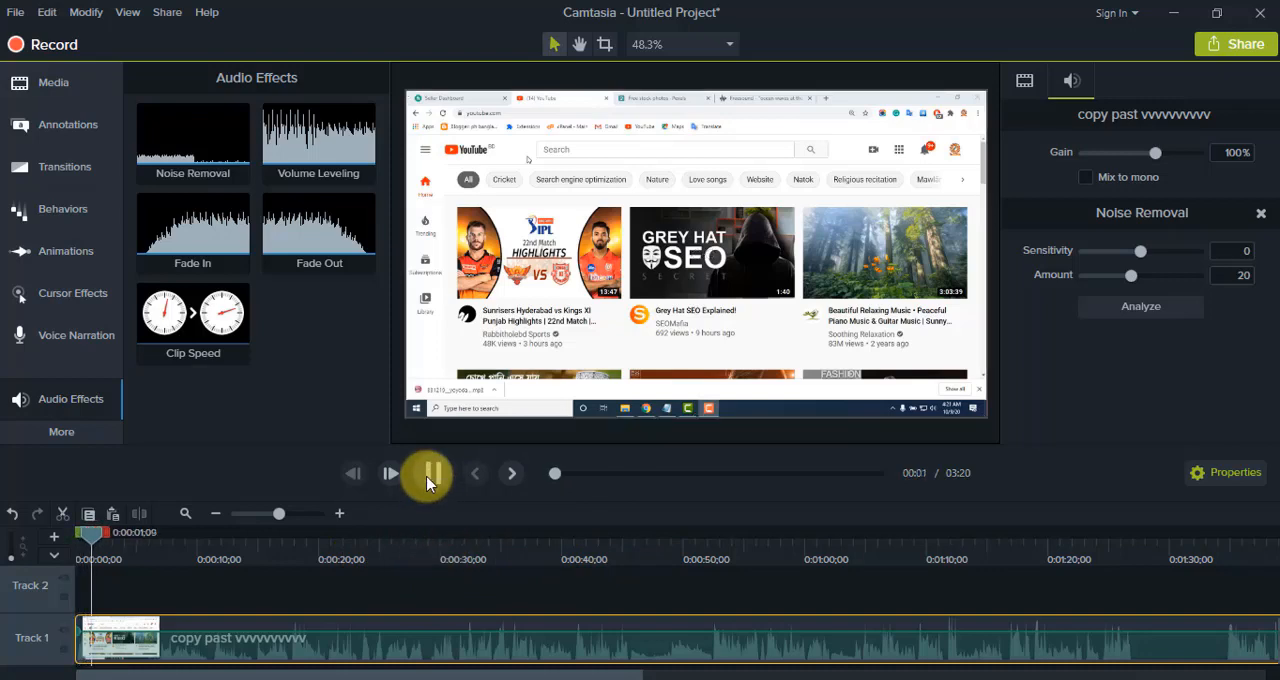
pyautogui.click(428, 478)
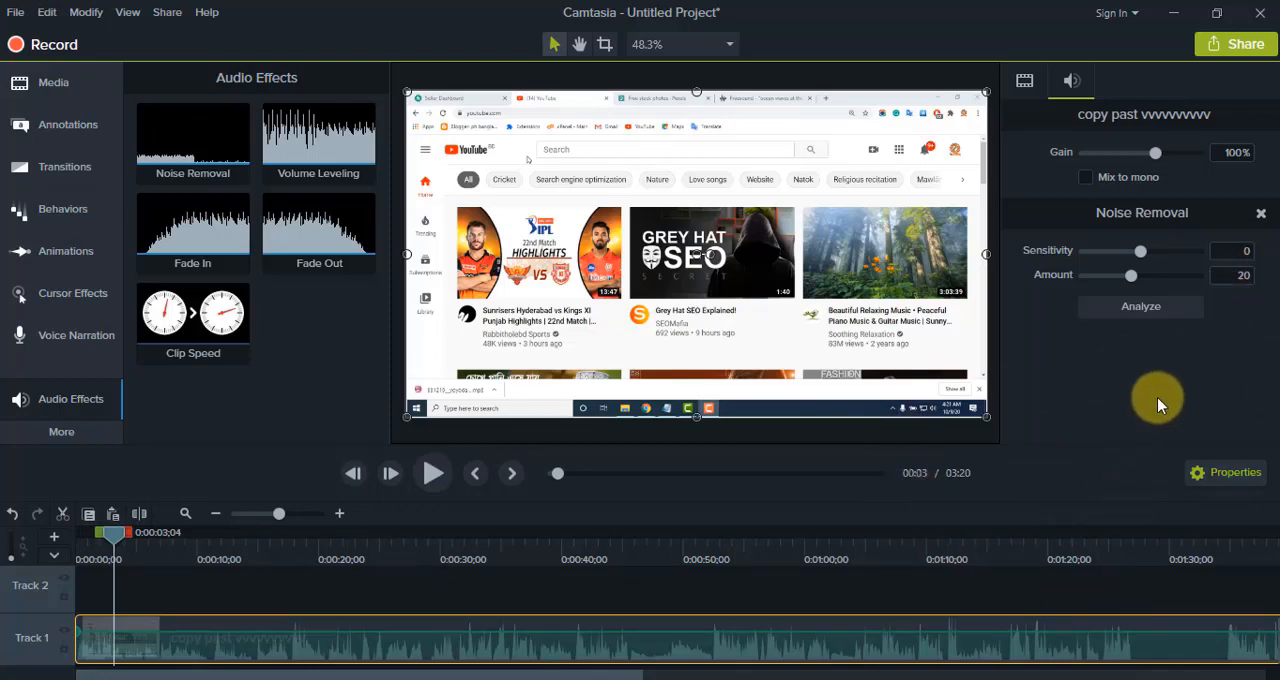
pyautogui.click(1261, 213)
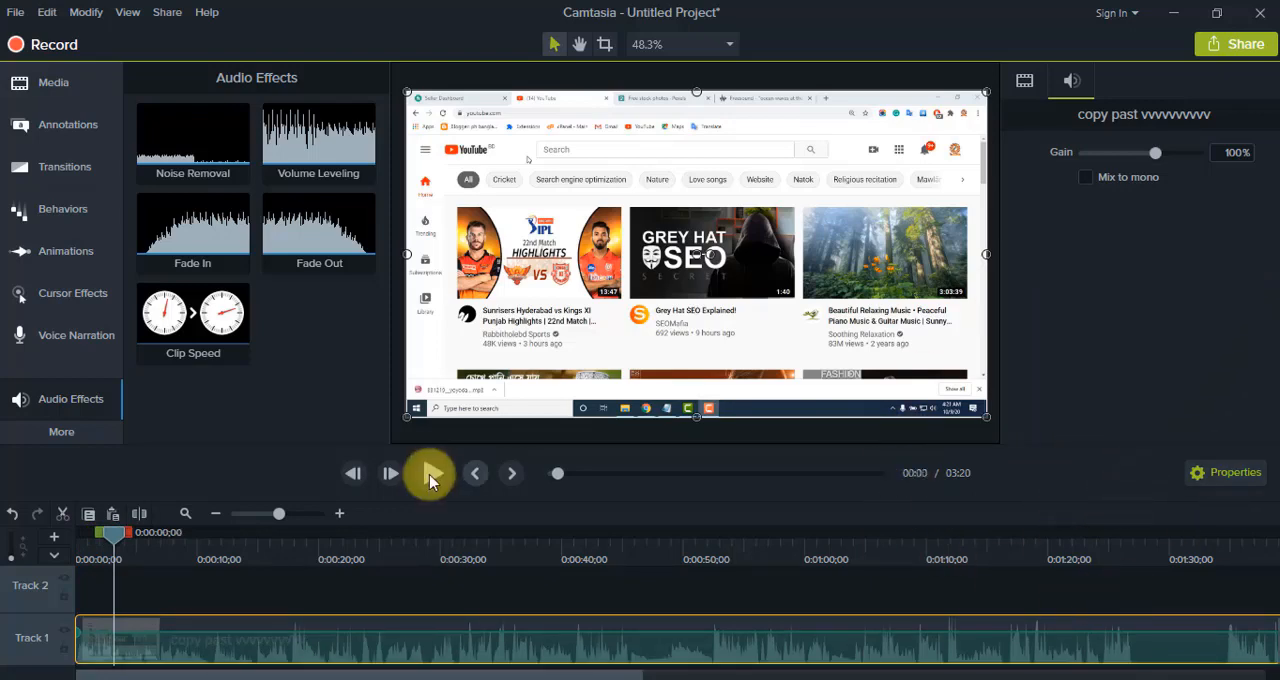
pyautogui.click(429, 473)
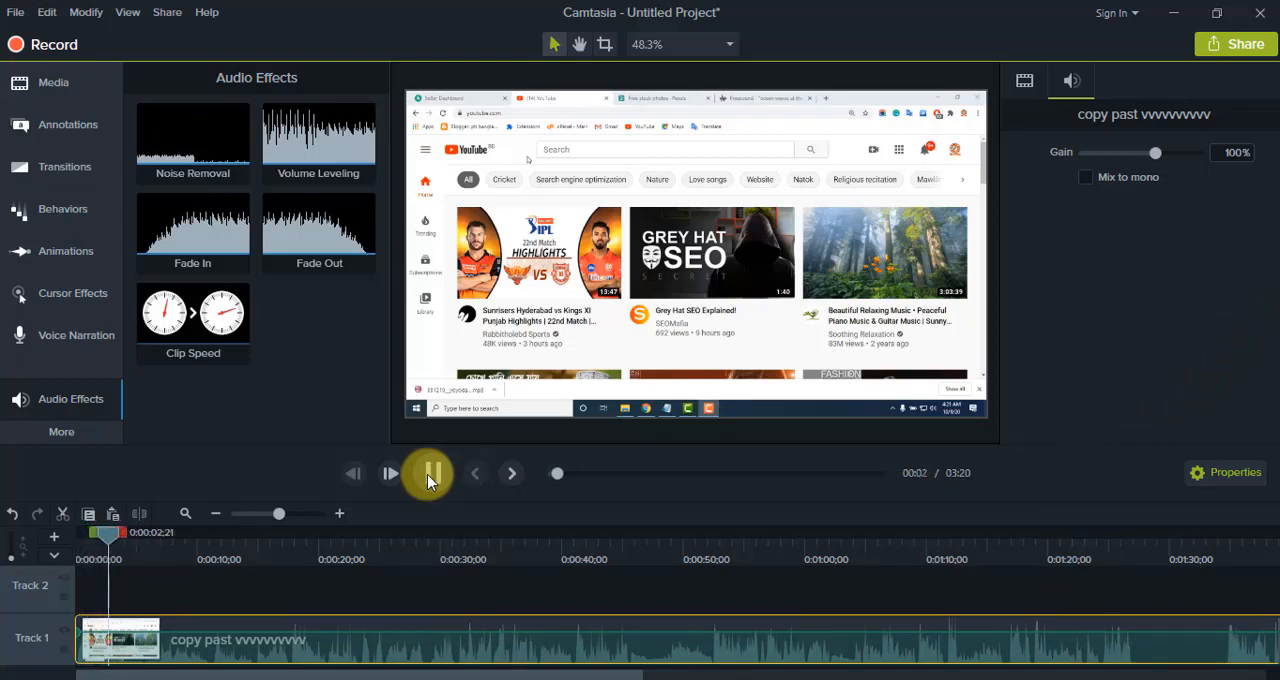
pyautogui.click(427, 474)
# Step: Apply Noise Removal to the Track 1 clip, set sensitivity to -17 and amount to 12 during playback, and run the noise analysis
pyautogui.moveTo(193, 140); pyautogui.dragTo(267, 637)
pyautogui.click(433, 474)
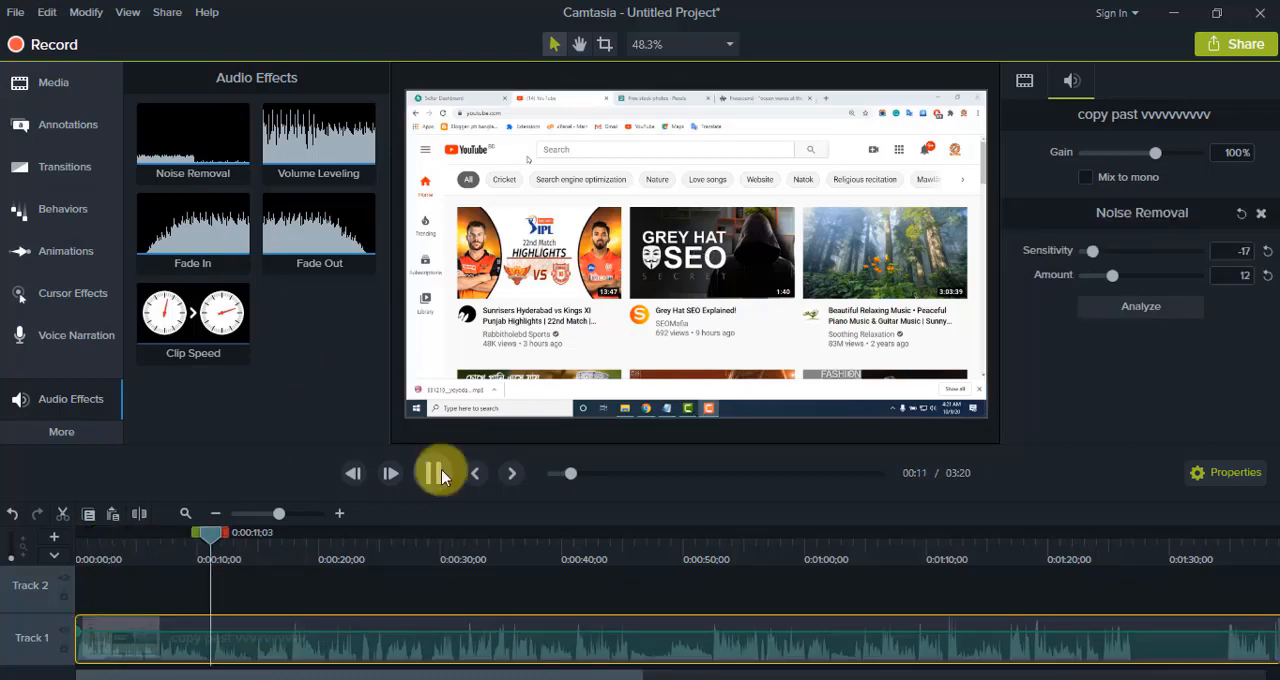
pyautogui.click(1124, 318)
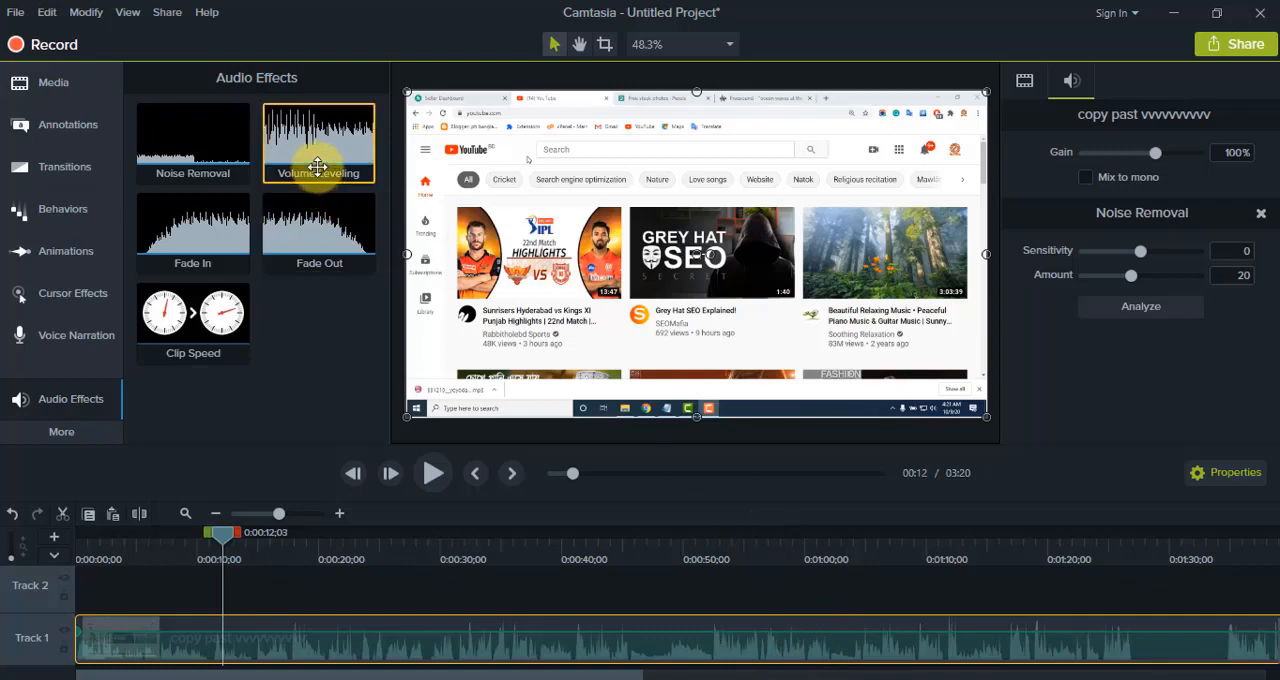
# Step: Apply the Volume Leveling audio effect to the Track 1 clip and deselect the clip
pyautogui.moveTo(318, 163); pyautogui.dragTo(400, 645)
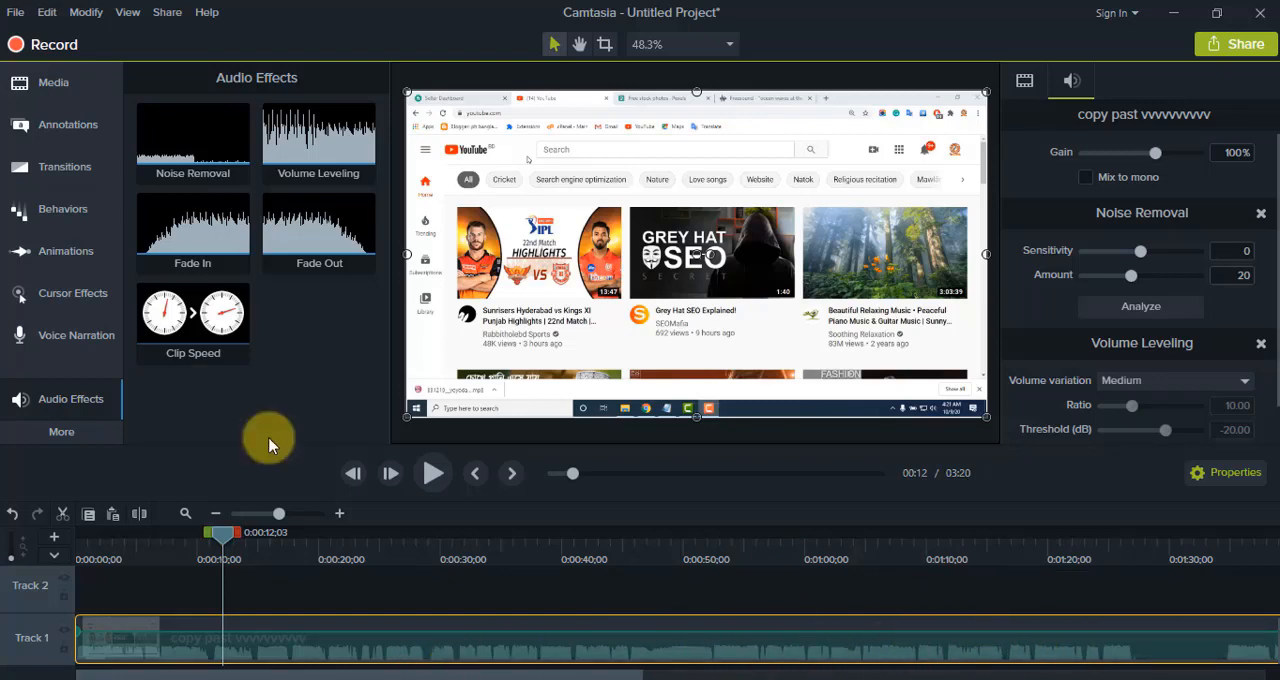
pyautogui.click(200, 257)
pyautogui.click(334, 298)
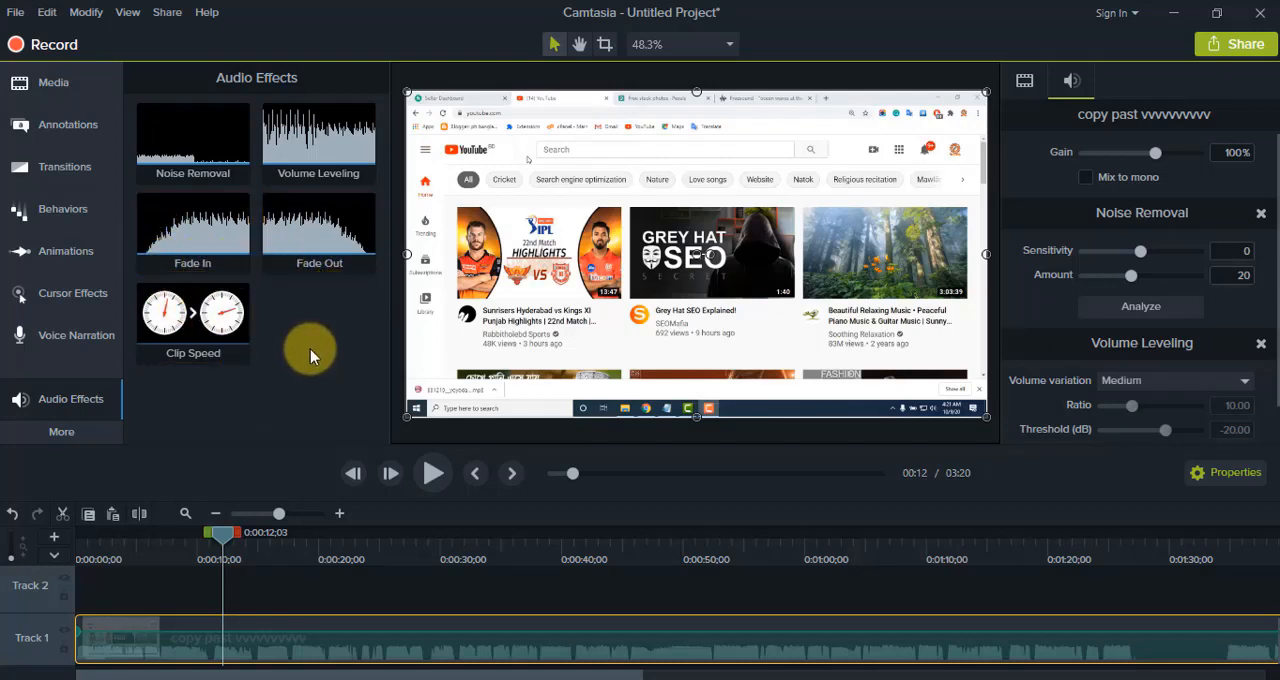
pyautogui.click(211, 262)
pyautogui.click(682, 580)
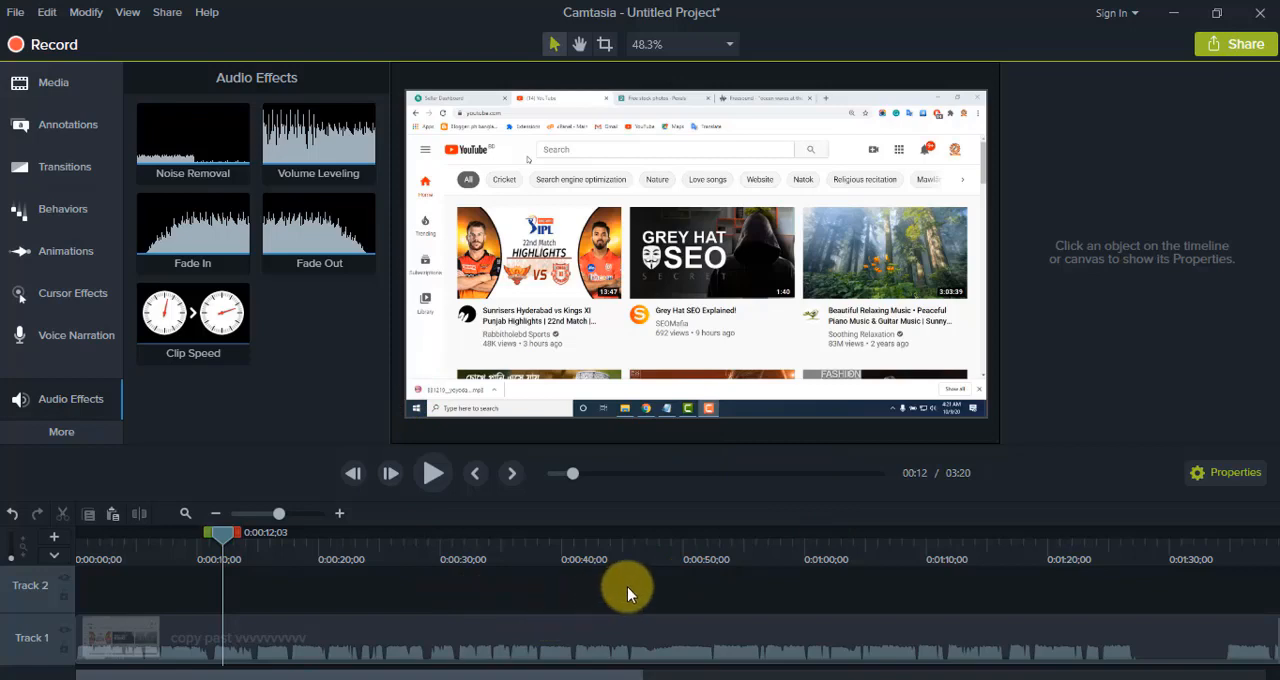
# Step: Split all tracks at 0:00:10;28 and at 0:00:11;15 to isolate a short segment of the clip
pyautogui.click(340, 515)
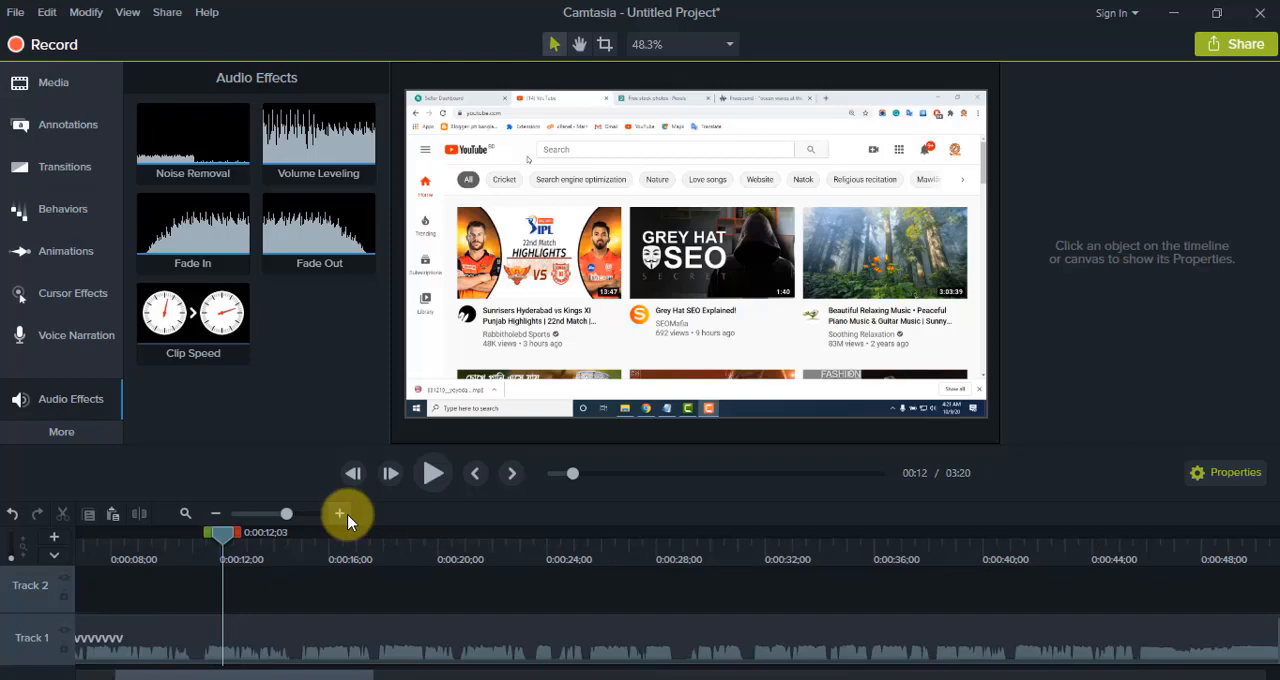
pyautogui.click(340, 514)
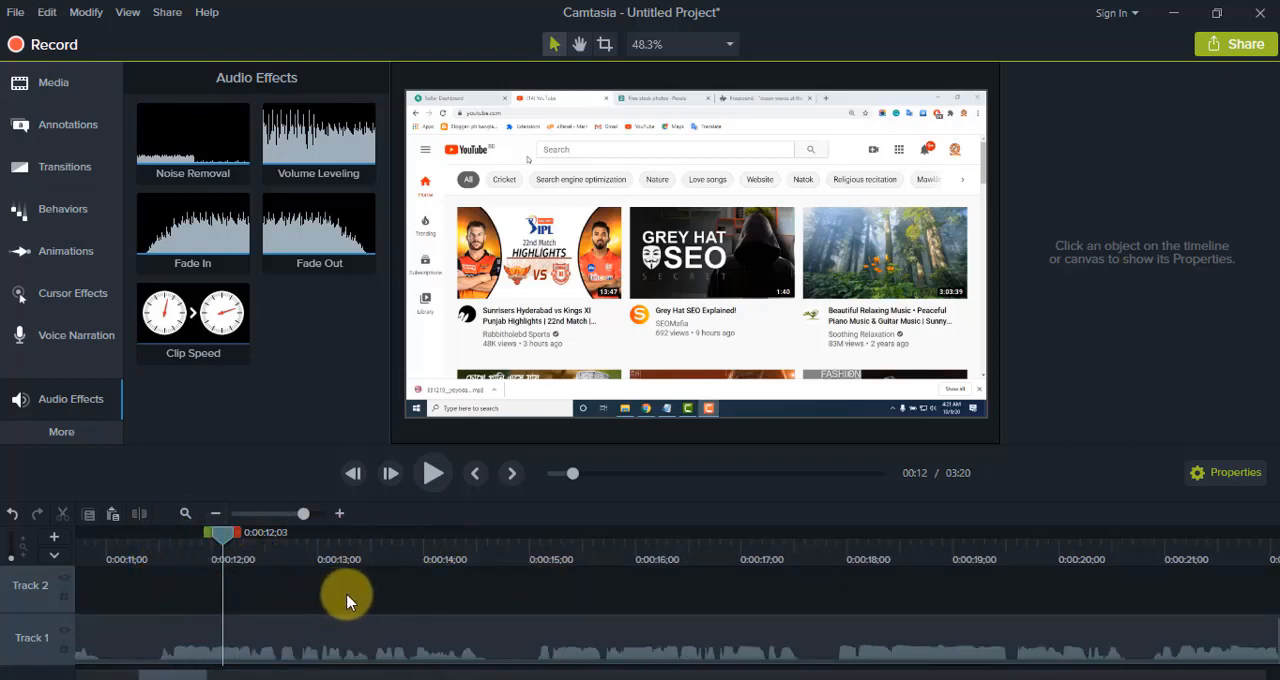
pyautogui.click(97, 553)
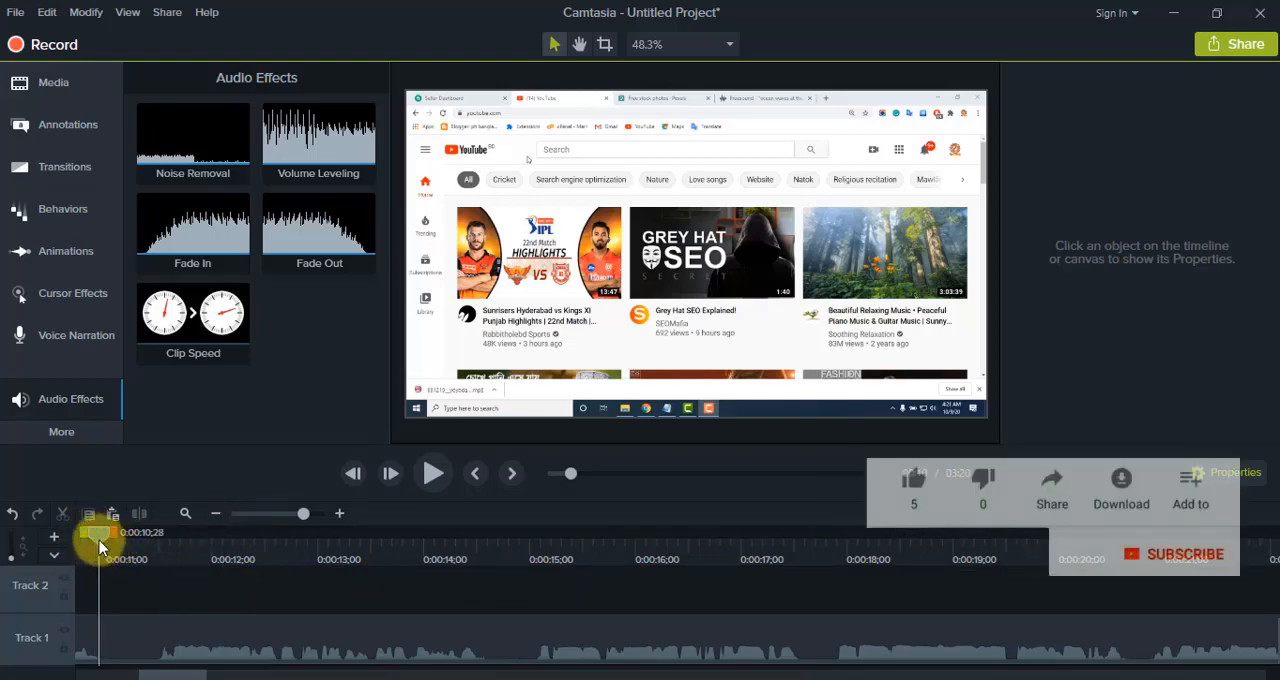
pyautogui.rightClick(97, 534)
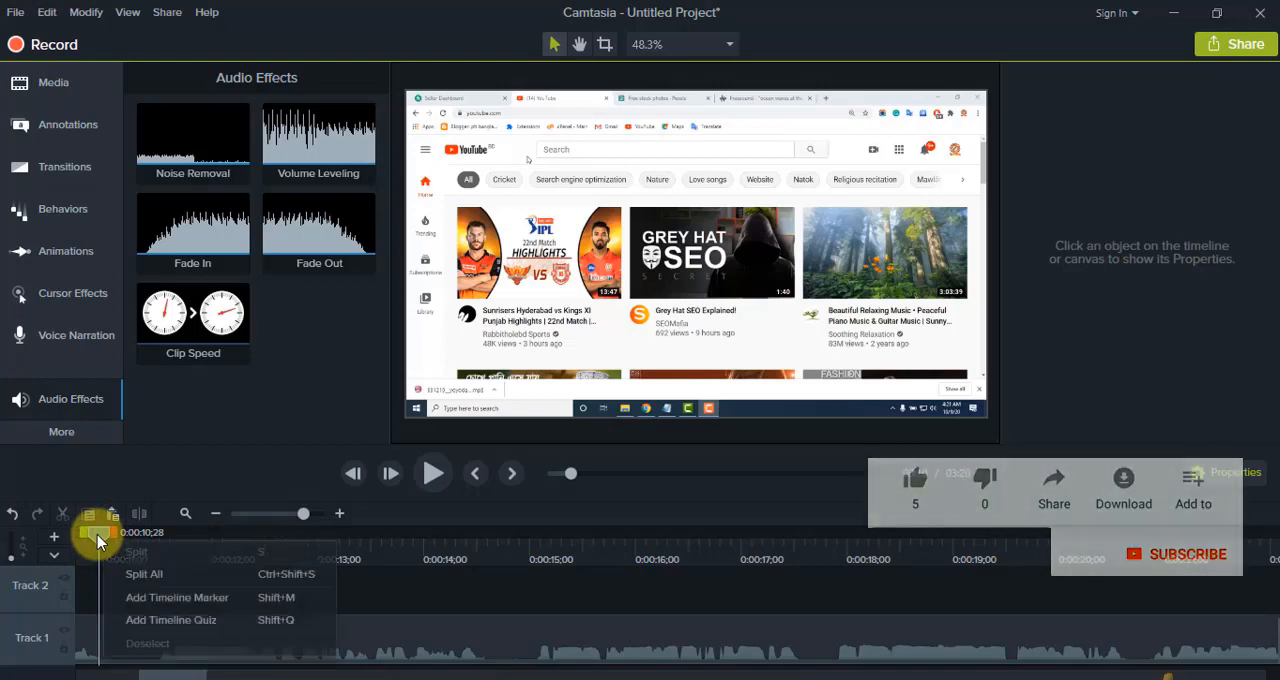
pyautogui.click(134, 576)
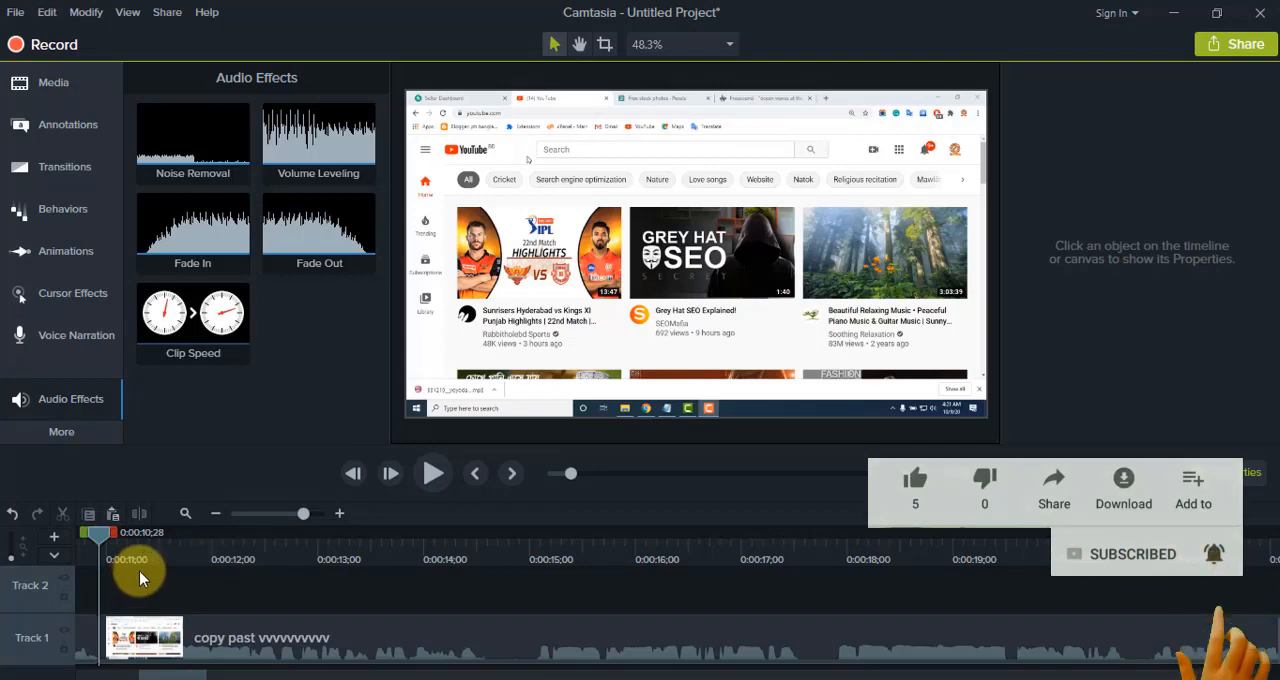
pyautogui.click(158, 552)
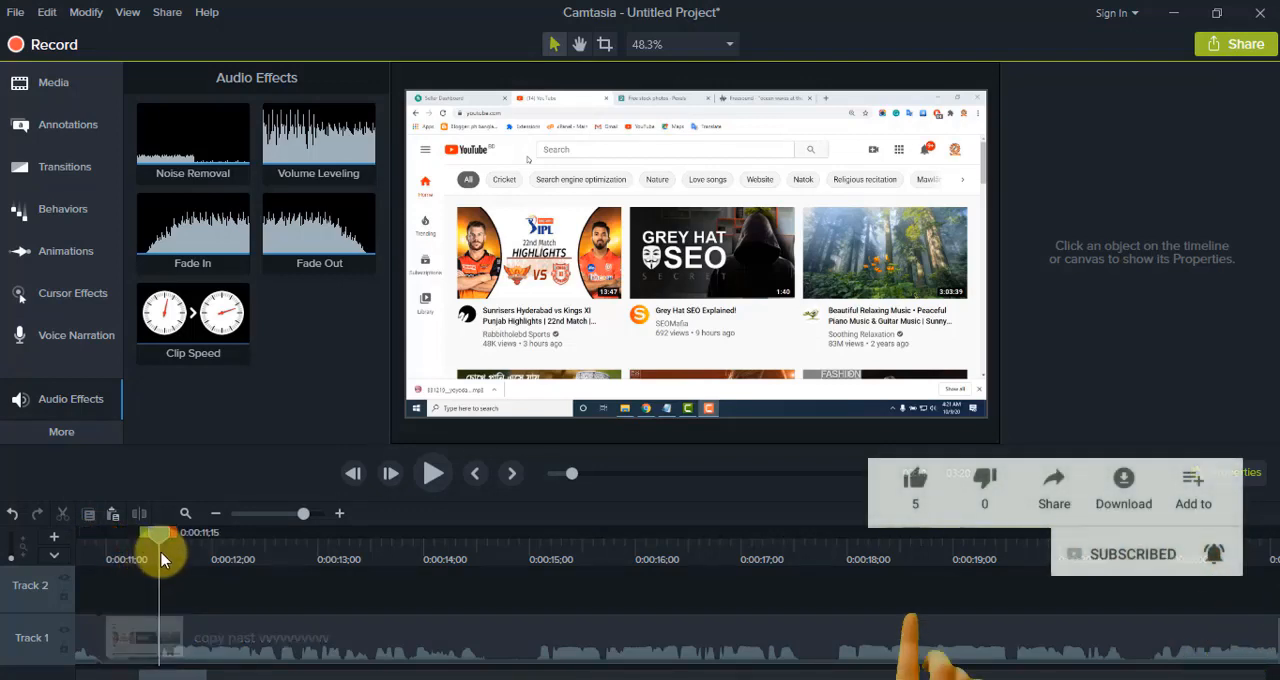
pyautogui.rightClick(155, 534)
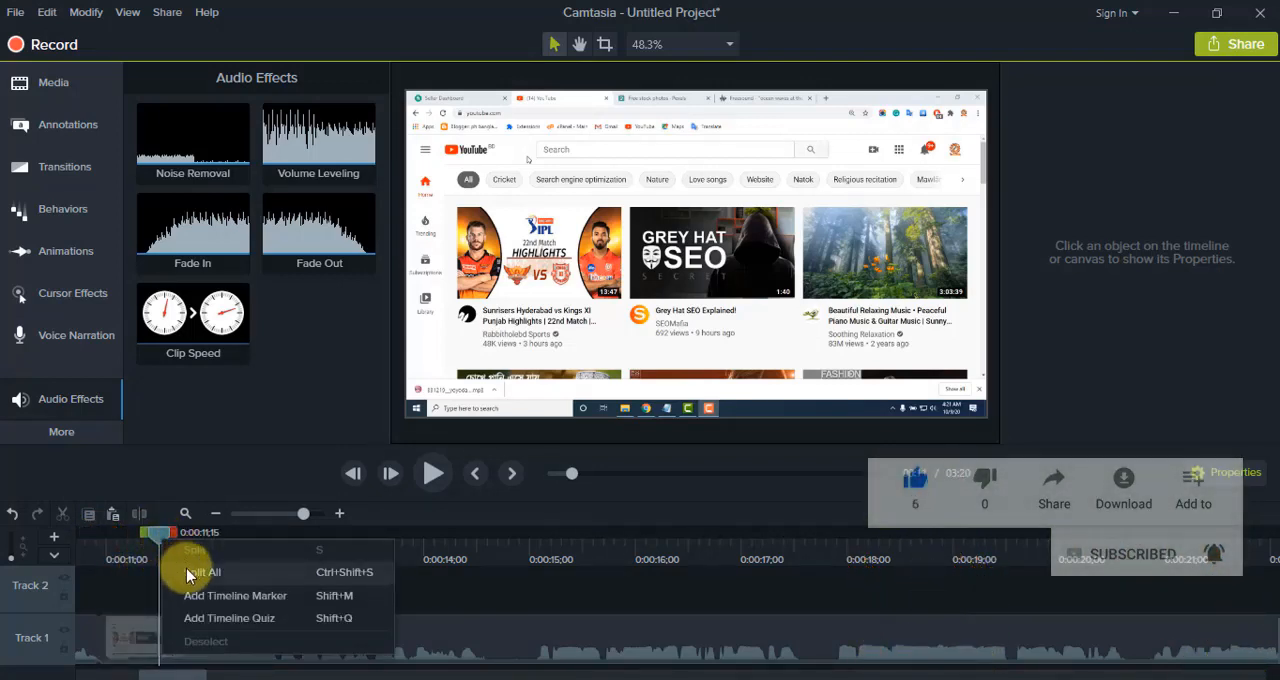
pyautogui.click(187, 574)
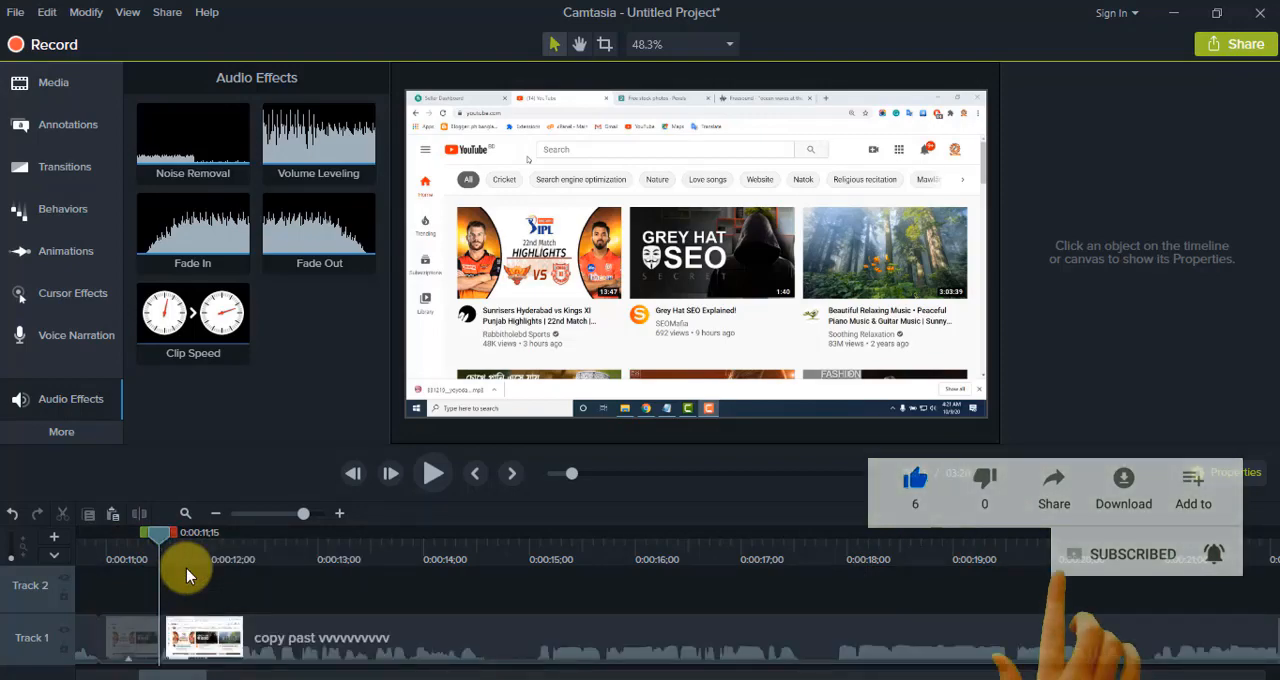
# Step: Ripple delete the short Track 1 segment between 0:00:10;28 and 0:00:11;15
pyautogui.click(130, 640)
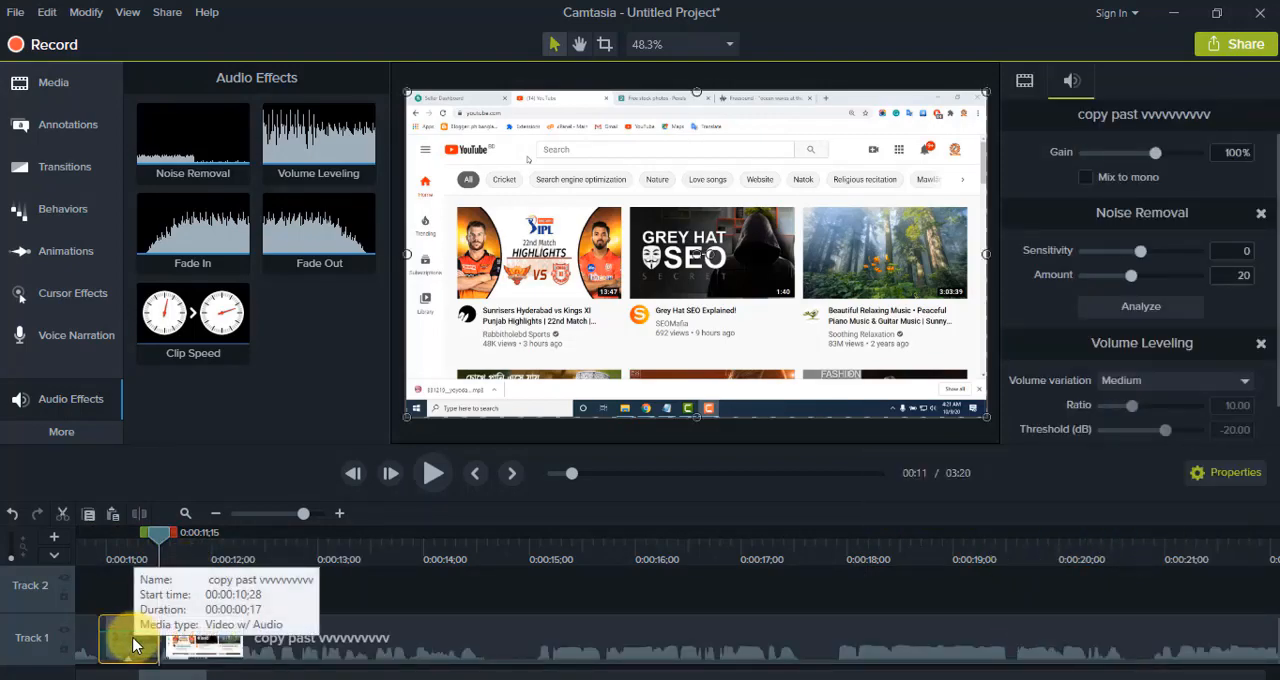
pyautogui.rightClick(133, 643)
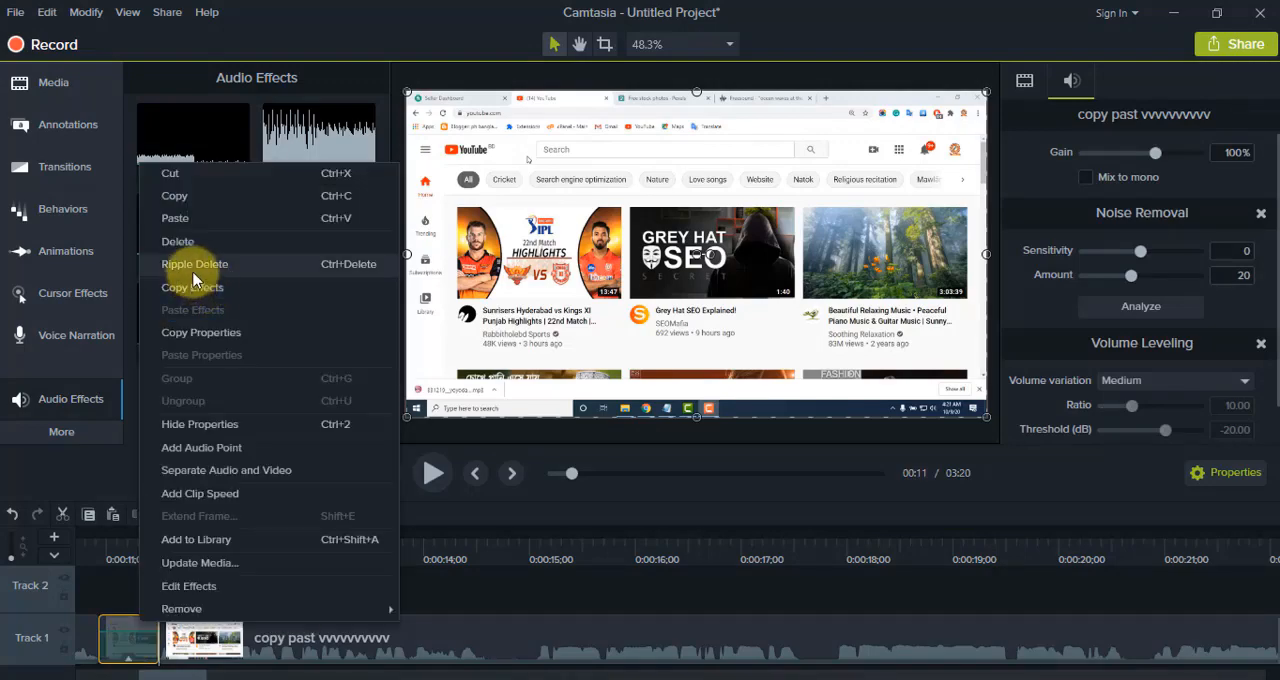
pyautogui.click(194, 264)
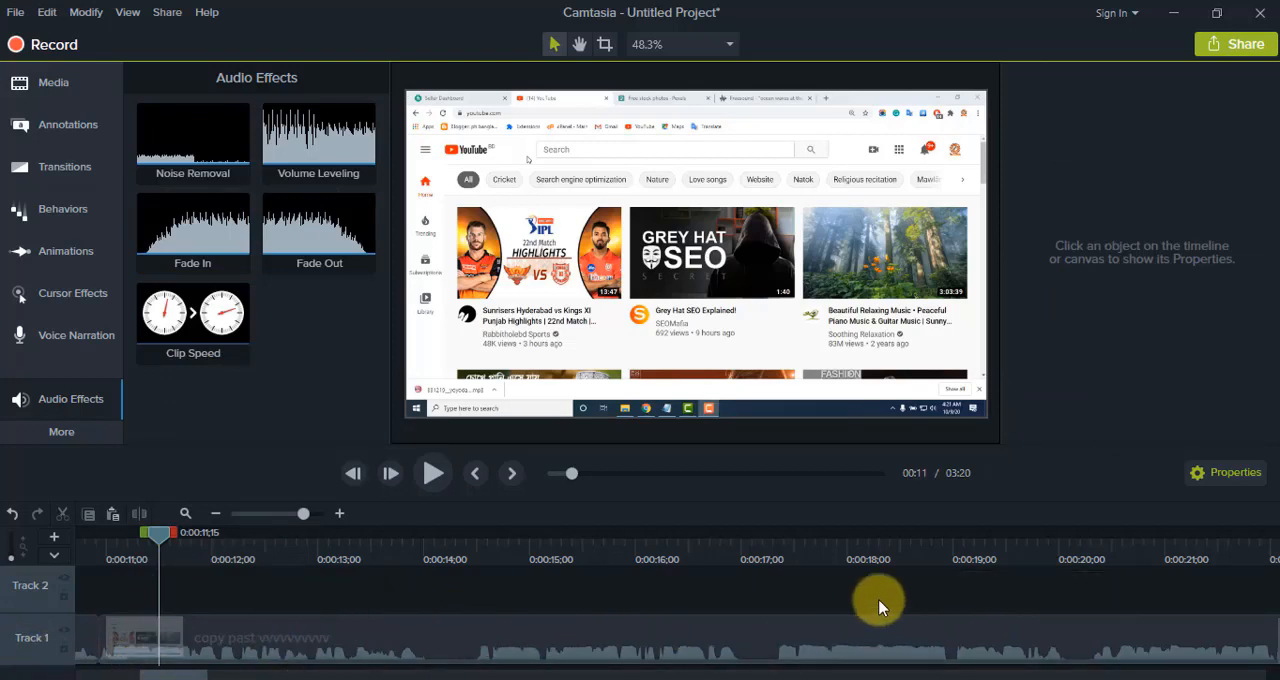
pyautogui.hotkey('ctrl', 'z')
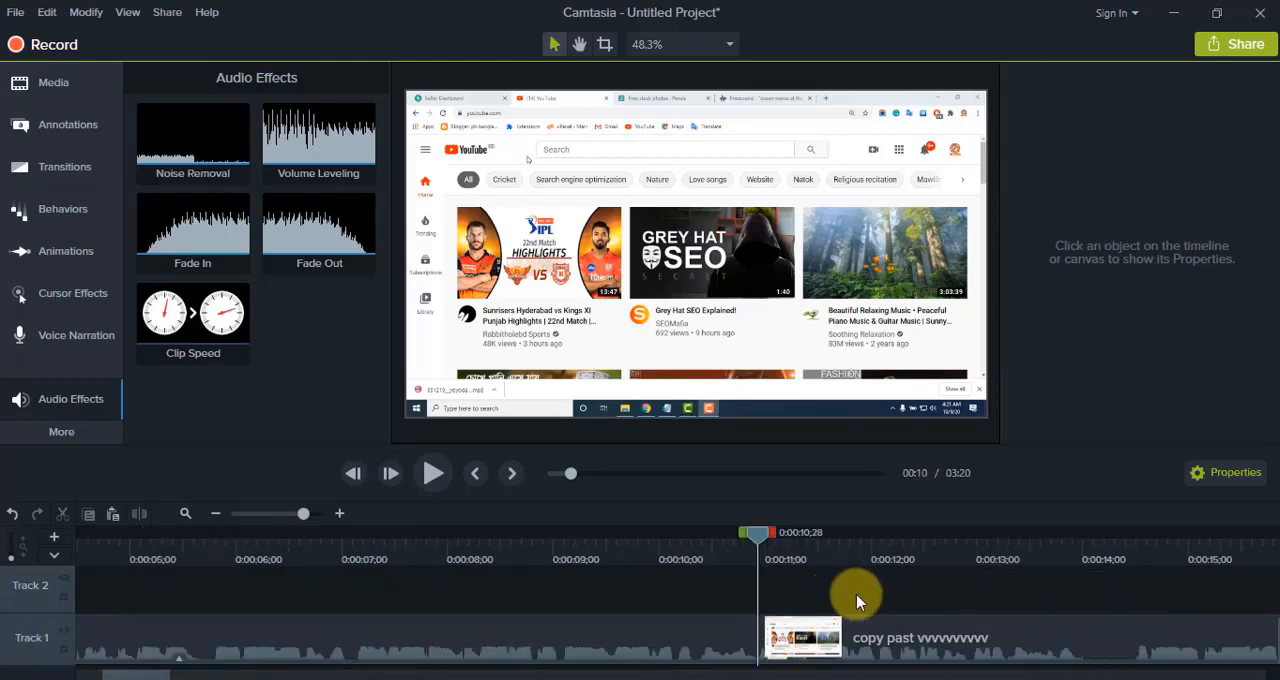
# Step: Split all tracks at 0:00:10;11, just before the existing cut
pyautogui.click(689, 540)
pyautogui.rightClick(707, 545)
pyautogui.click(736, 575)
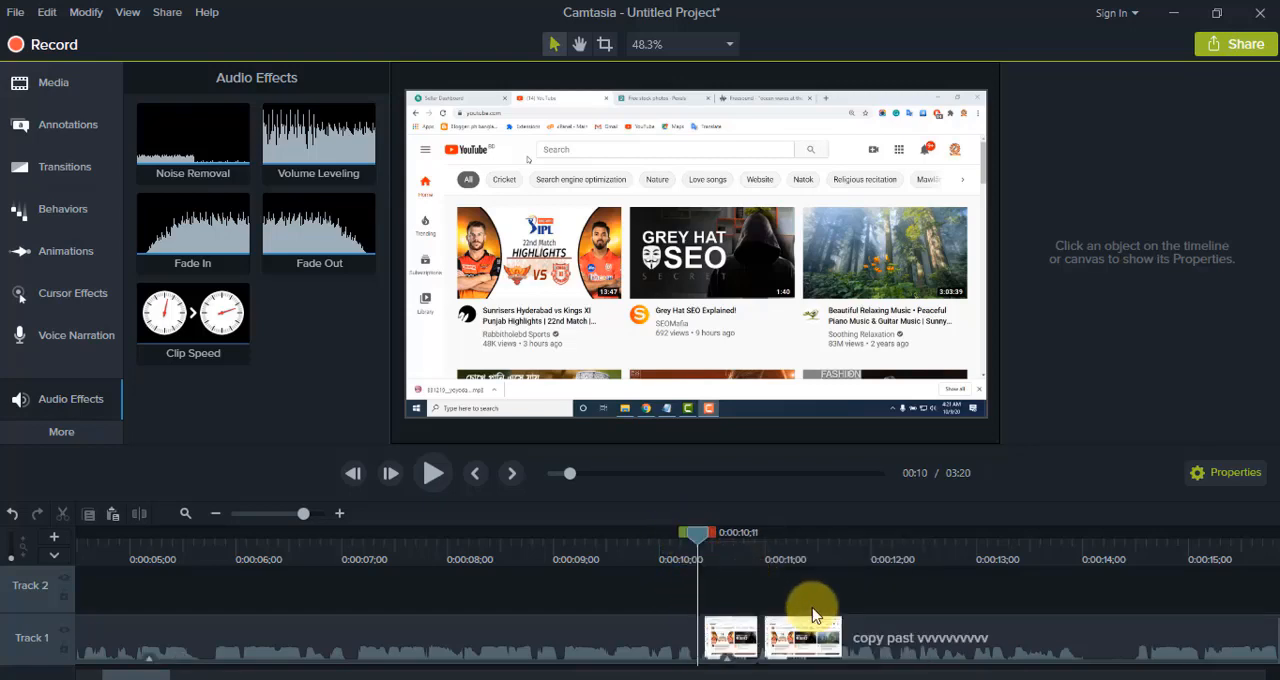
# Step: Add audio points to the short Track 1 clip that starts at 0:00:10;11
pyautogui.click(730, 650)
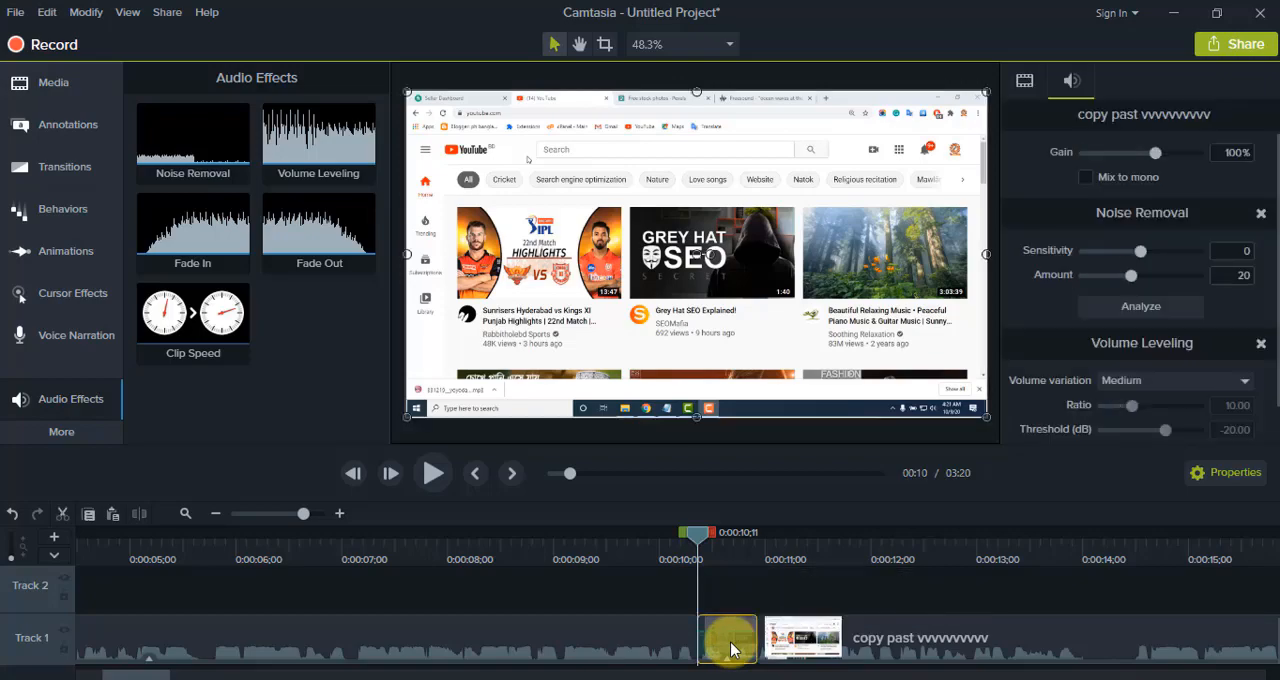
pyautogui.rightClick(730, 650)
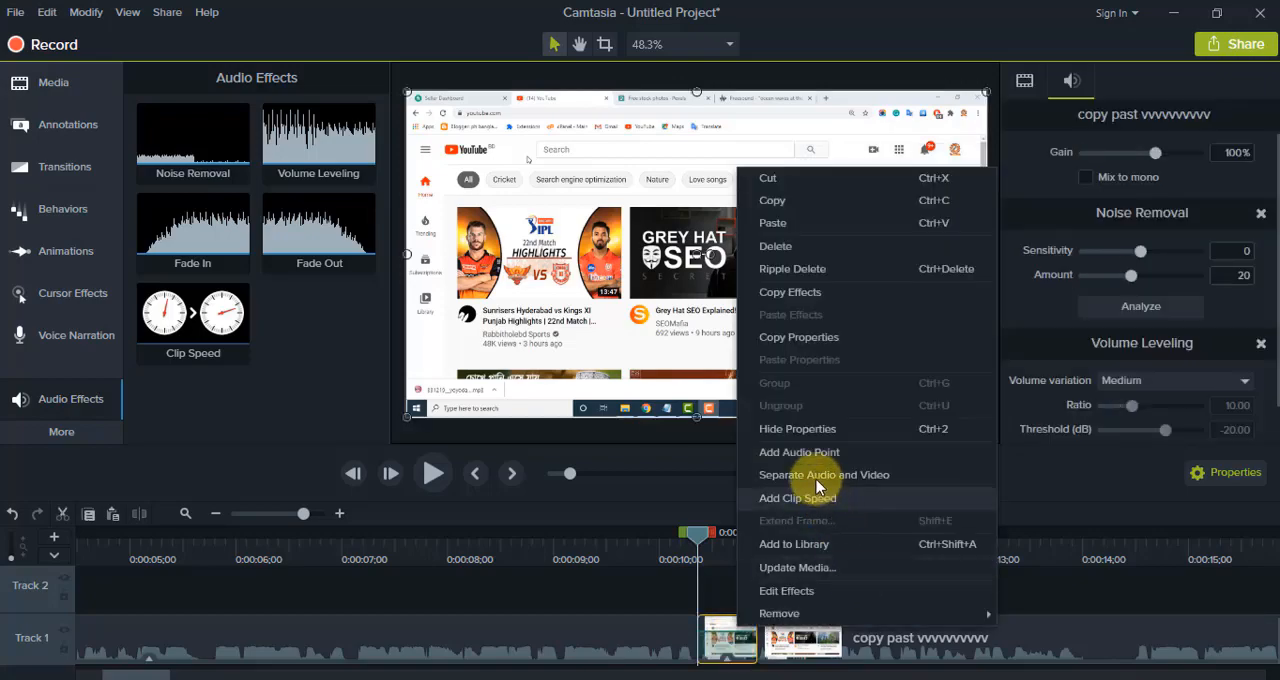
pyautogui.click(807, 455)
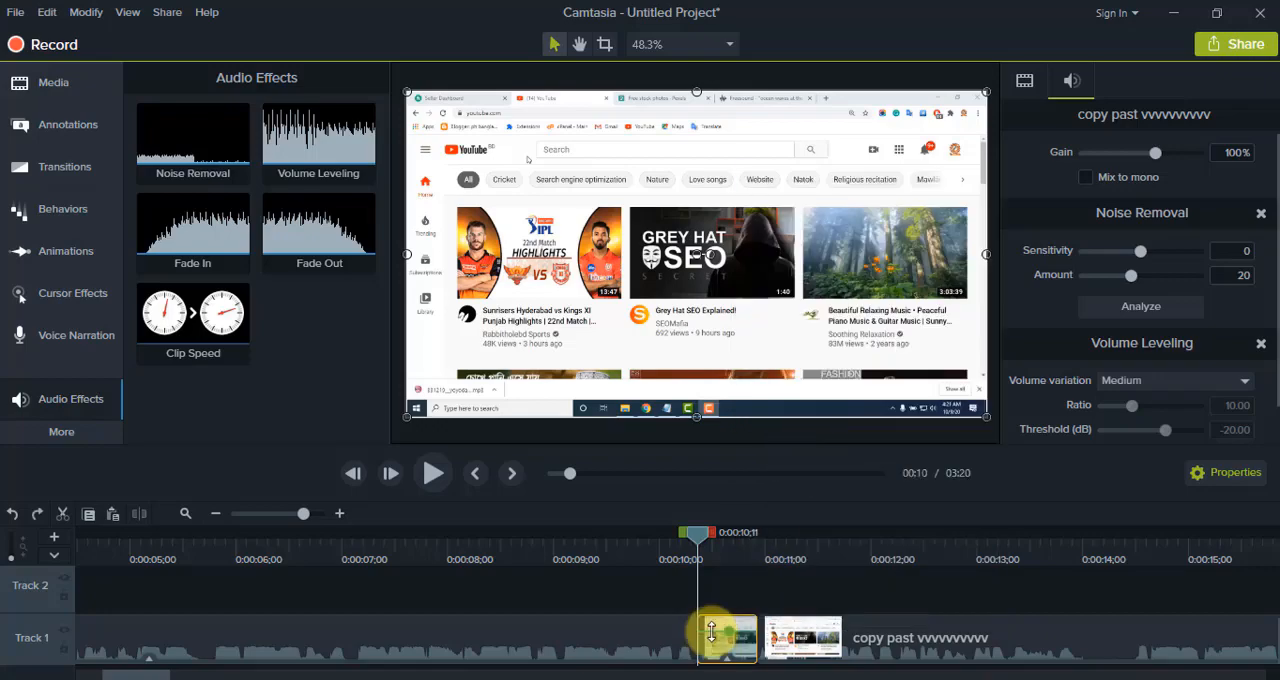
pyautogui.rightClick(712, 632)
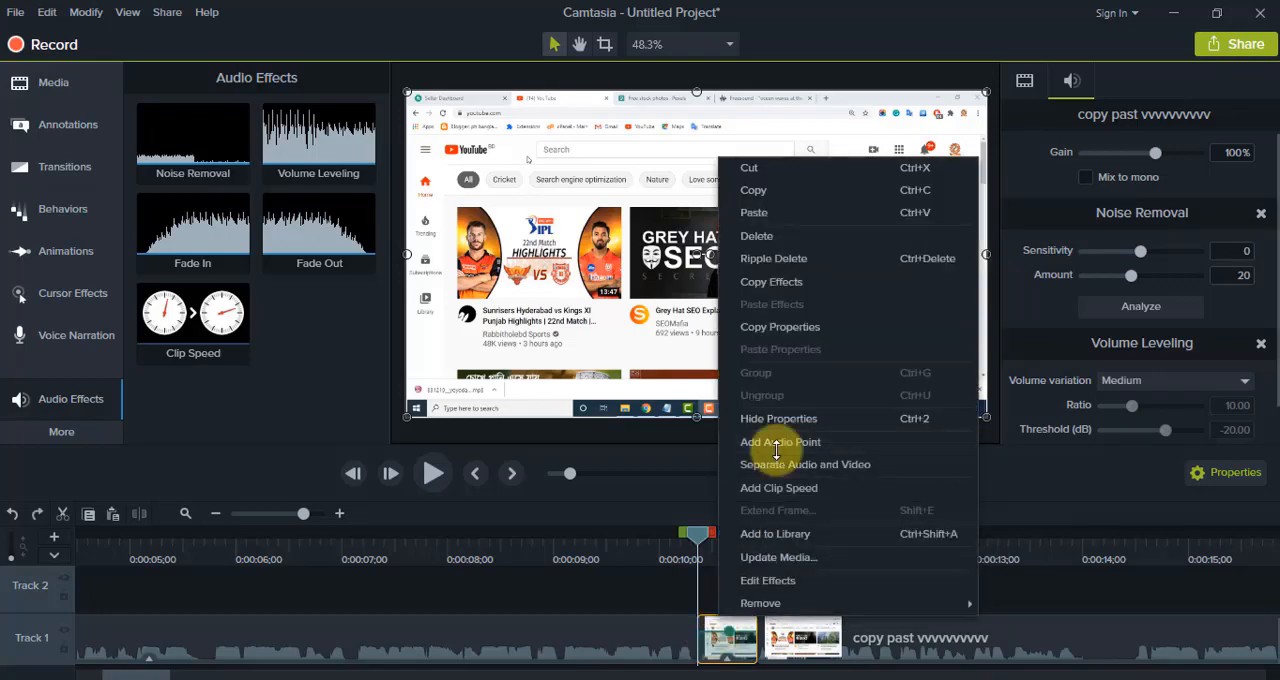
pyautogui.click(778, 447)
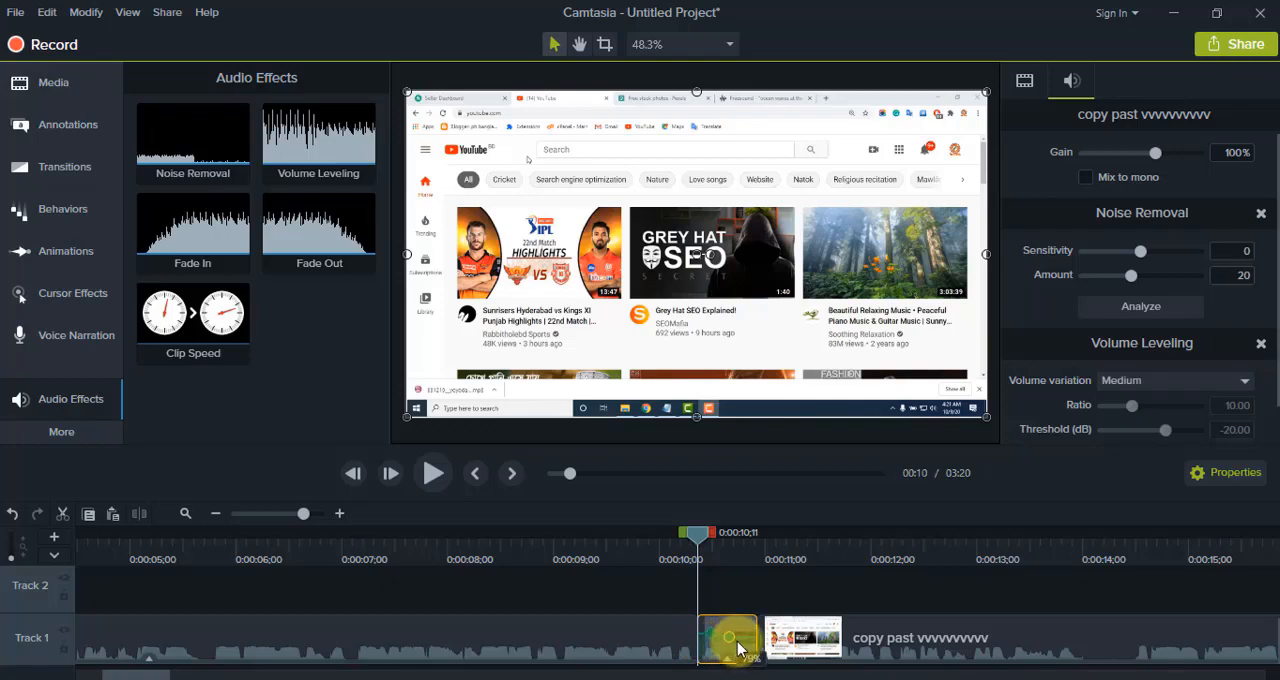
# Step: Add a Circle stretch transition between the short clip and the clip following it on Track 1, and preview the playback
pyautogui.hscroll(3, 600, 620)
pyautogui.click(51, 166)
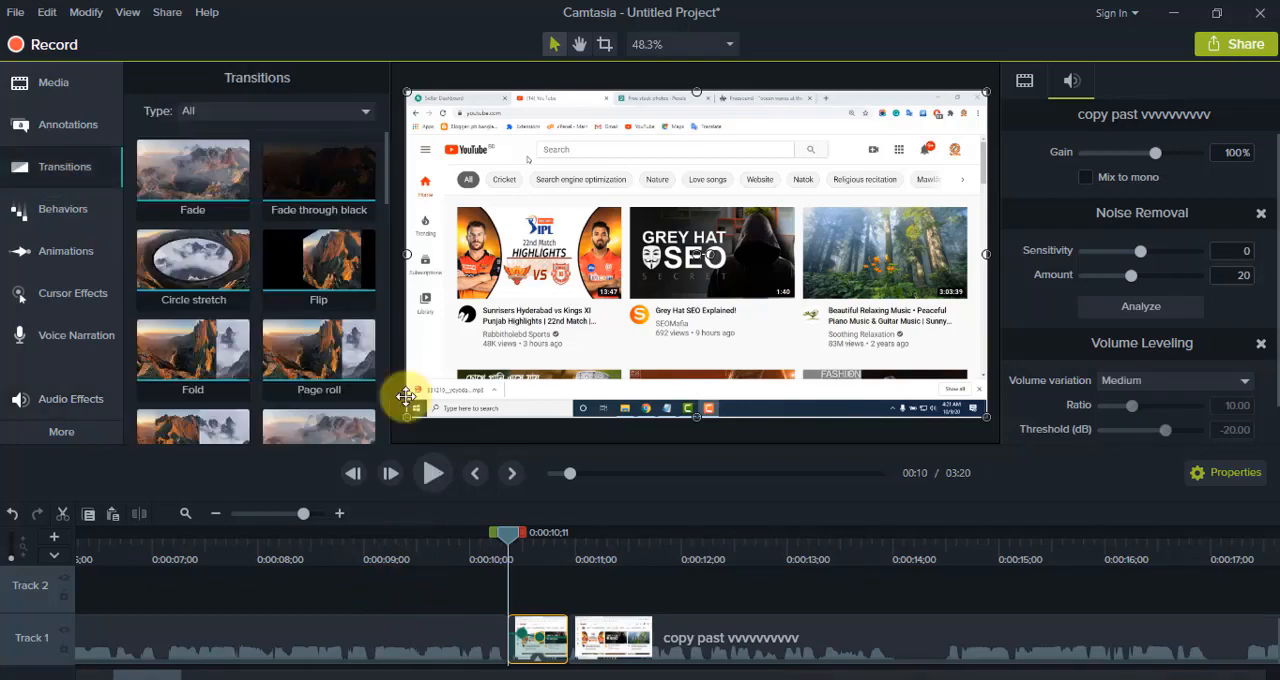
pyautogui.scroll(-4, 229, 323)
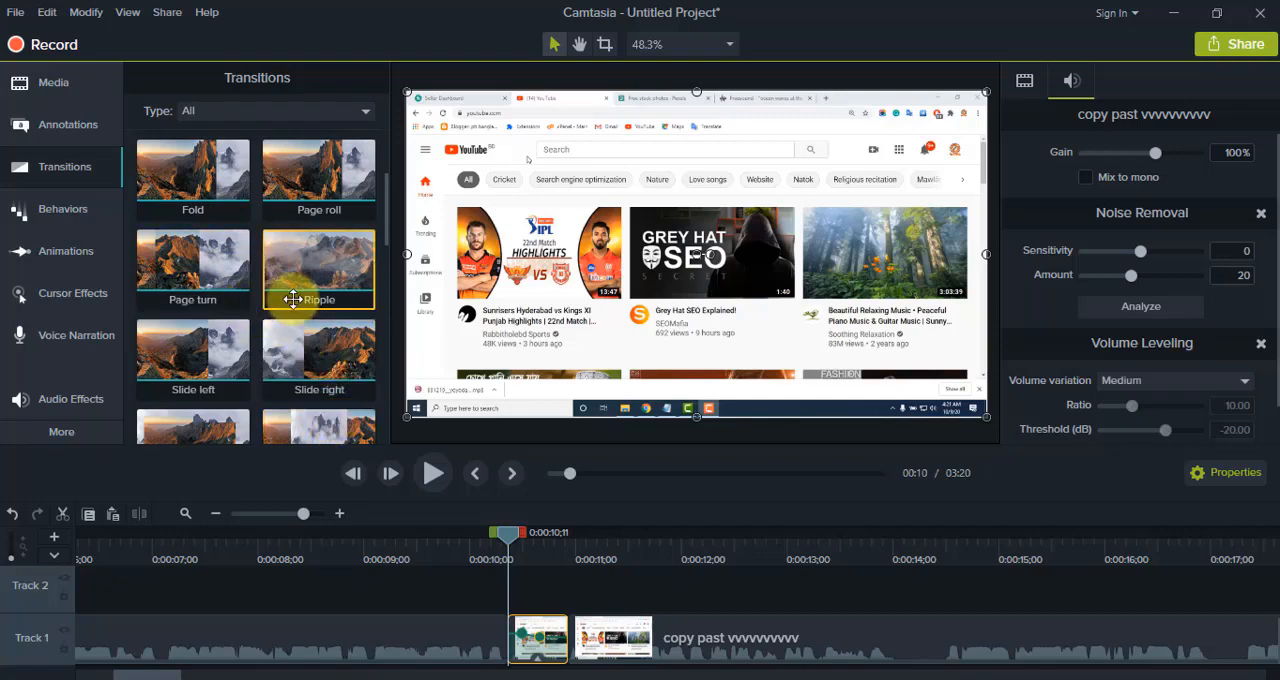
pyautogui.scroll(4, 300, 290)
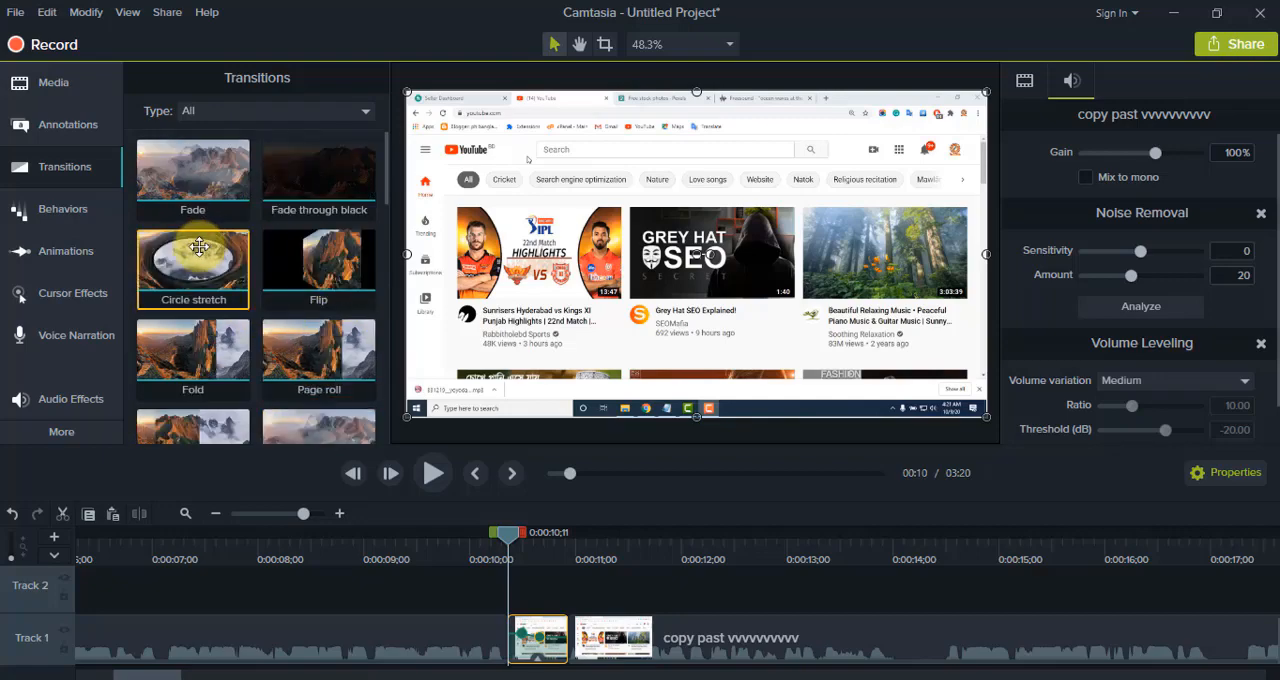
pyautogui.moveTo(199, 247); pyautogui.dragTo(571, 658)
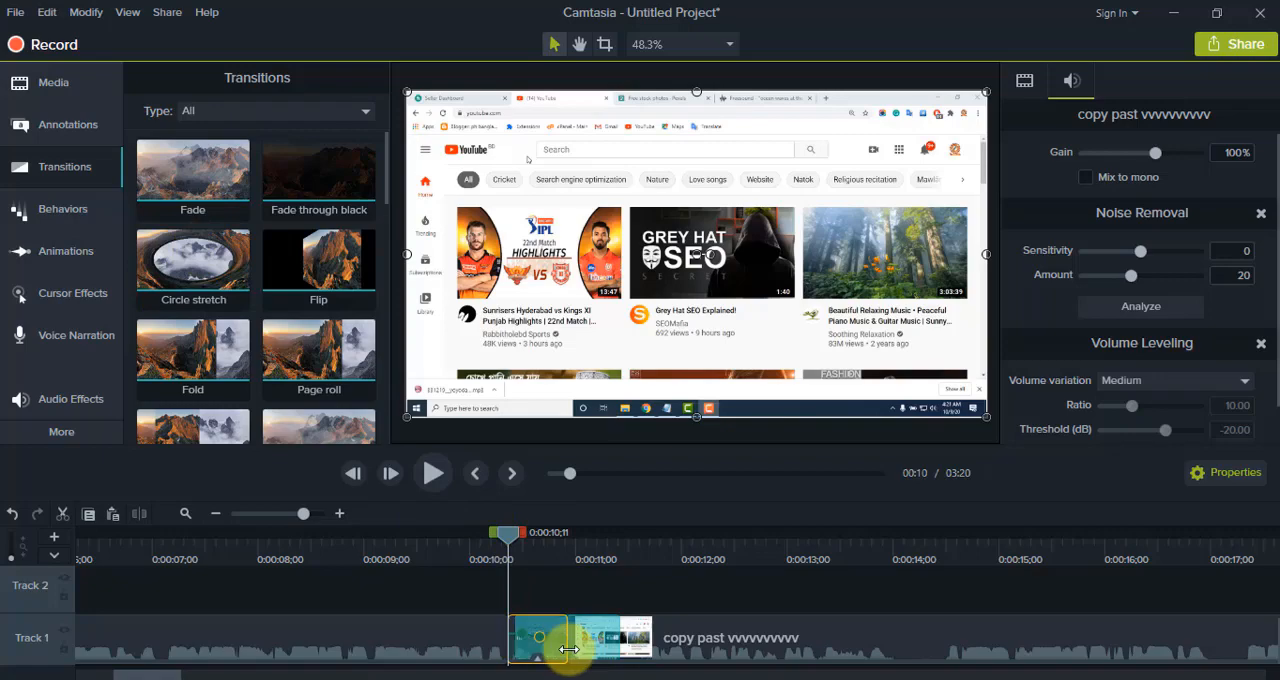
pyautogui.click(434, 486)
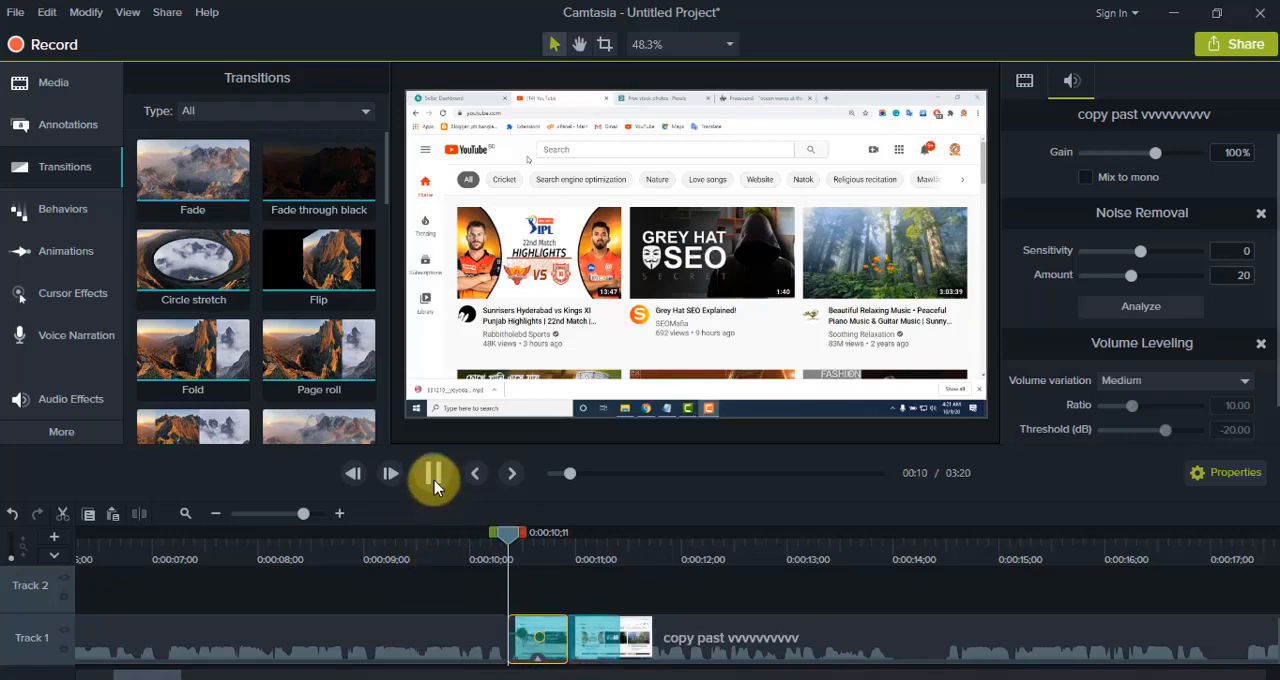
pyautogui.click(434, 479)
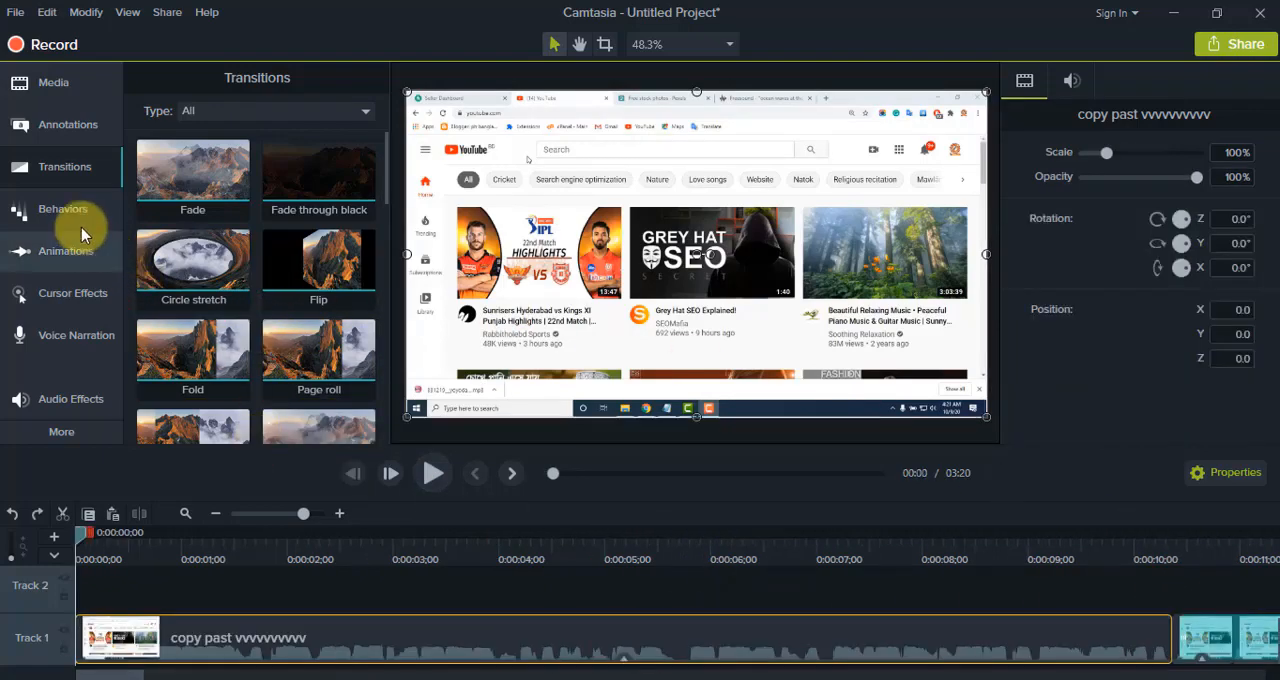
pyautogui.click(63, 208)
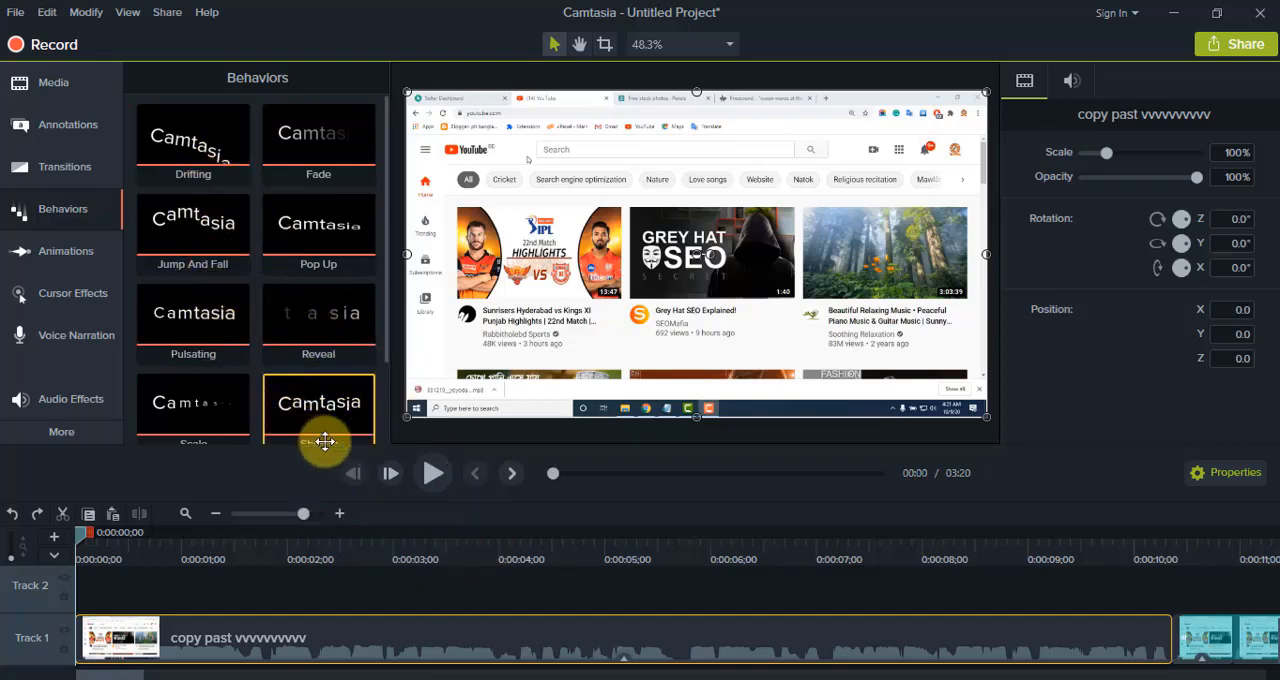
pyautogui.click(320, 294)
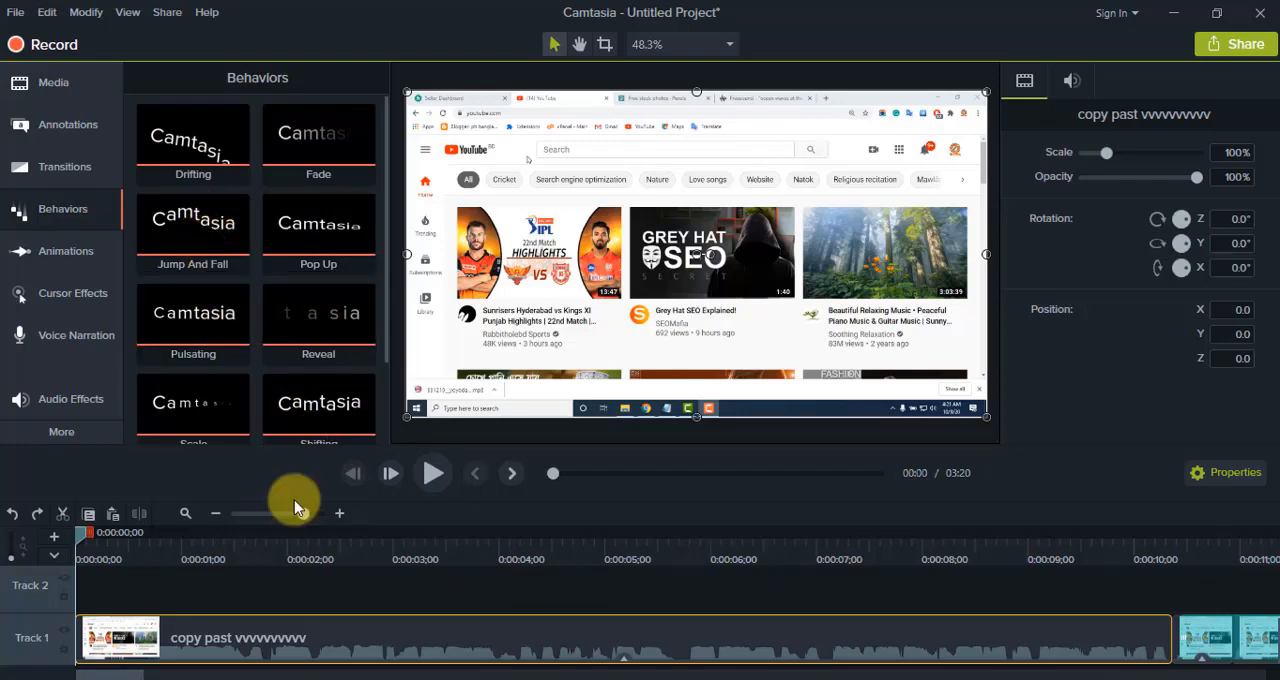
# Step: Add a Zoom-n-Pan animation at the start of the first clip, zooming to about 448% on the frame's upper-left corner, and preview it
pyautogui.click(60, 258)
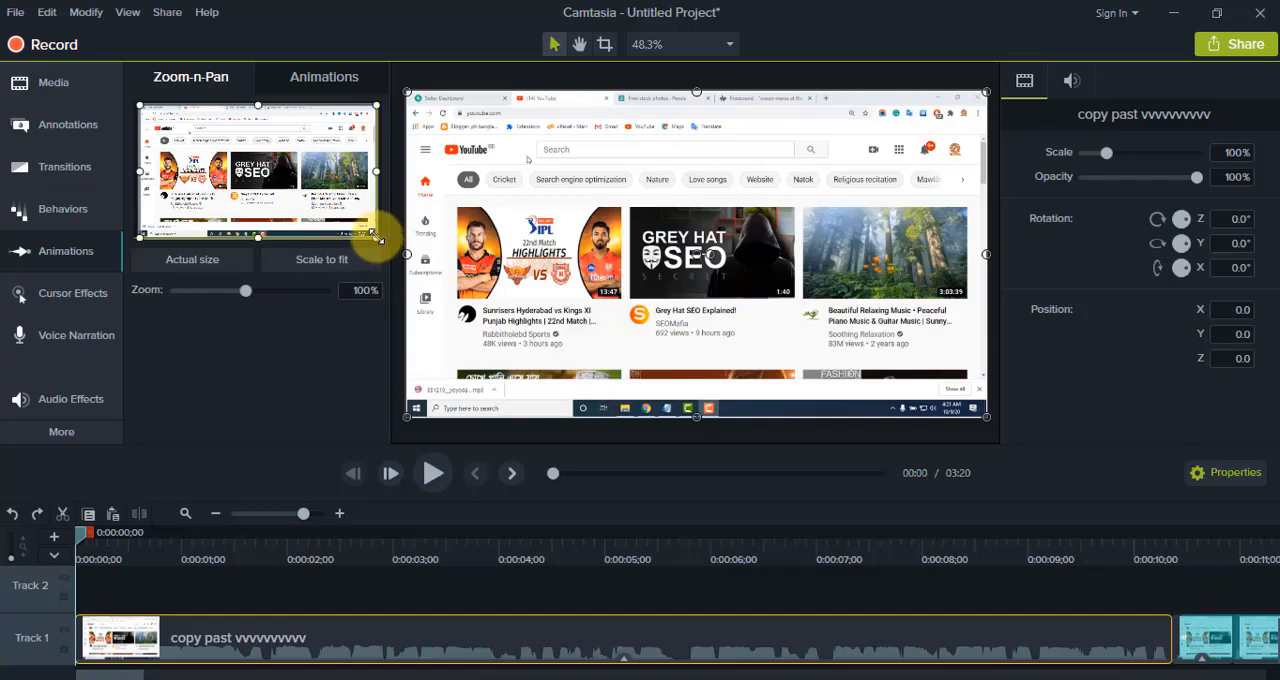
pyautogui.moveTo(375, 236); pyautogui.dragTo(191, 124)
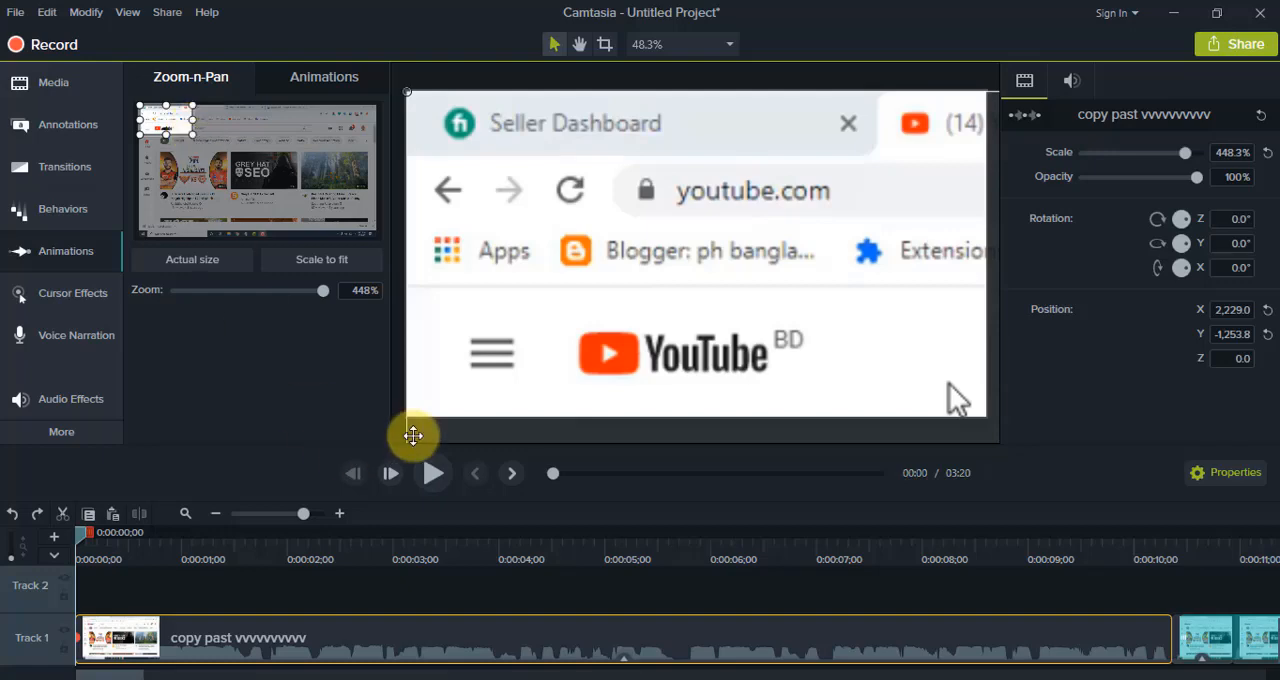
pyautogui.click(433, 474)
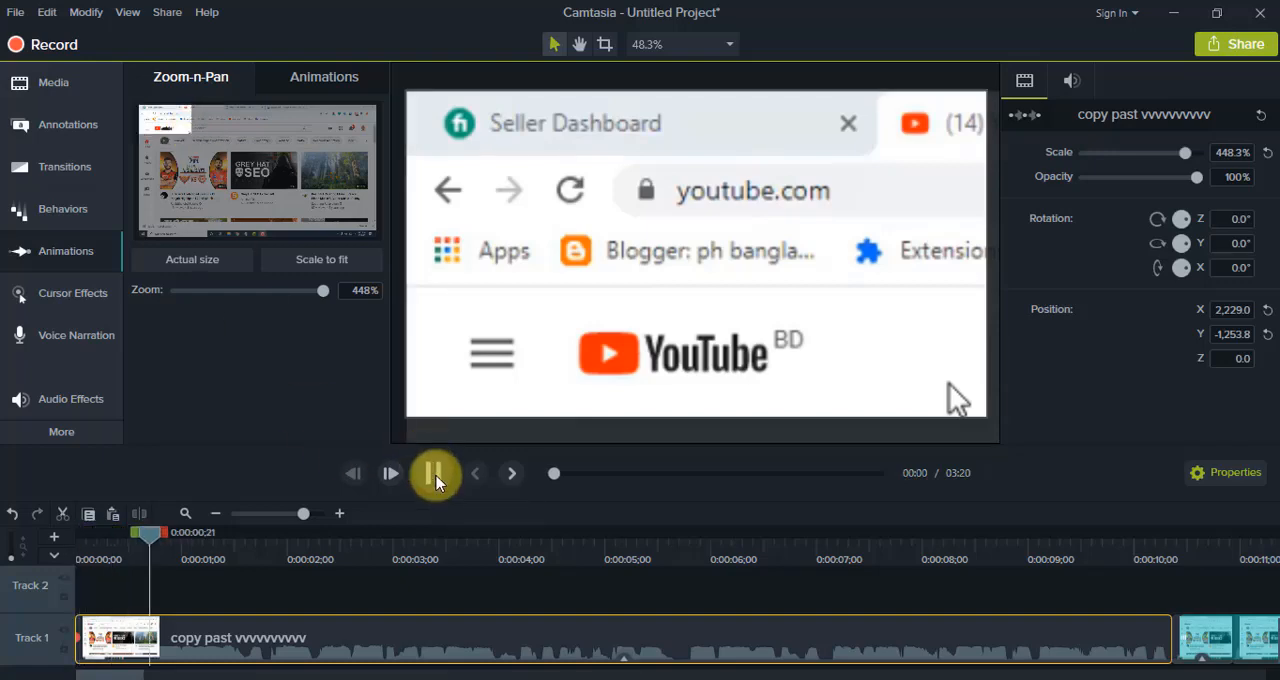
pyautogui.click(434, 476)
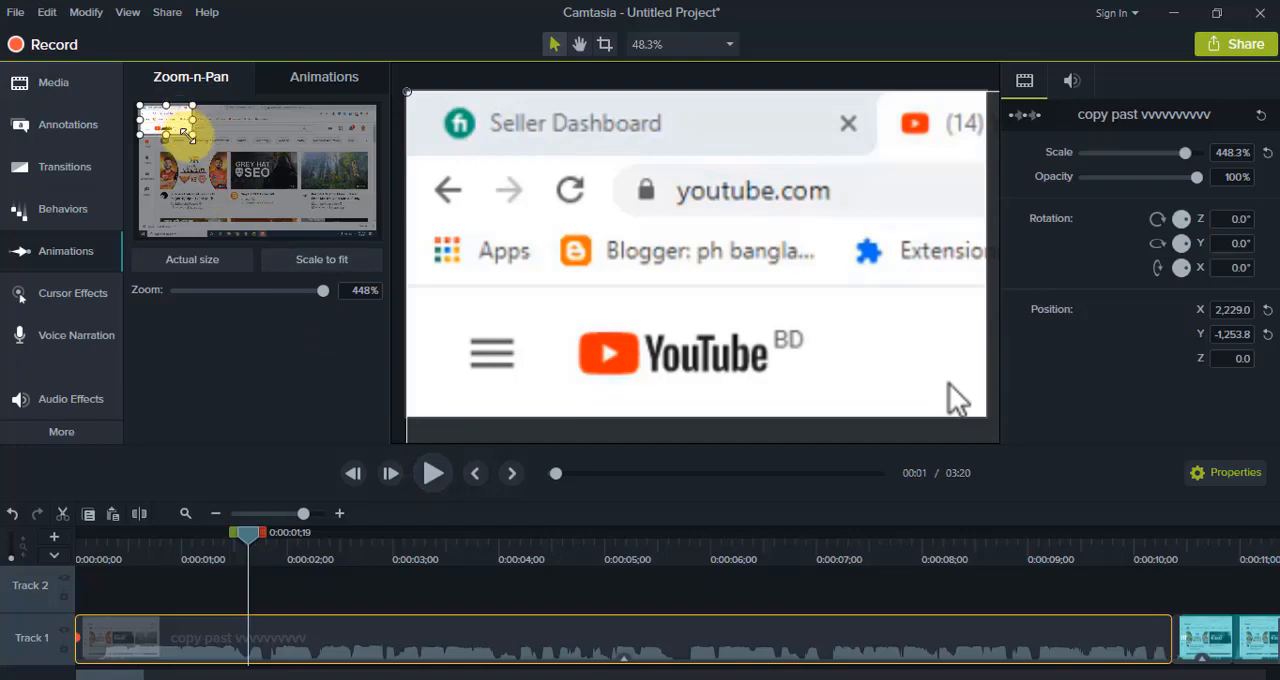
# Step: Add a zoom-out animation back to the full 100% frame at 0:00:01;19, and preview it from the start
pyautogui.moveTo(196, 138); pyautogui.dragTo(321, 245)
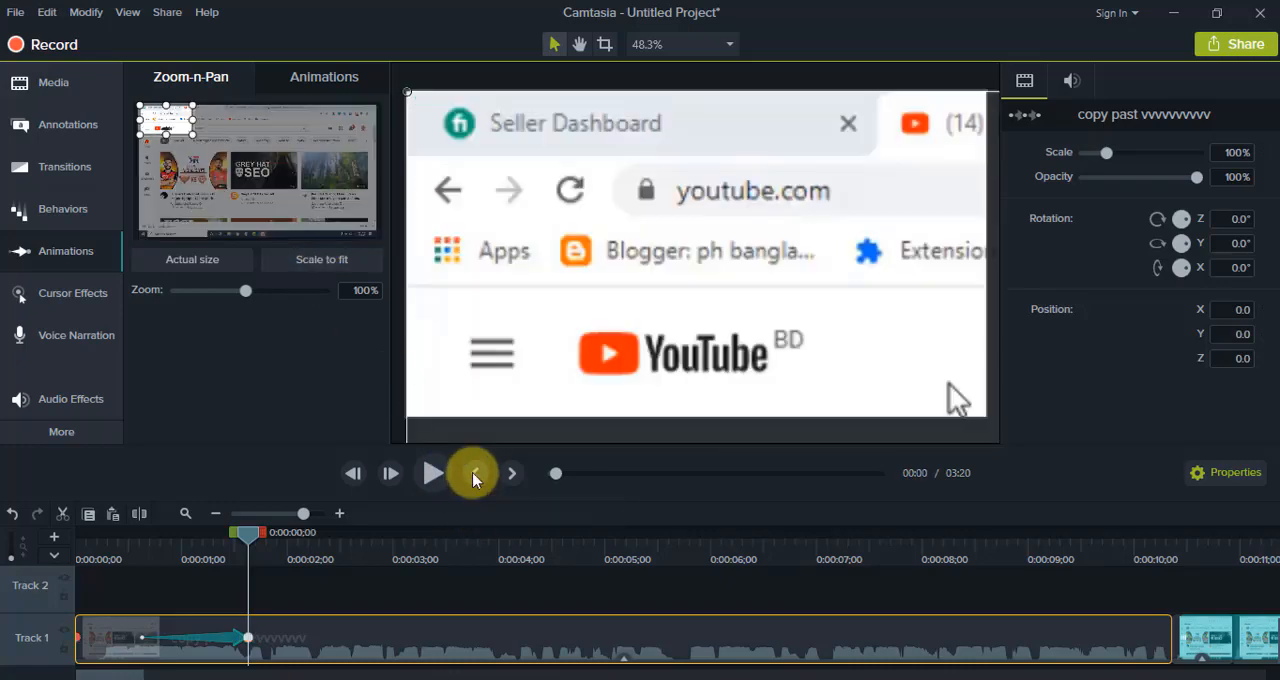
pyautogui.click(472, 480)
pyautogui.click(424, 474)
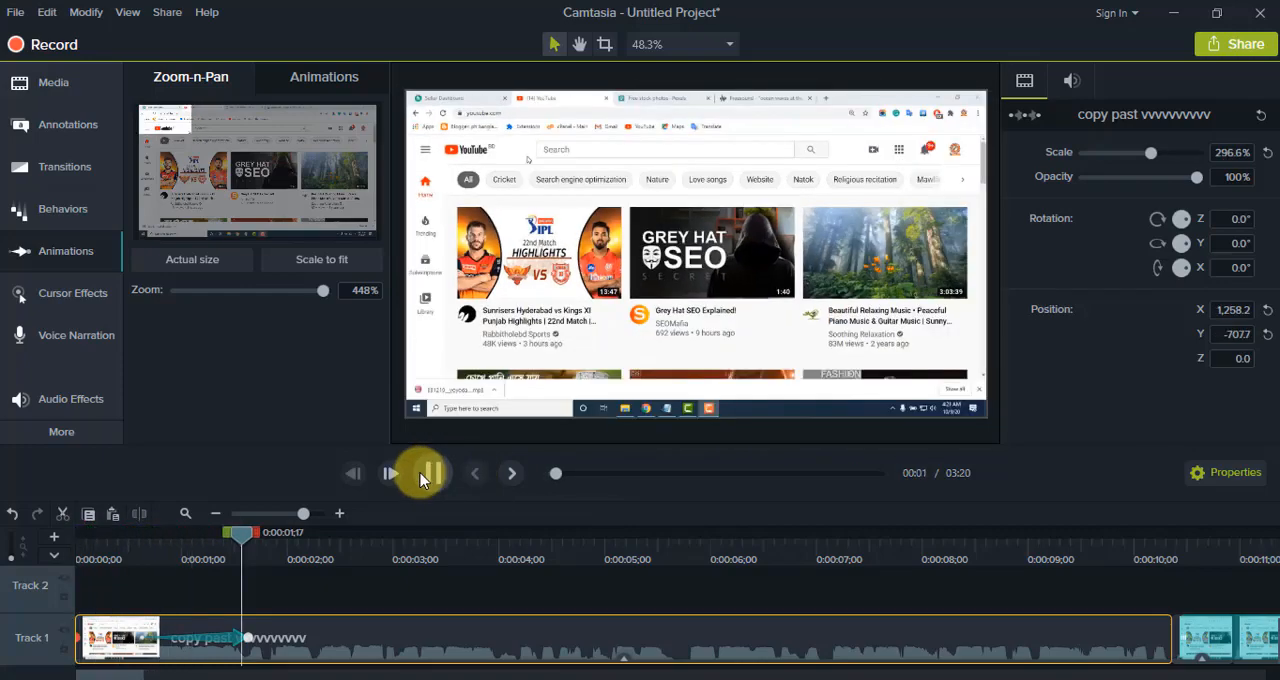
pyautogui.click(421, 480)
pyautogui.click(421, 480)
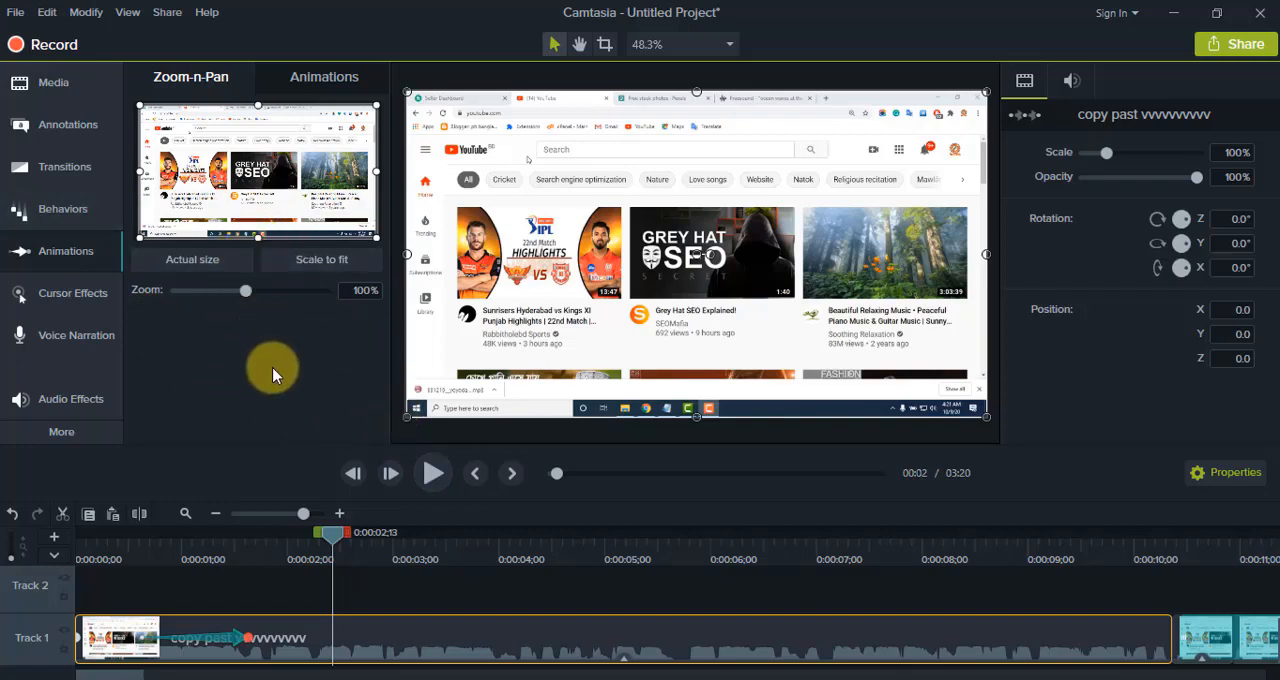
# Step: Examine the available cursor, left-click and right-click effects and the voice narration recording options
pyautogui.click(80, 297)
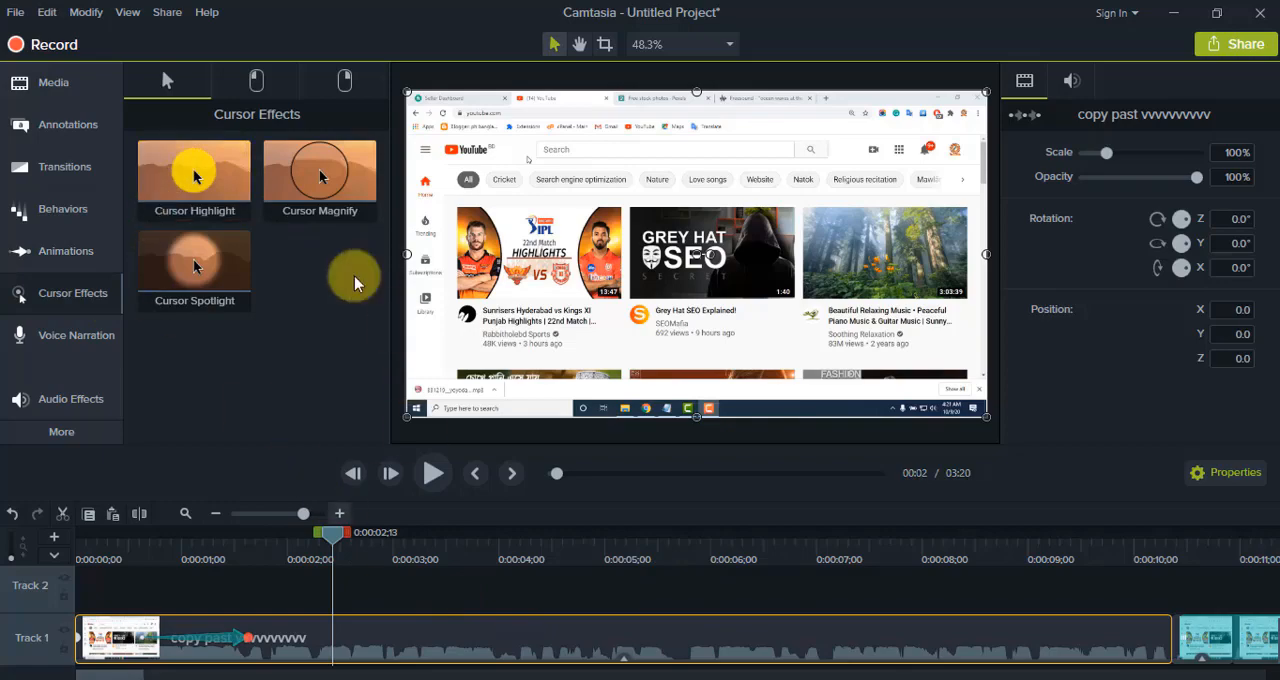
pyautogui.click(248, 84)
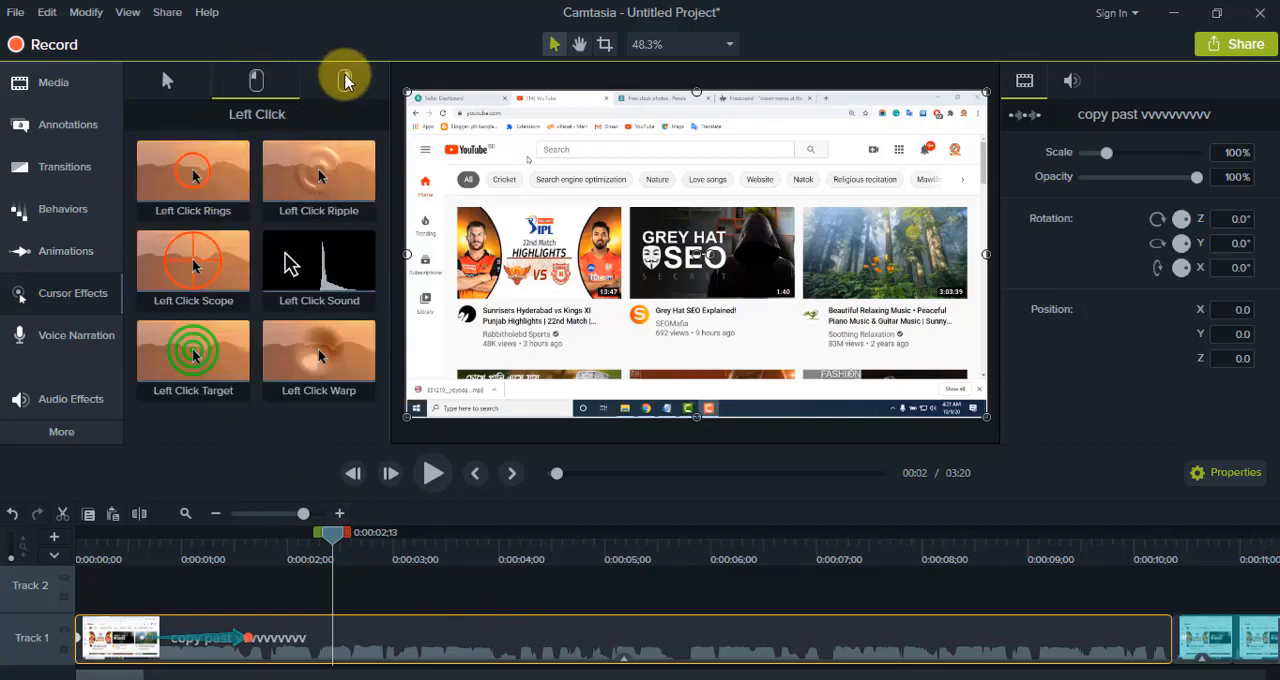
pyautogui.click(345, 80)
pyautogui.click(166, 80)
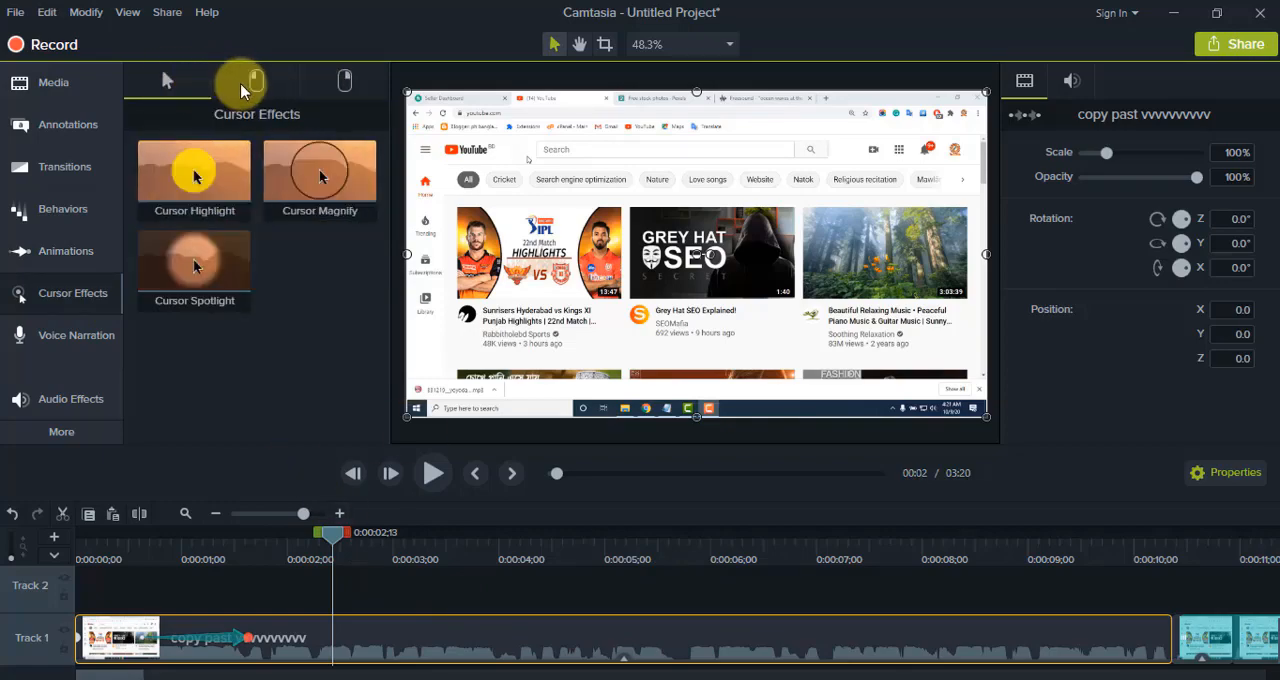
pyautogui.click(254, 80)
pyautogui.click(340, 82)
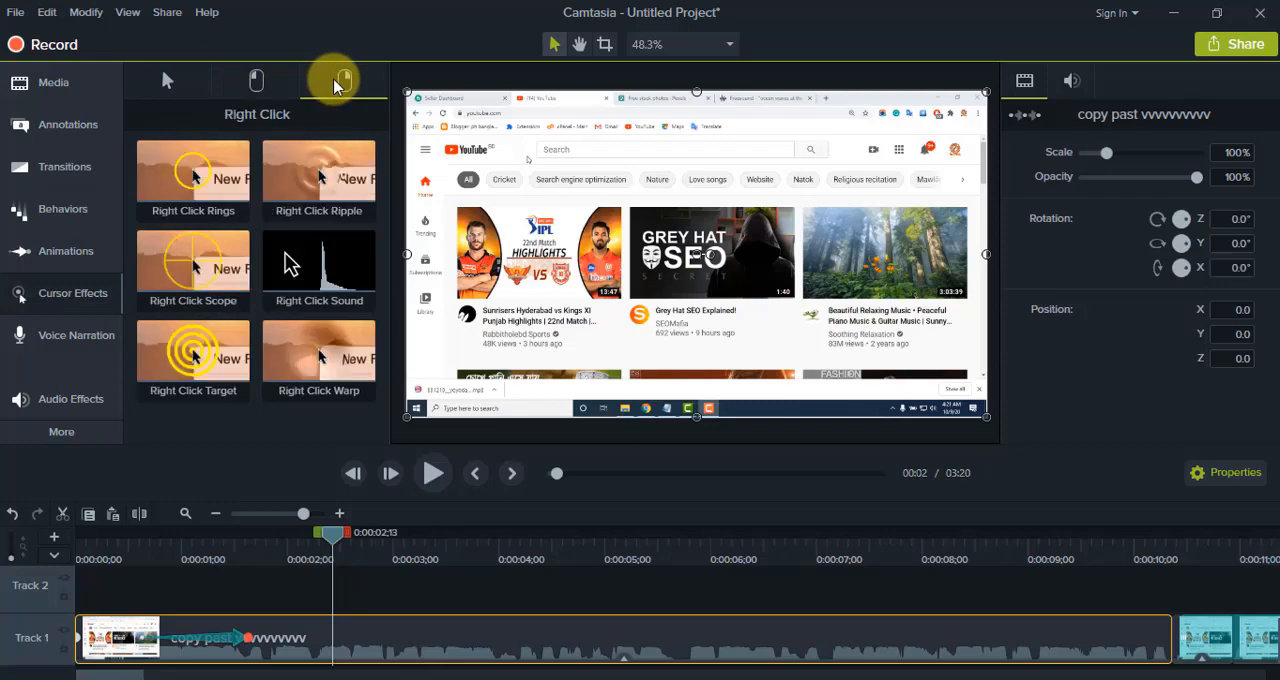
pyautogui.click(168, 85)
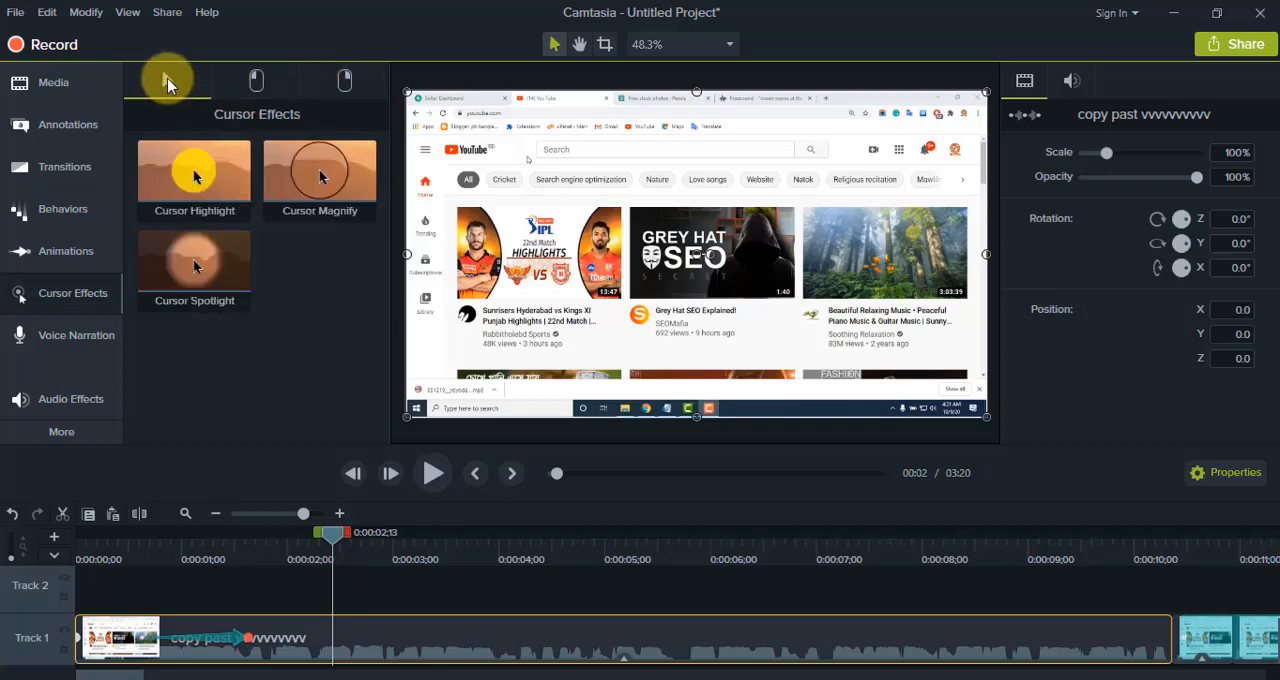
pyautogui.click(78, 335)
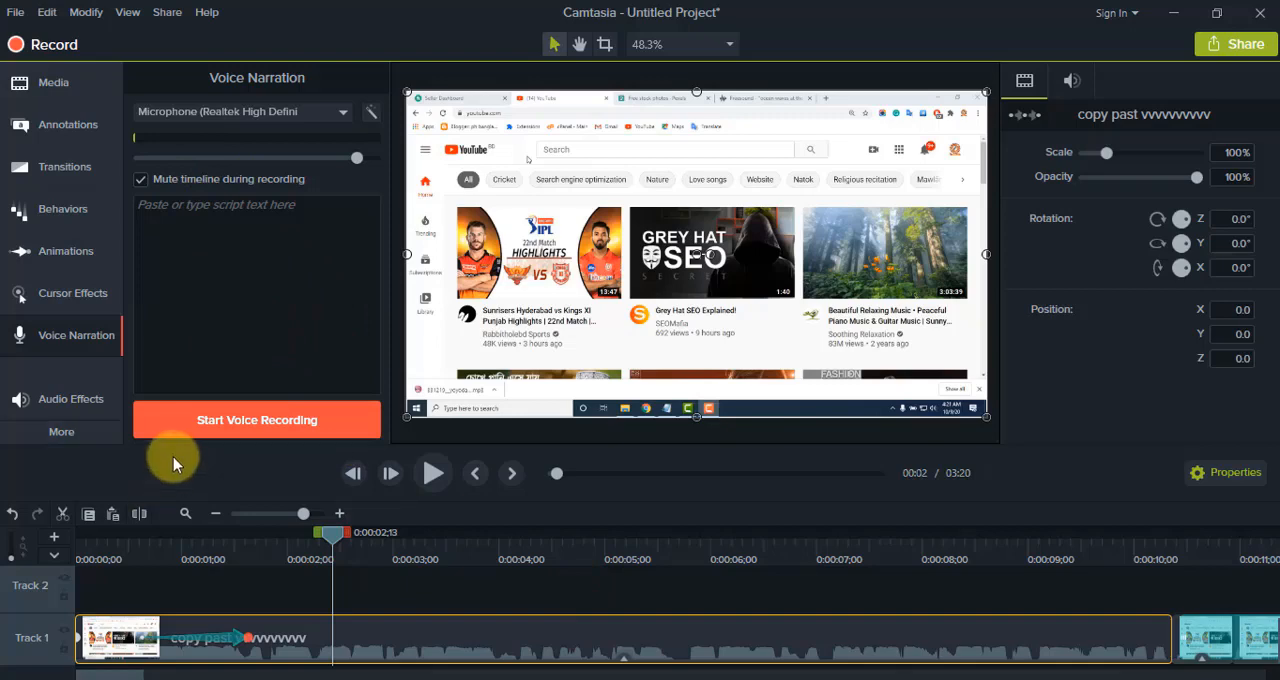
# Step: Split the first Track 1 clip at 0:00:02;13 and apply the Clip Speed visual effect to its second part
pyautogui.click(70, 437)
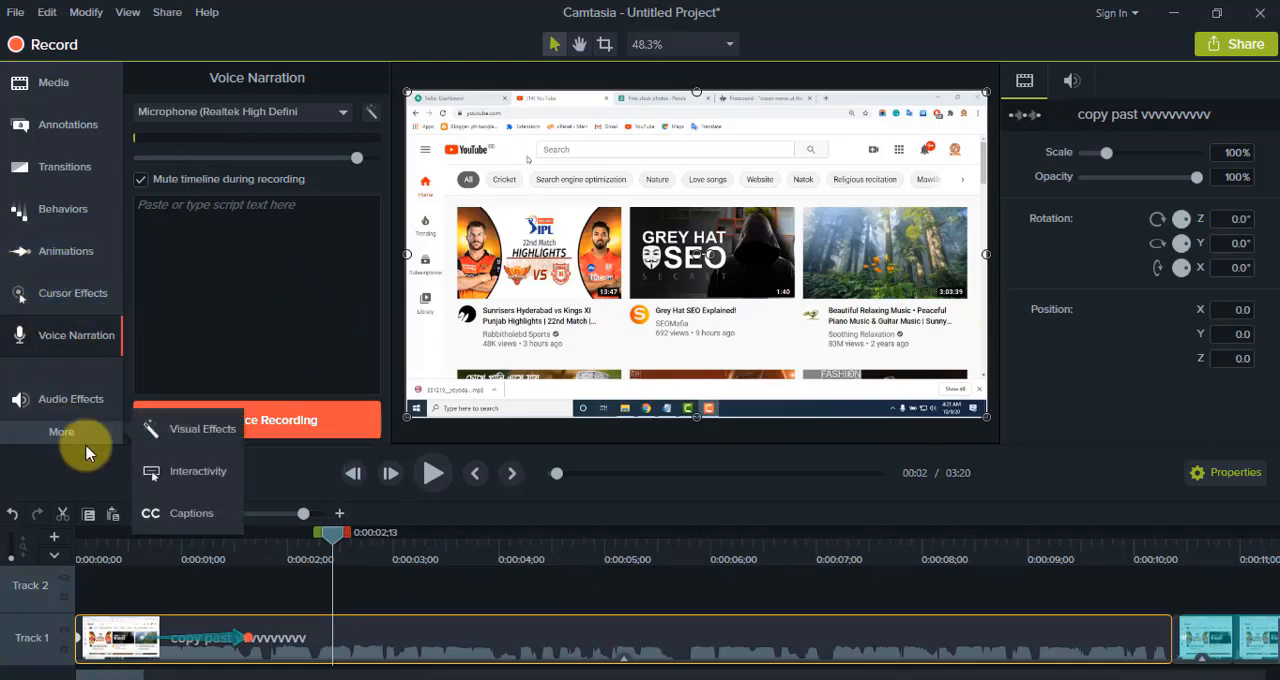
pyautogui.click(188, 430)
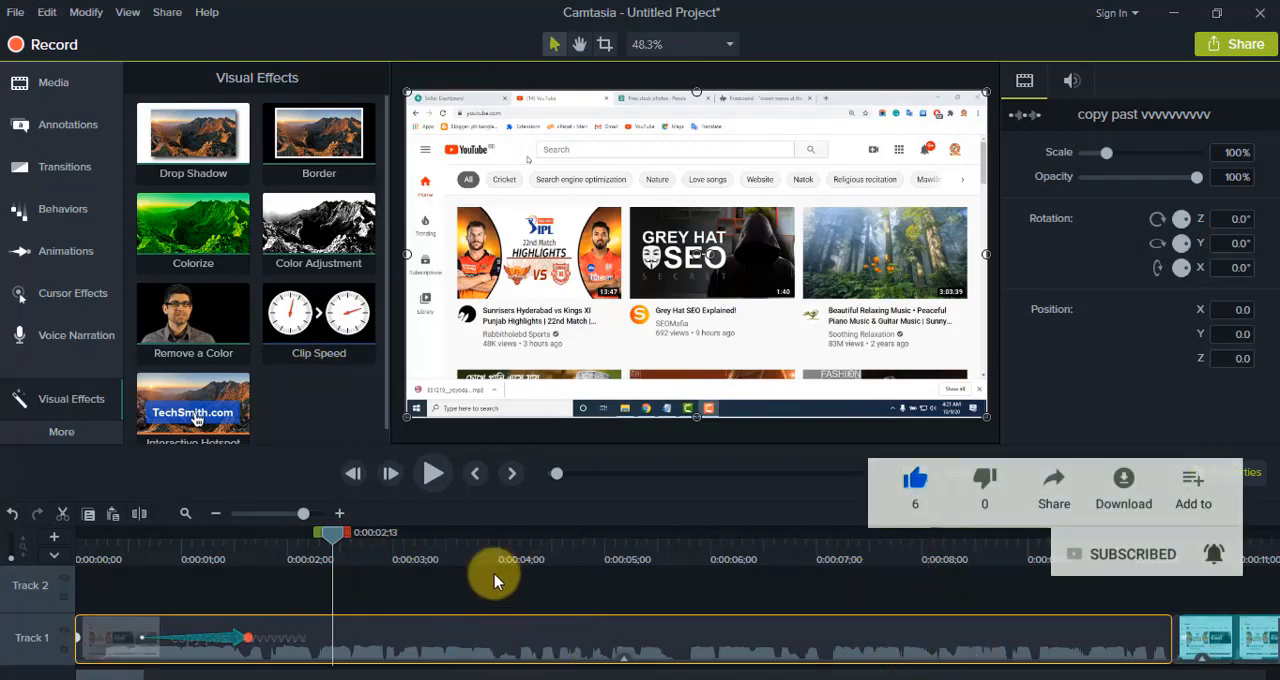
pyautogui.rightClick(323, 537)
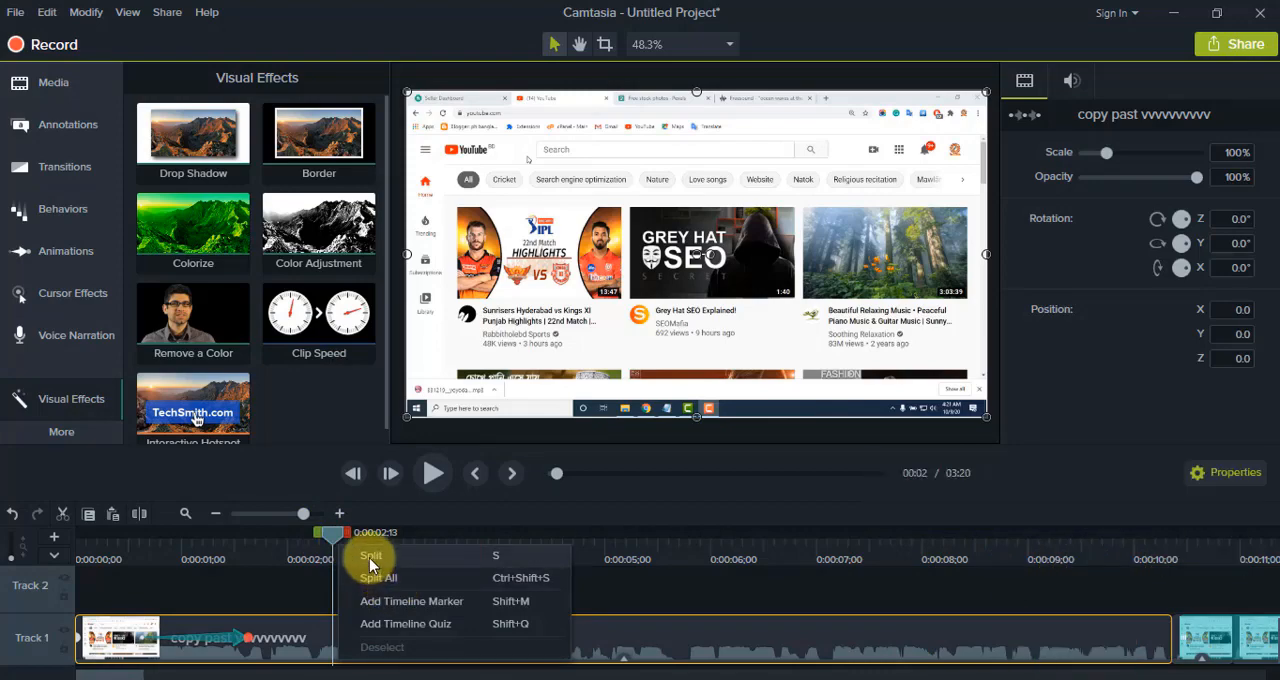
pyautogui.click(360, 556)
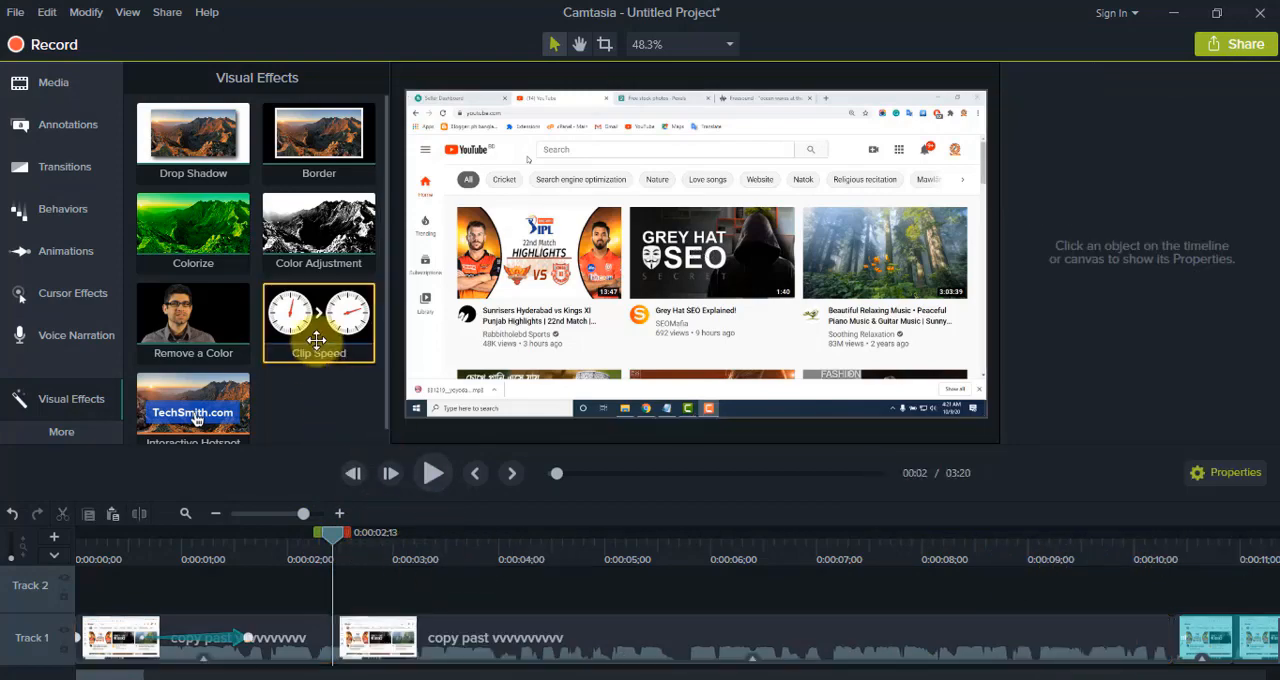
pyautogui.moveTo(313, 328); pyautogui.dragTo(470, 650)
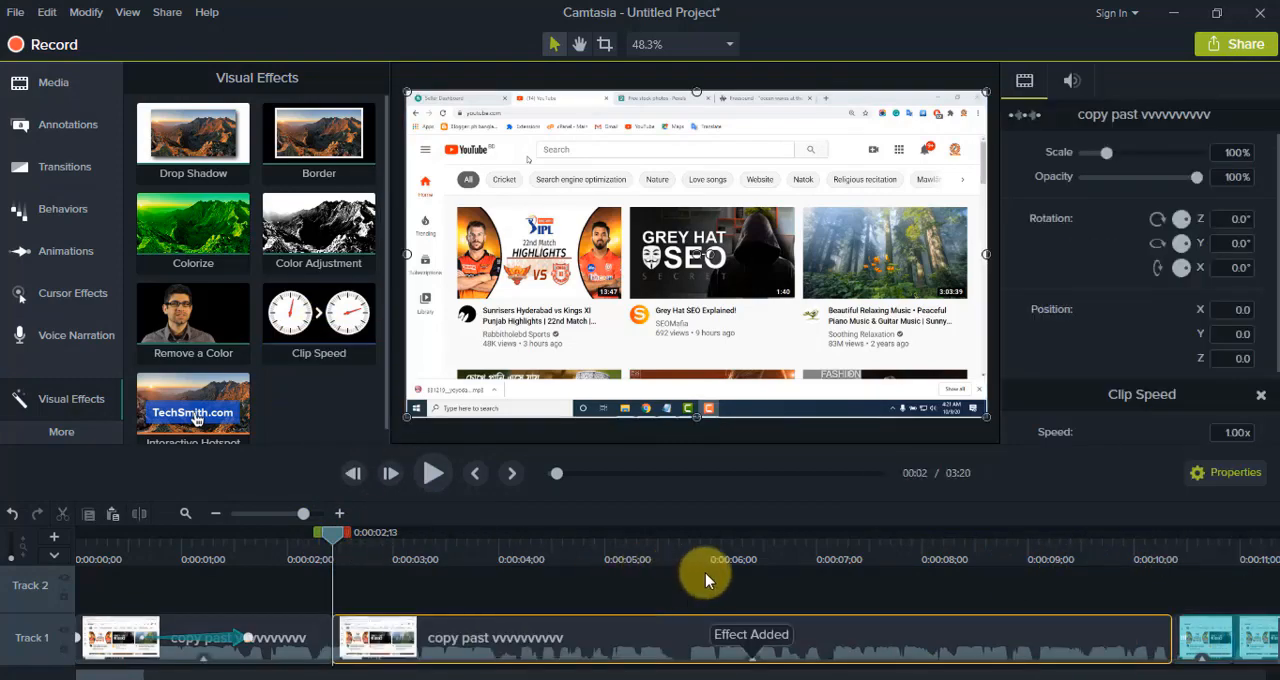
# Step: Set the second part's Clip Speed duration to 2 seconds and 0 frames, and preview the sped-up clip
pyautogui.scroll(-2, 1127, 379)
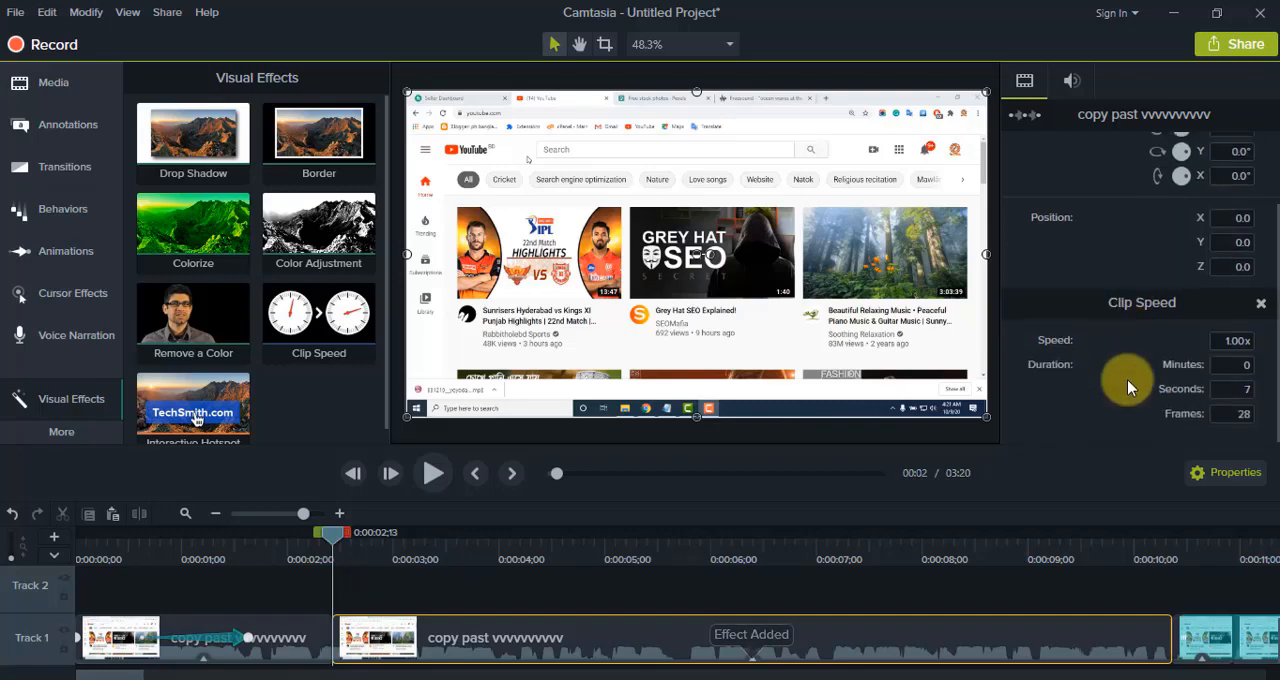
pyautogui.click(1220, 341)
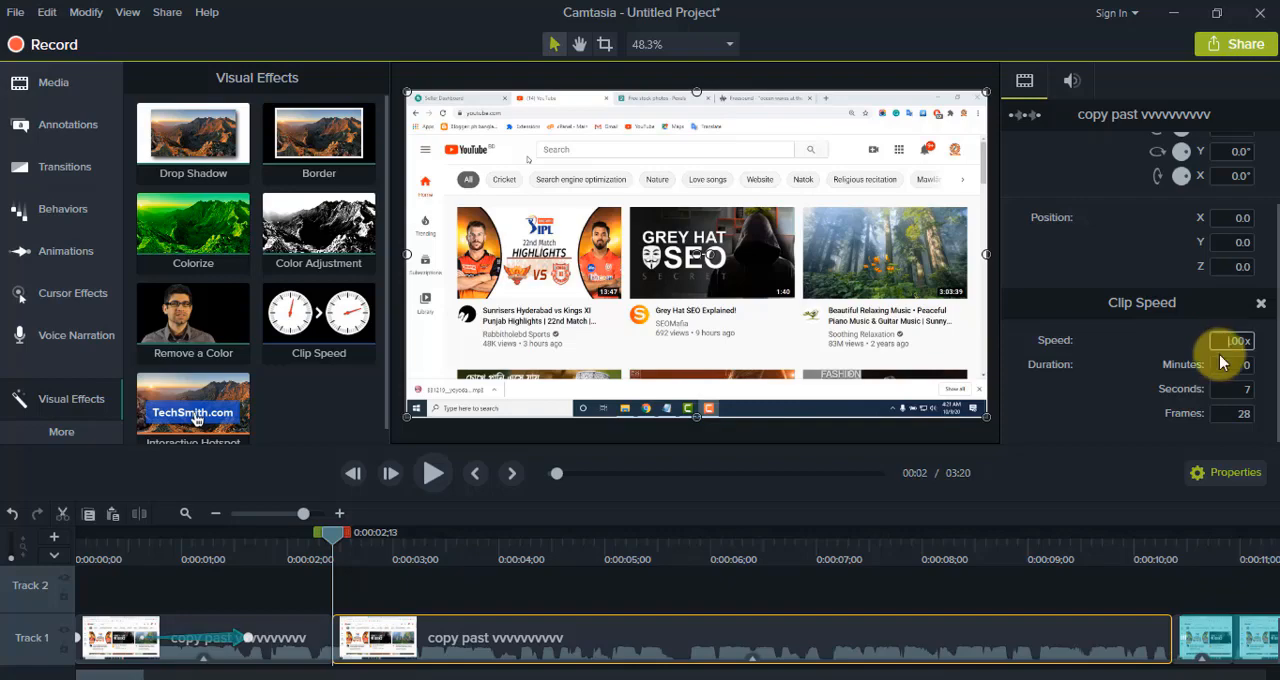
pyautogui.press('Return')
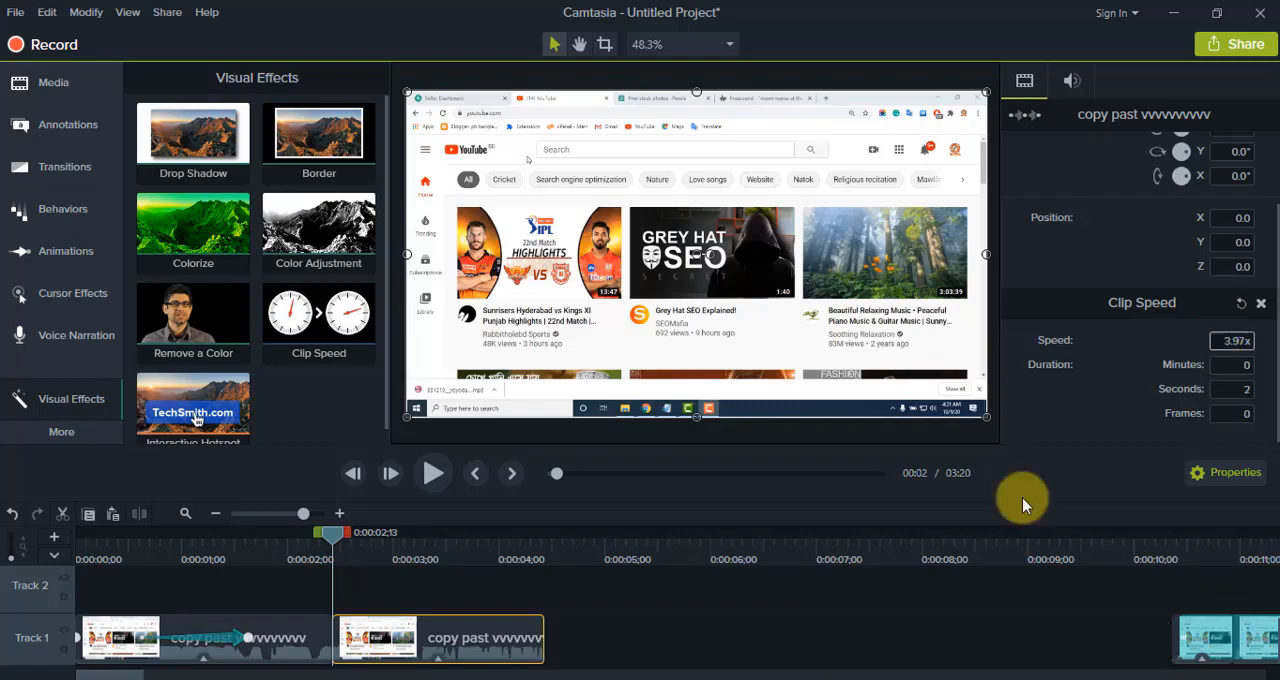
pyautogui.click(430, 478)
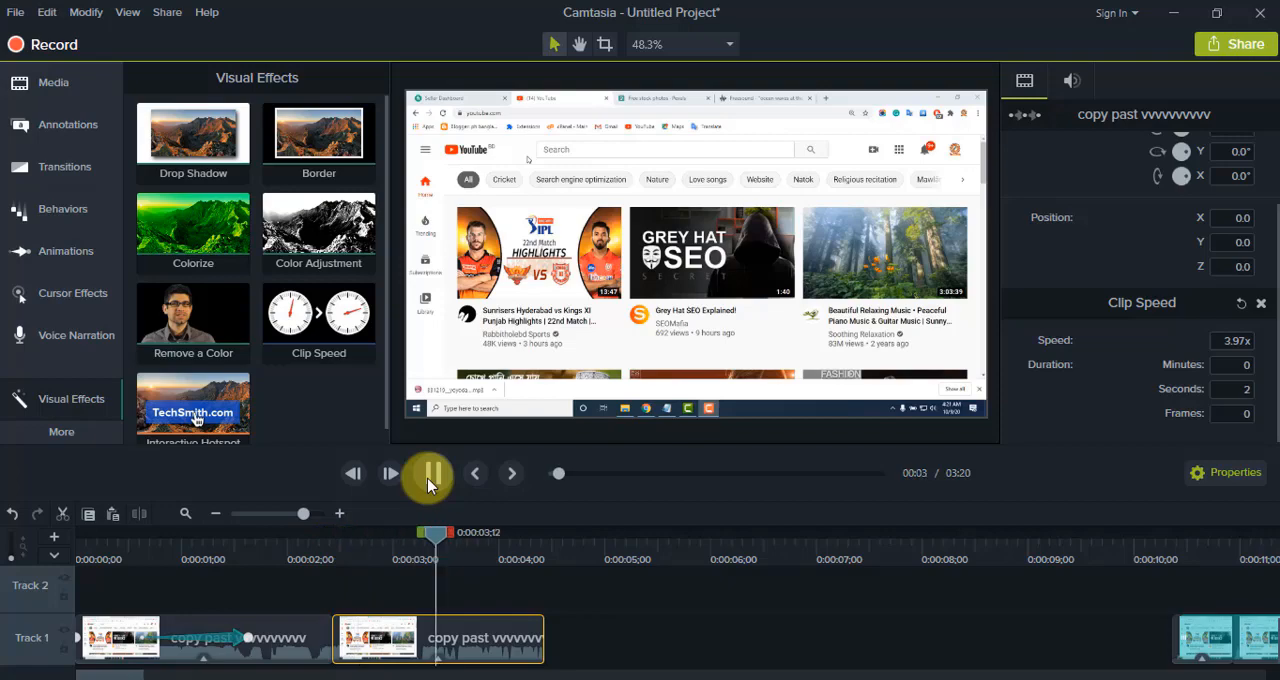
# Step: Close the gap on Track 1 by moving the following clips up to the end of the sped-up clip
pyautogui.click(650, 590)
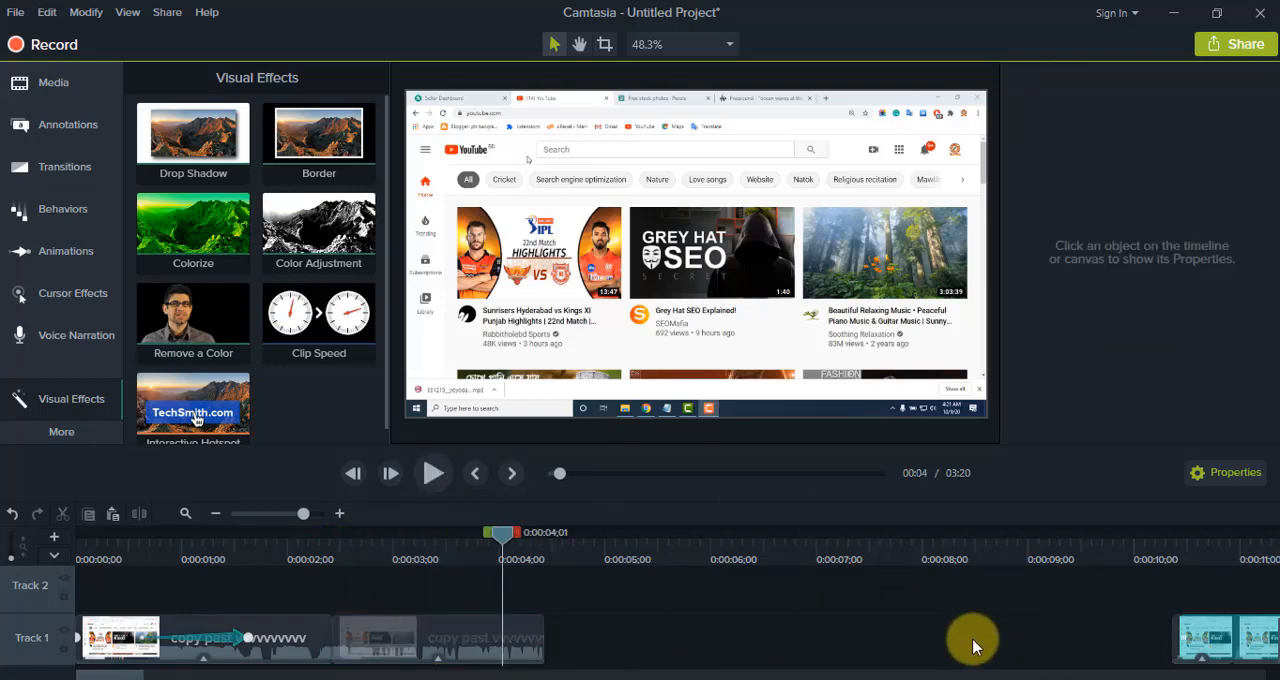
pyautogui.moveTo(1171, 643); pyautogui.dragTo(329, 614)
pyautogui.click(341, 592)
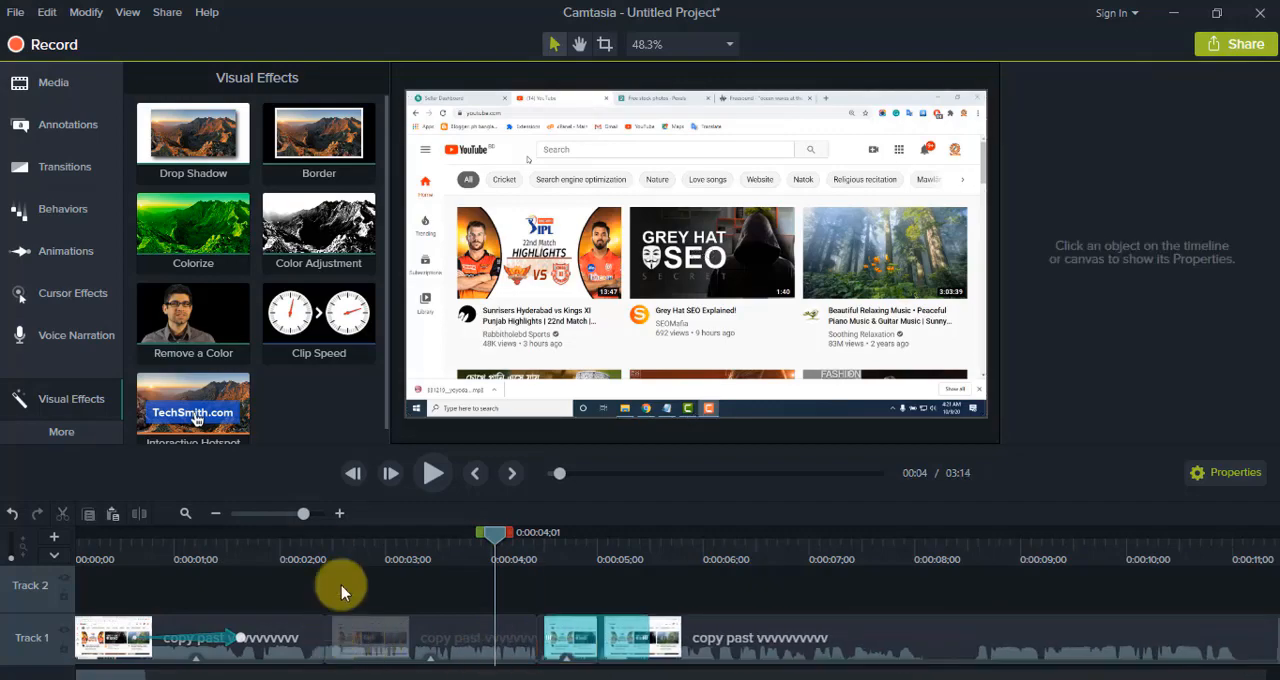
# Step: Add two captions reading "THE GROWLIFE THE GROWLIFE" at 0:00:04;01 and 0:00:06;01, and preview them
pyautogui.click(61, 431)
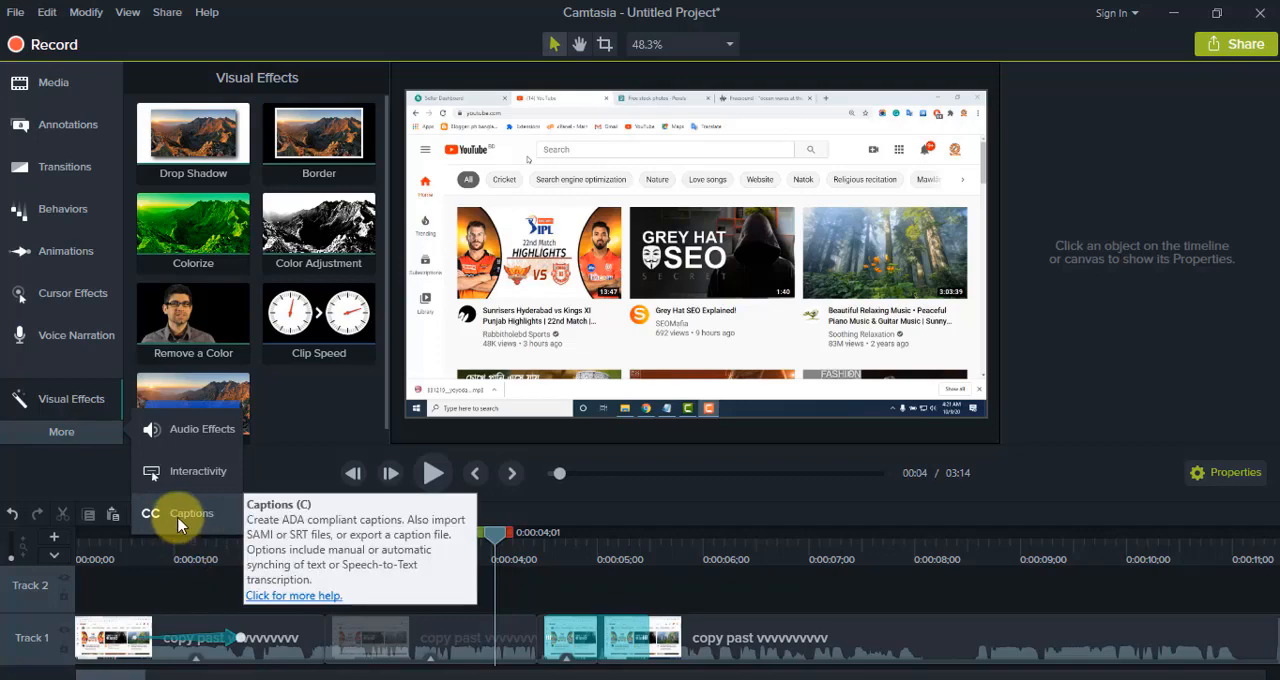
pyautogui.click(180, 515)
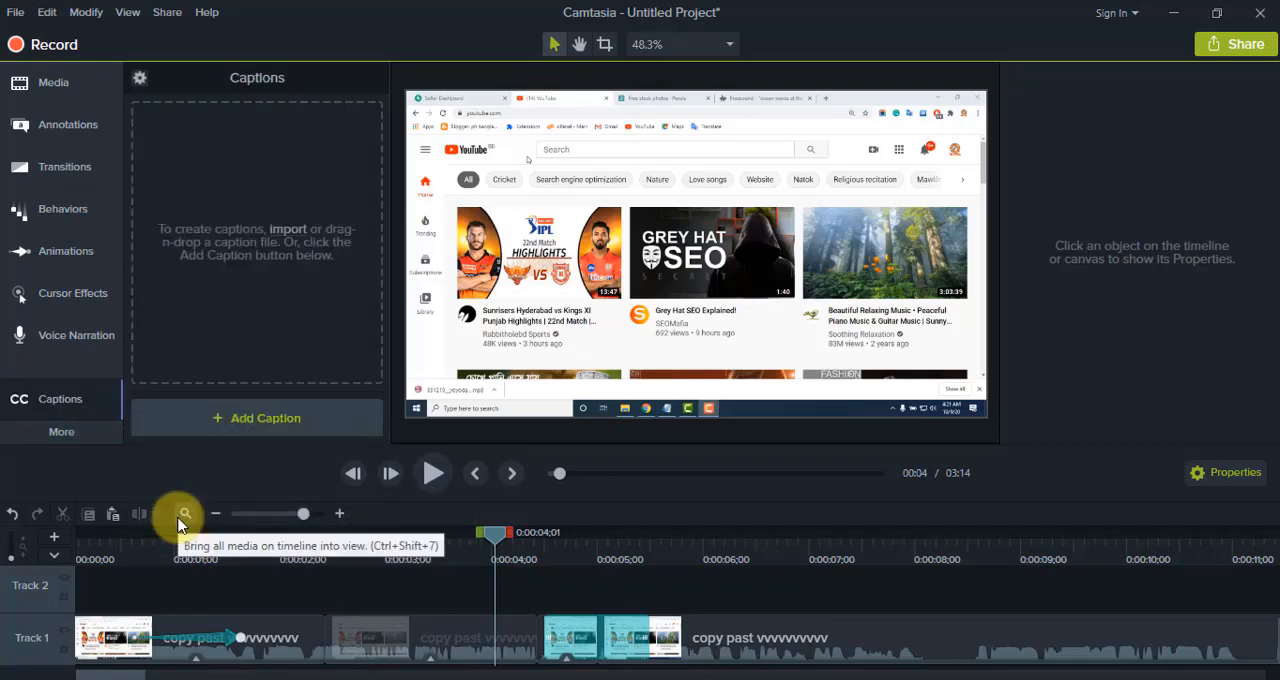
pyautogui.click(206, 423)
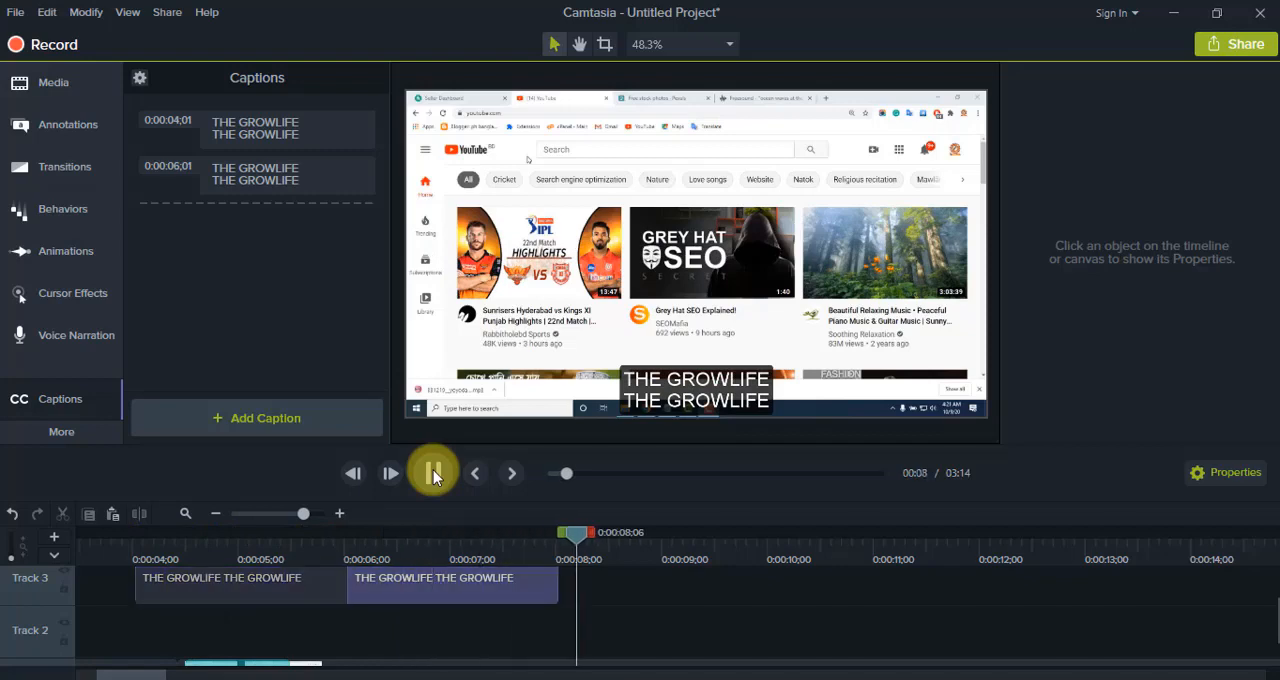
pyautogui.click(433, 470)
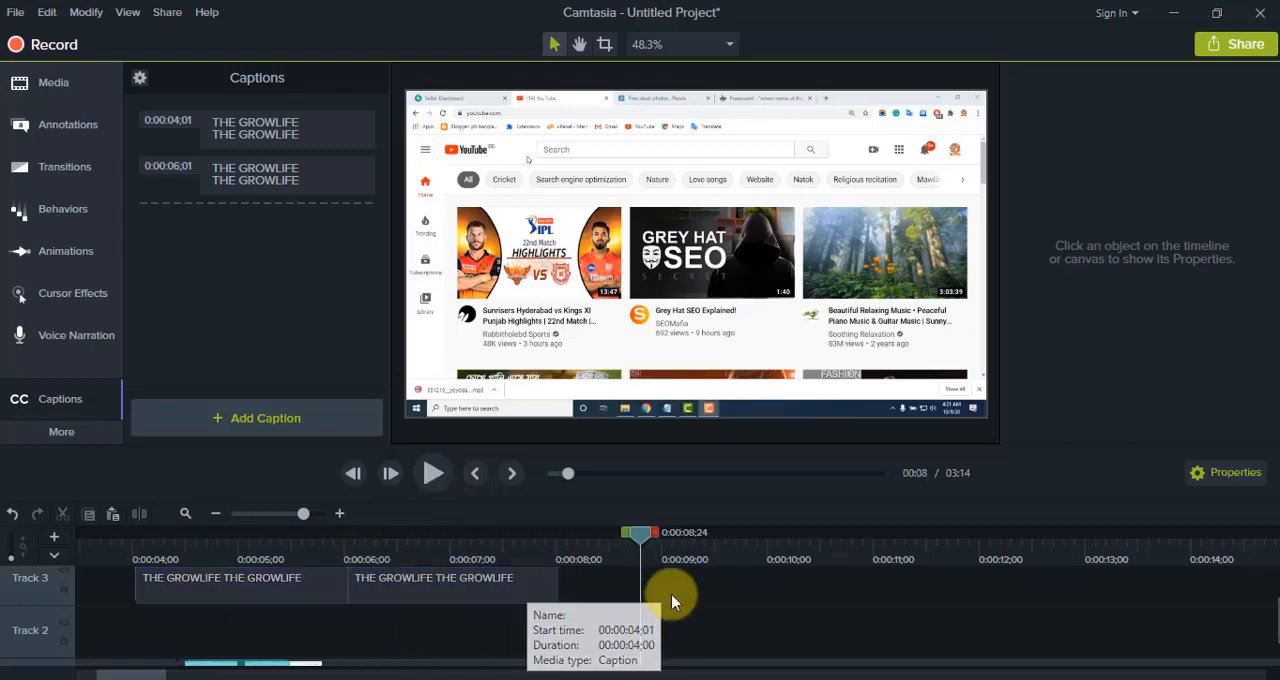
# Step: Add a Bold-style blue rectangle callout reading "THE GROWLIFE" on Track 2 after 0:00:09;00, reshaped into a wide banner near the video's lower edge
pyautogui.click(36, 129)
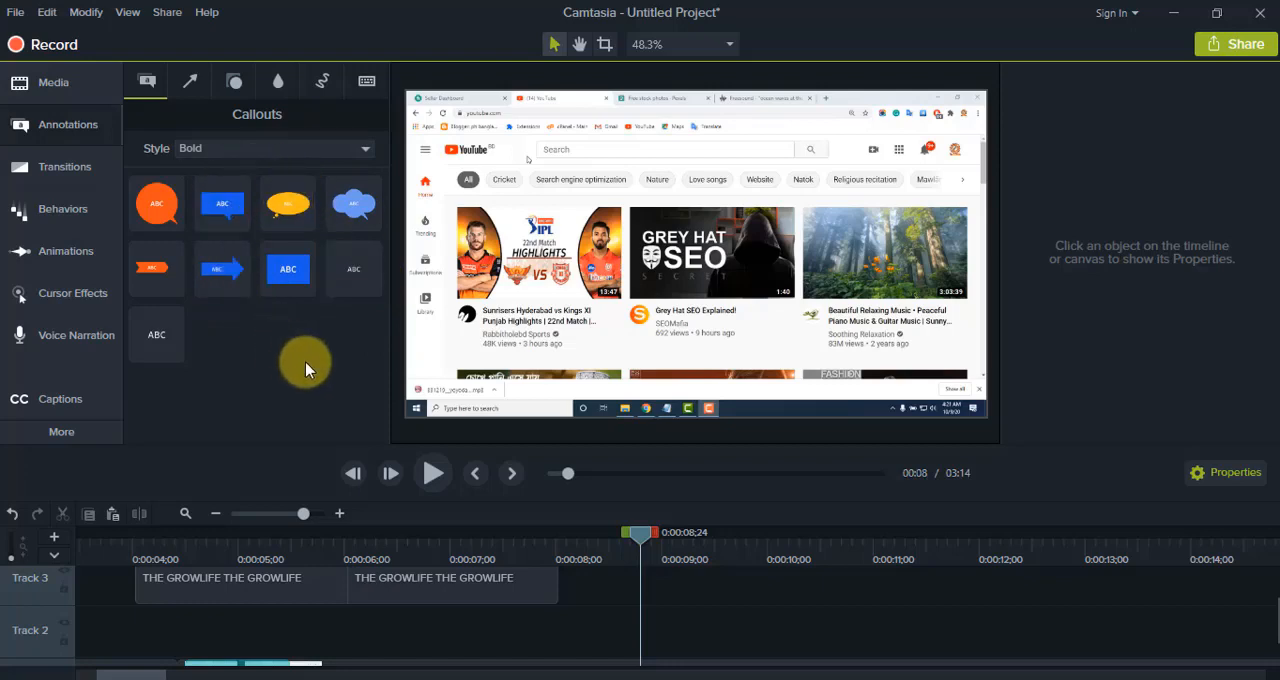
pyautogui.moveTo(288, 268); pyautogui.dragTo(703, 625)
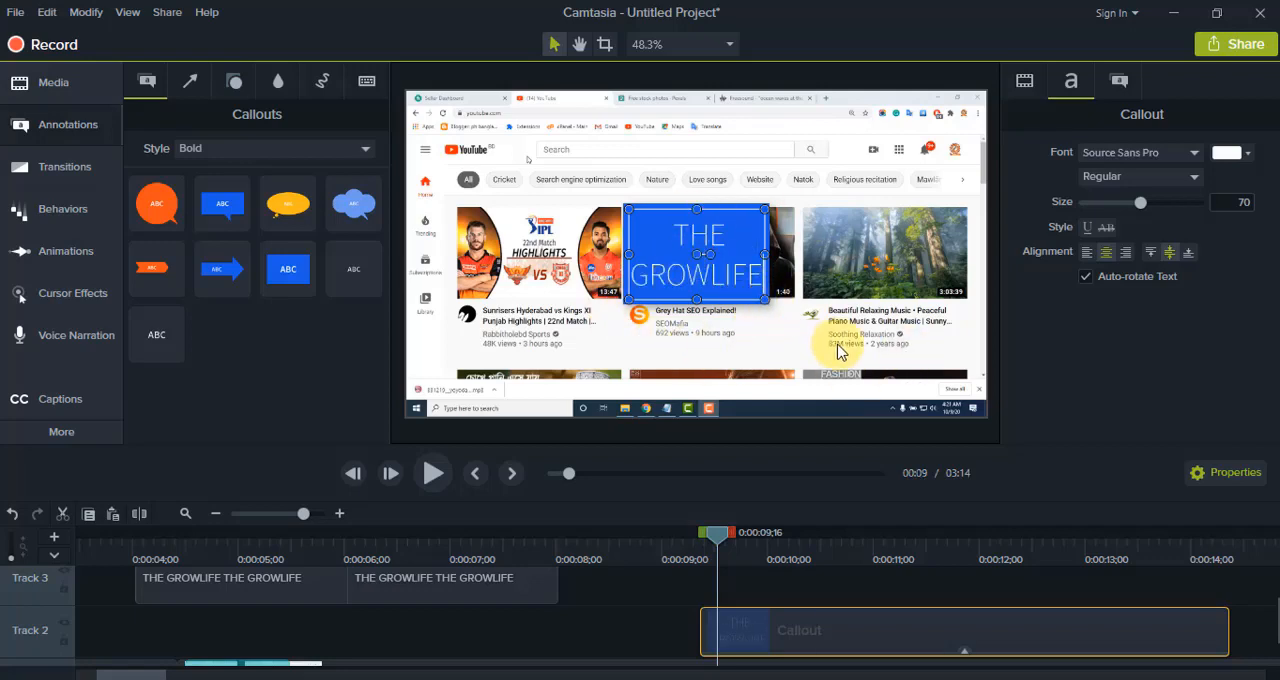
pyautogui.moveTo(764, 255); pyautogui.dragTo(795, 255)
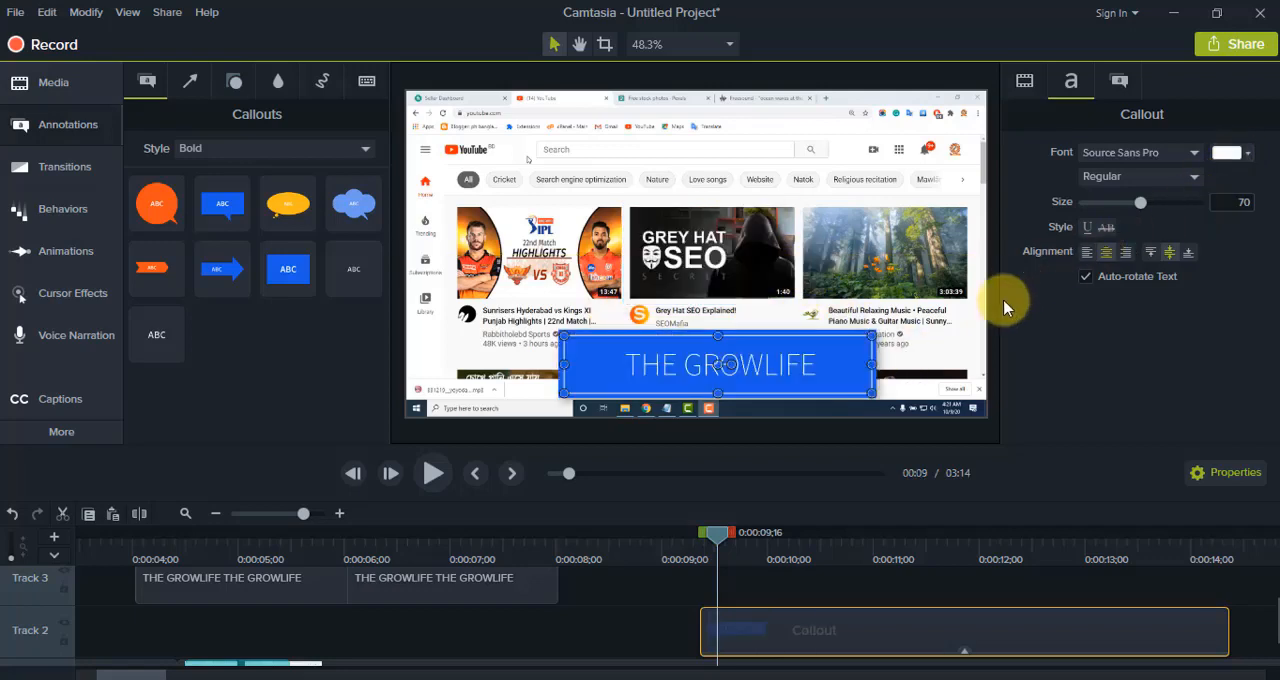
# Step: Change the callout's text color to the orange-red preset
pyautogui.click(1227, 154)
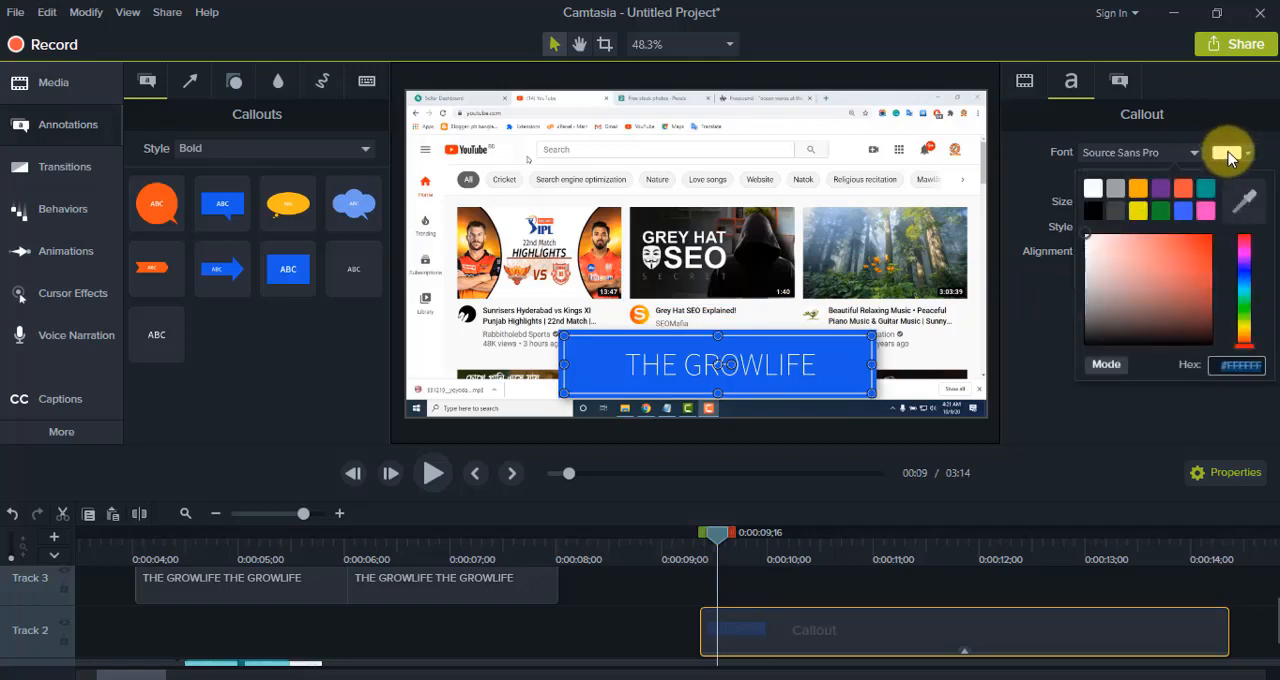
pyautogui.click(1139, 212)
pyautogui.click(1229, 153)
pyautogui.click(1183, 189)
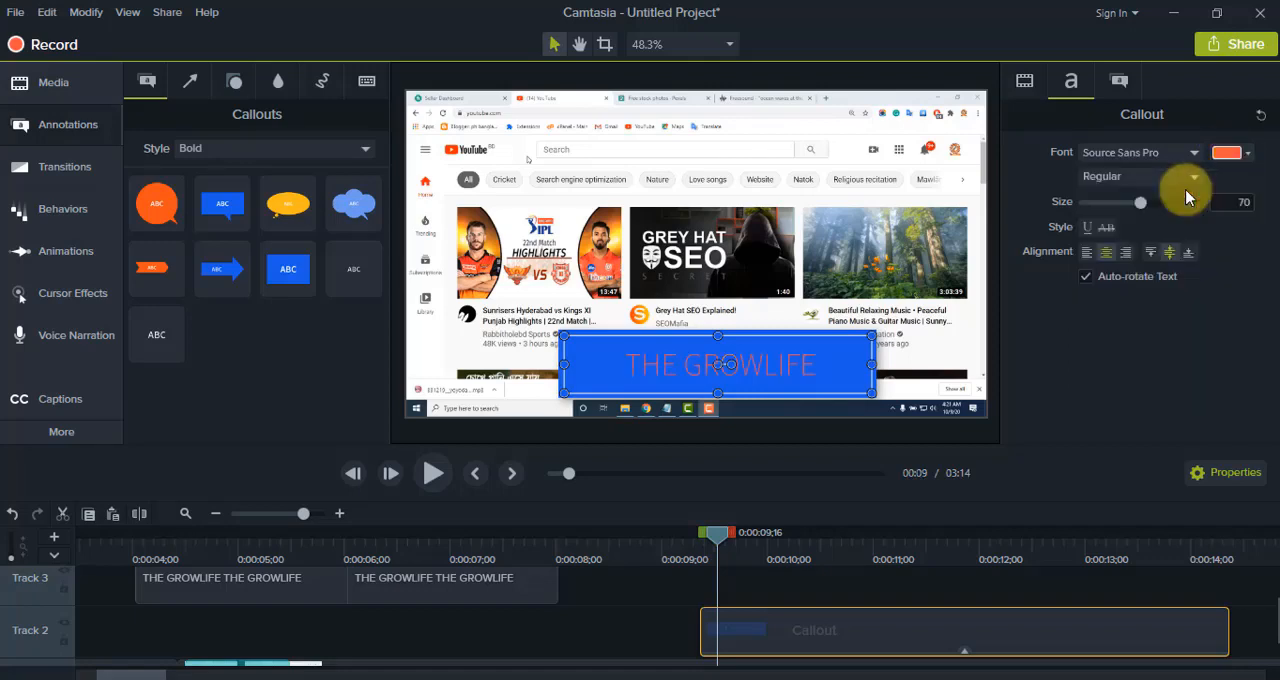
# Step: Set the THE GROWLIFE callout's text color to white and its font weight to Bold
pyautogui.click(1229, 153)
pyautogui.click(1093, 189)
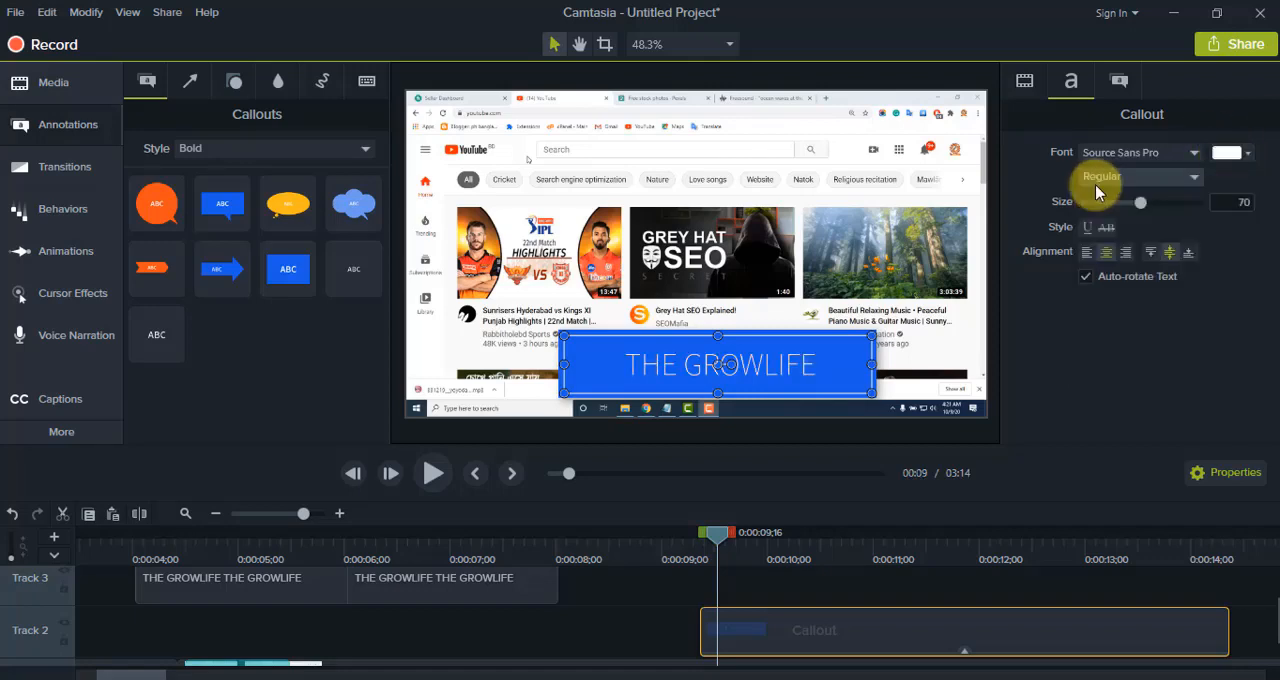
pyautogui.click(1180, 180)
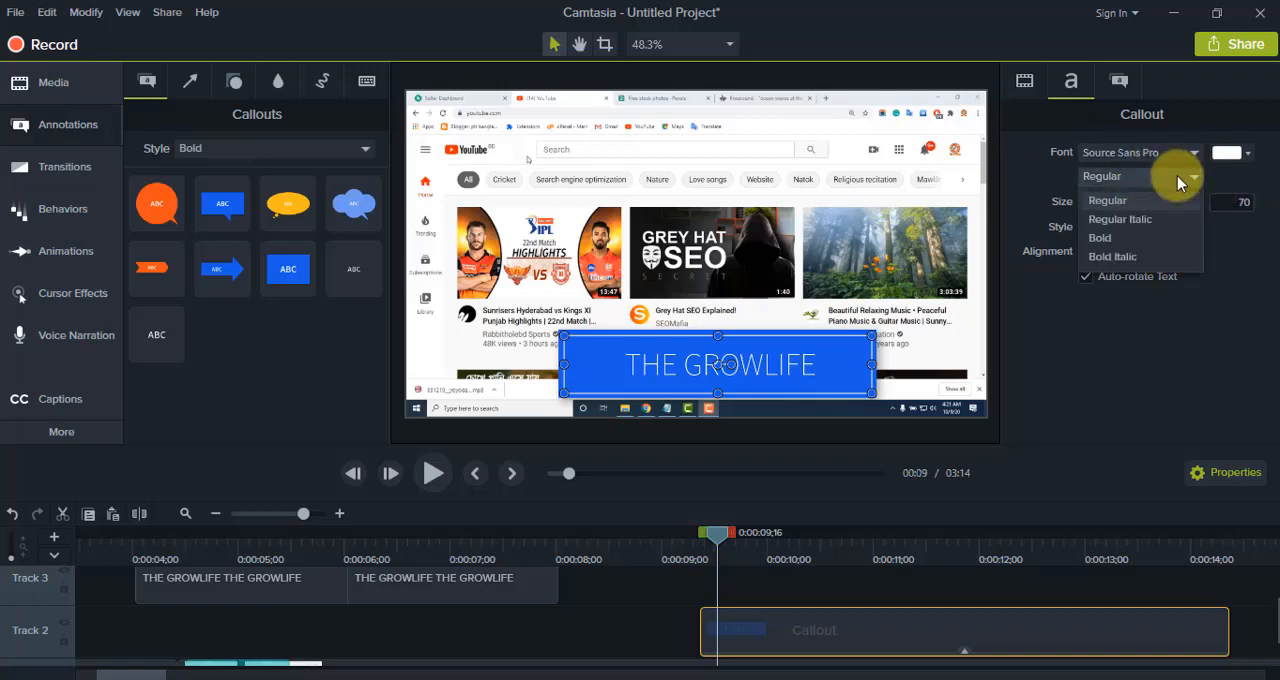
pyautogui.click(1107, 240)
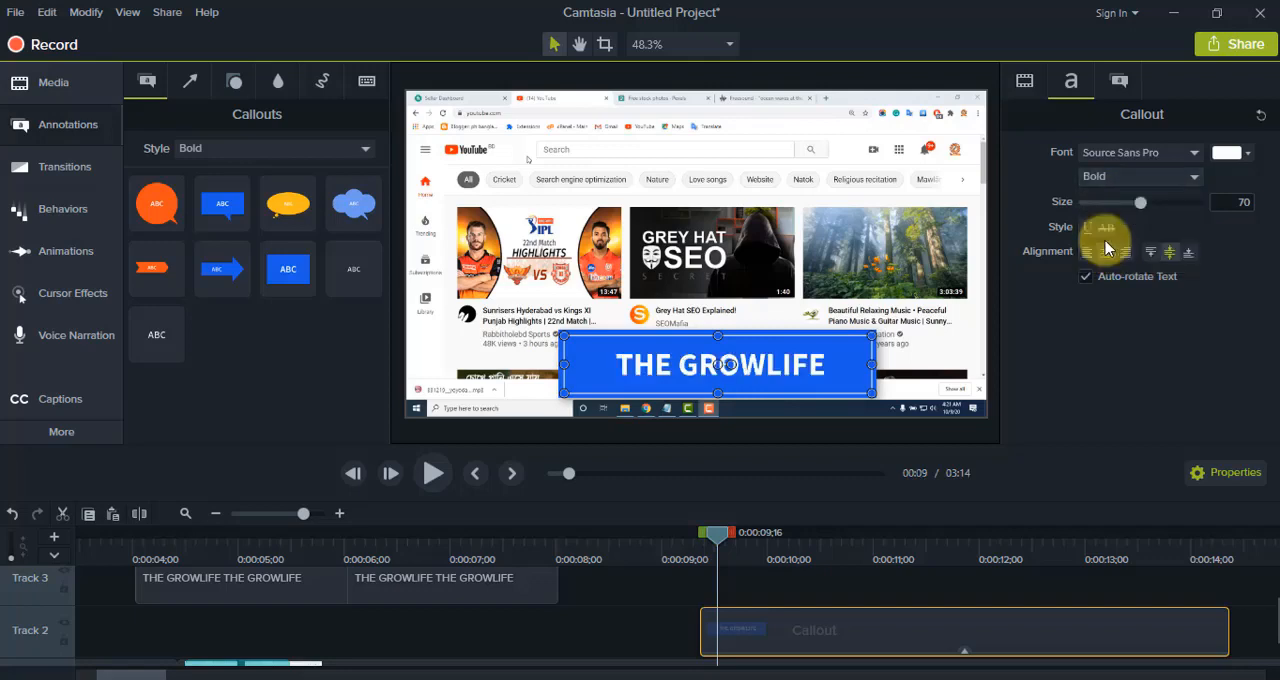
# Step: Change the callout's solid fill to a darker blue
pyautogui.click(1117, 84)
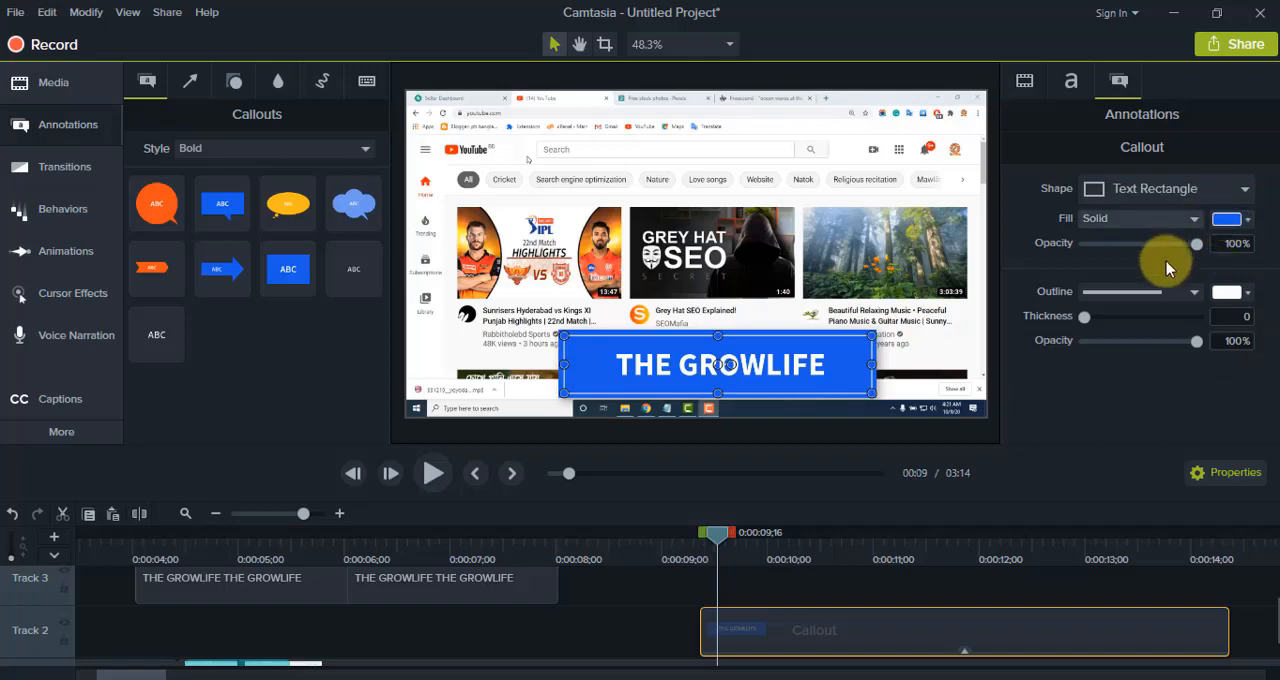
pyautogui.click(1225, 220)
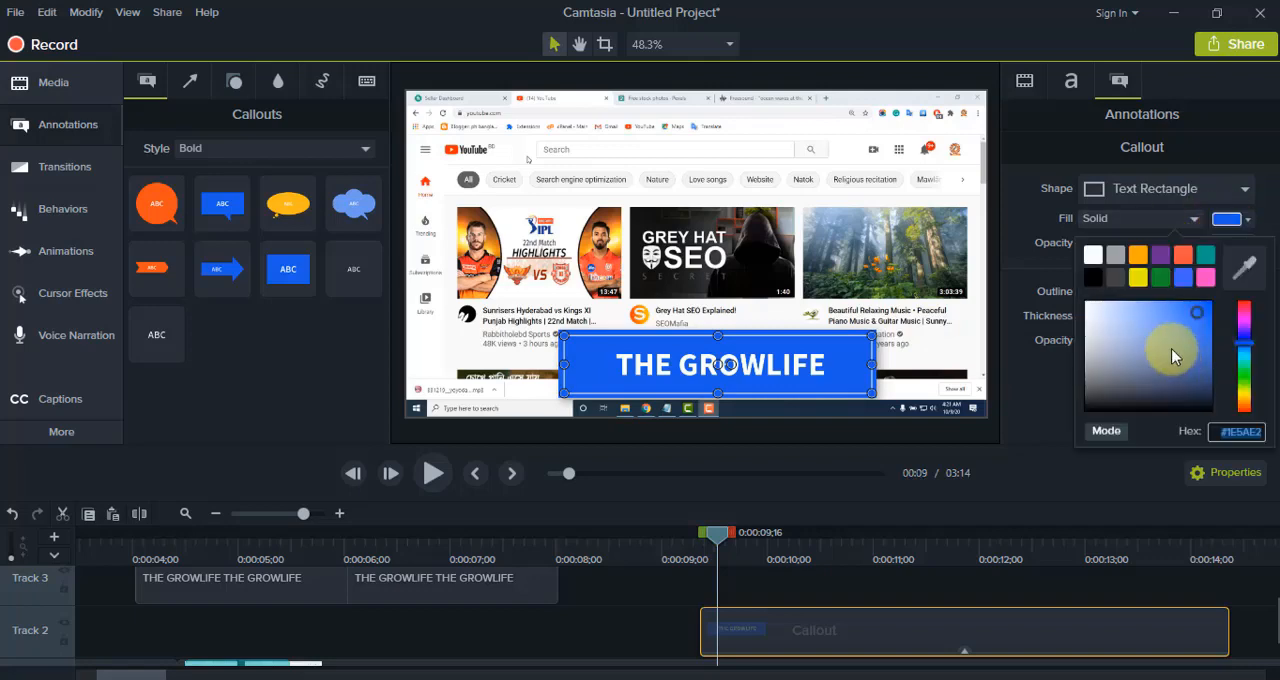
pyautogui.moveTo(1166, 345); pyautogui.dragTo(1147, 402)
pyautogui.moveTo(1106, 346); pyautogui.dragTo(1194, 315)
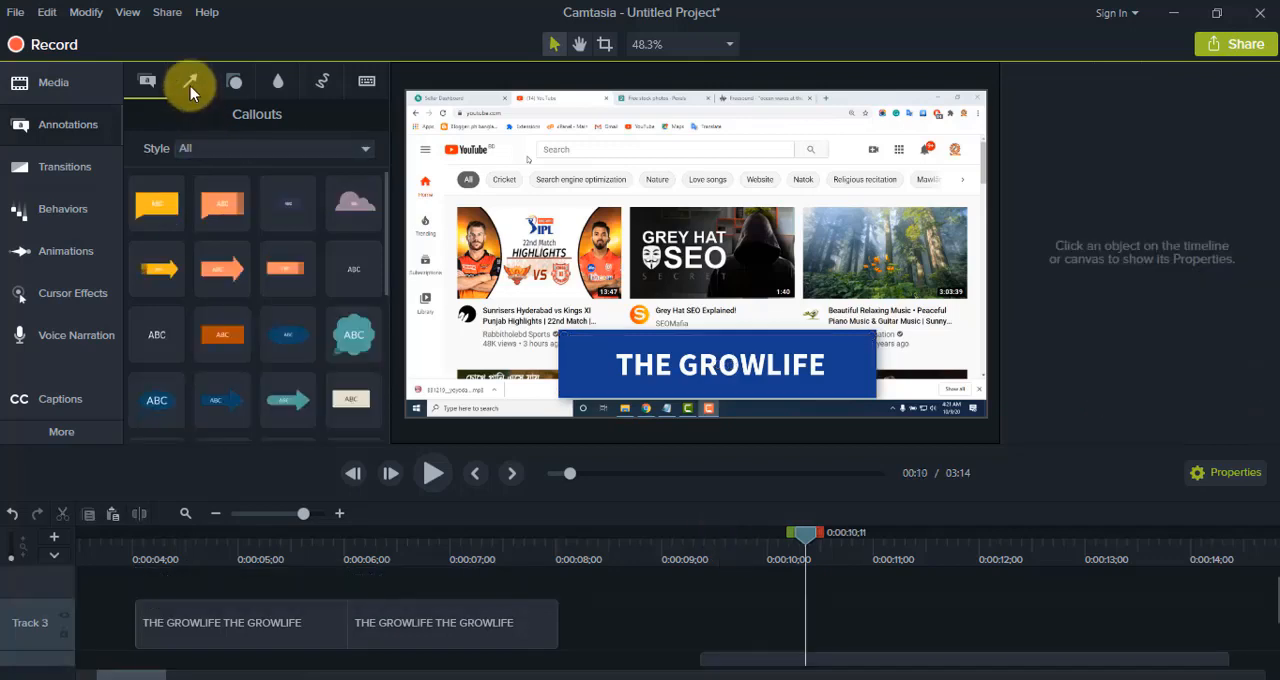
# Step: Add a thick orange arrow on Track 3 above the callout clip and stretch it horizontally to reach the third video thumbnail
pyautogui.click(190, 85)
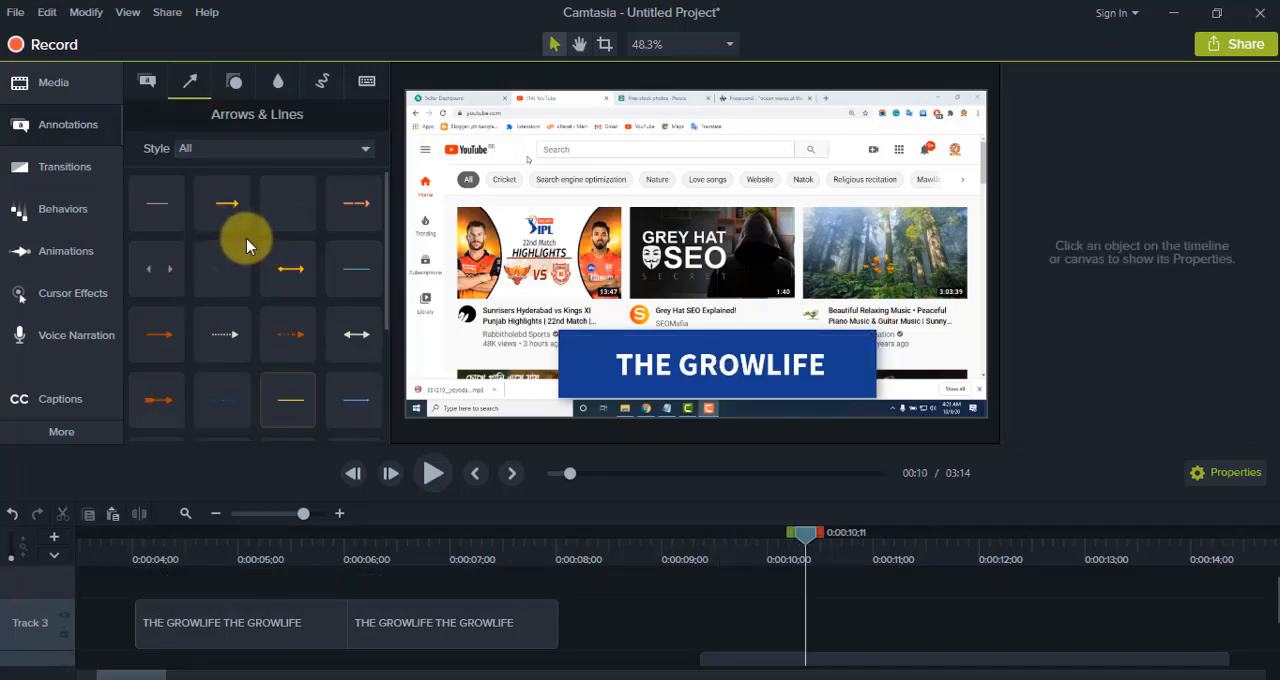
pyautogui.scroll(-3, 245, 310)
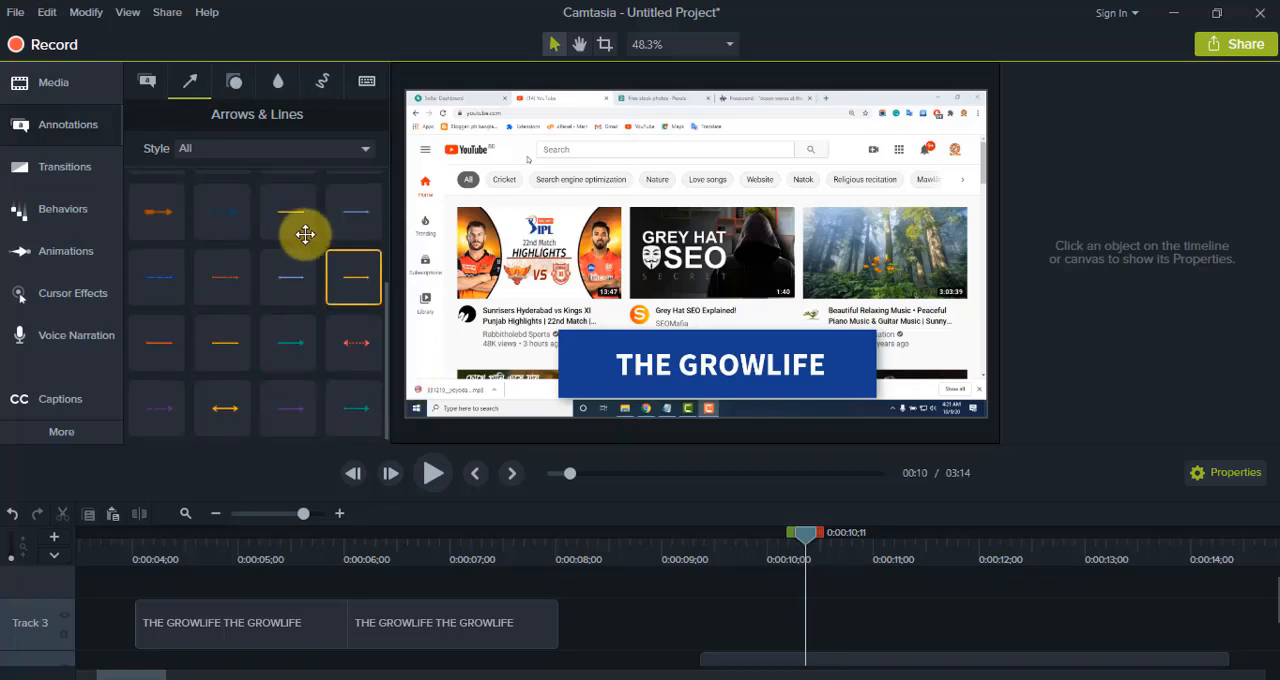
pyautogui.moveTo(160, 212); pyautogui.dragTo(765, 622)
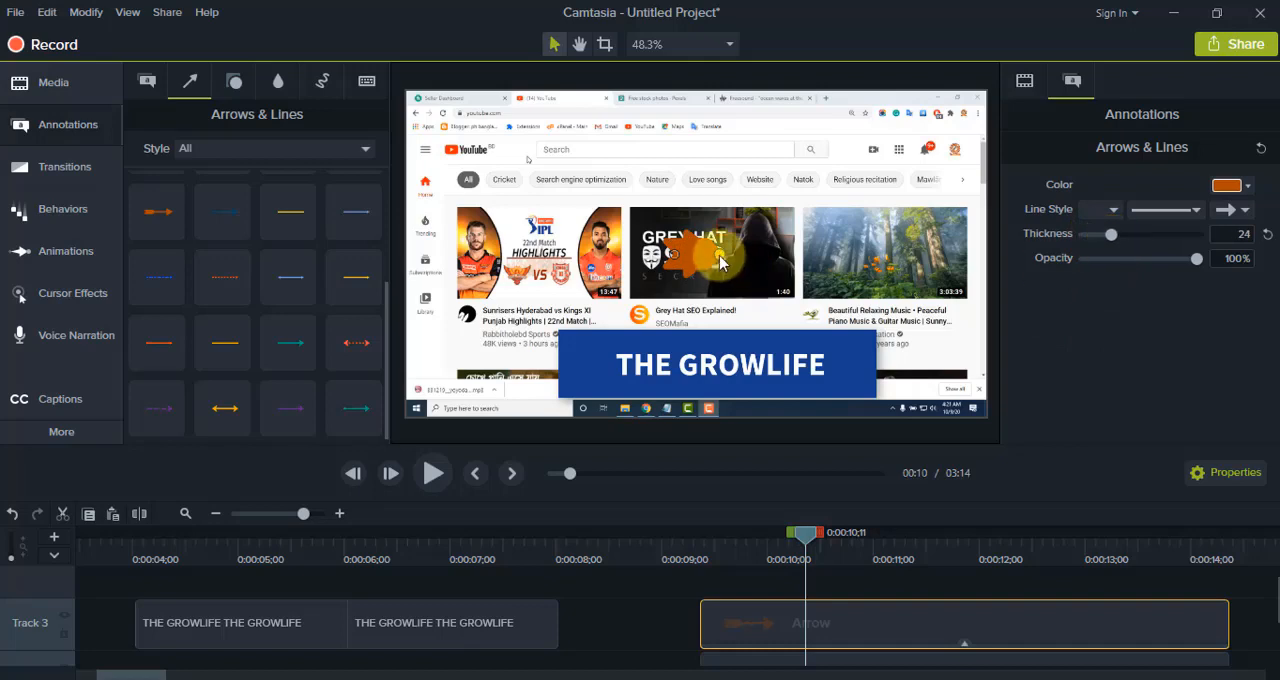
pyautogui.moveTo(718, 254); pyautogui.dragTo(871, 254)
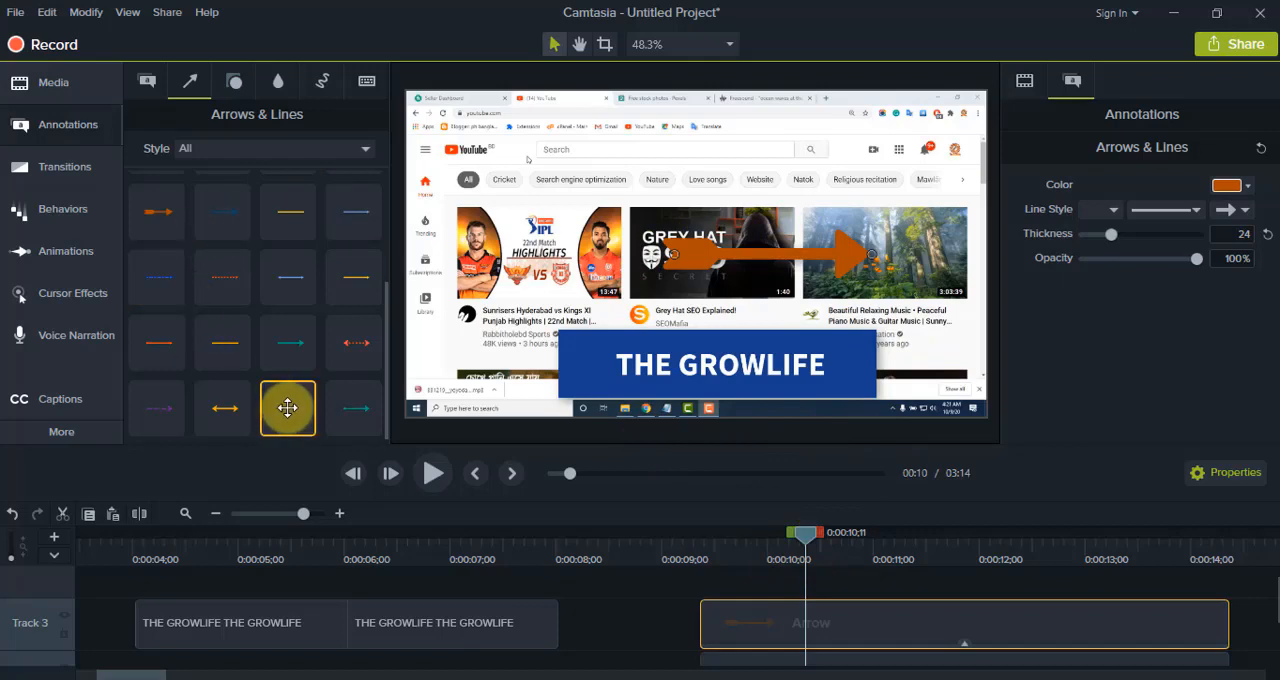
pyautogui.click(234, 82)
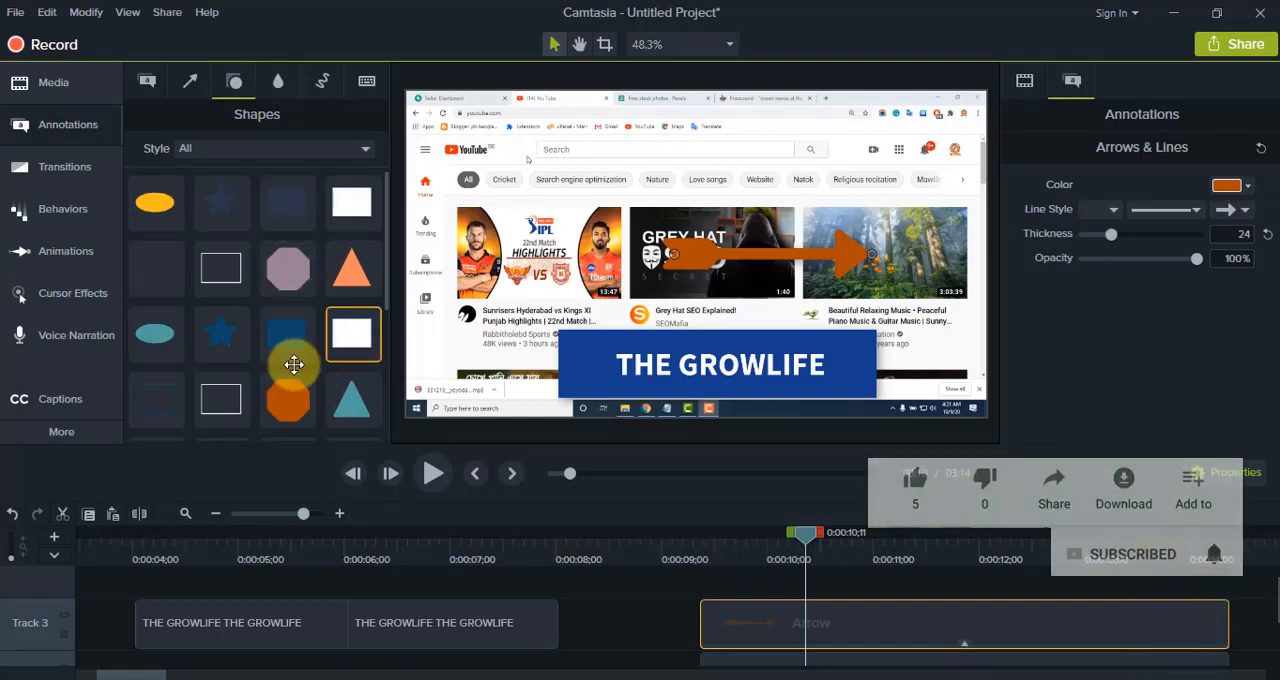
pyautogui.scroll(-3, 280, 366)
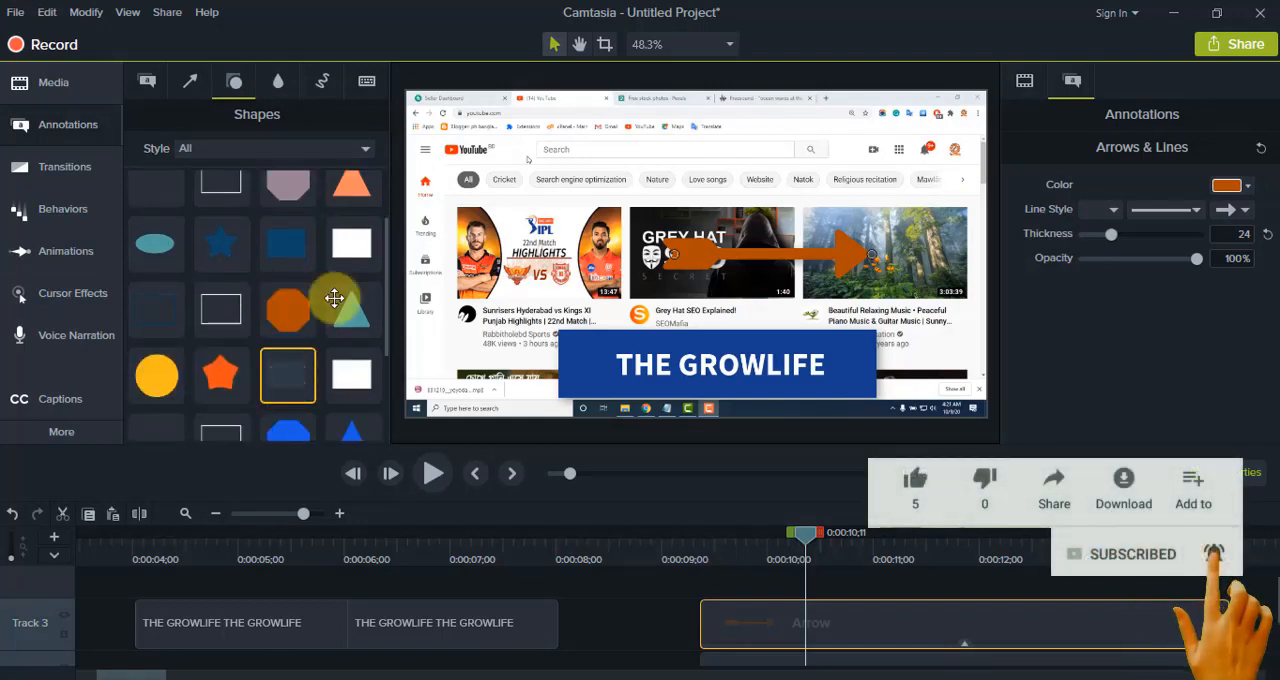
pyautogui.scroll(3, 274, 323)
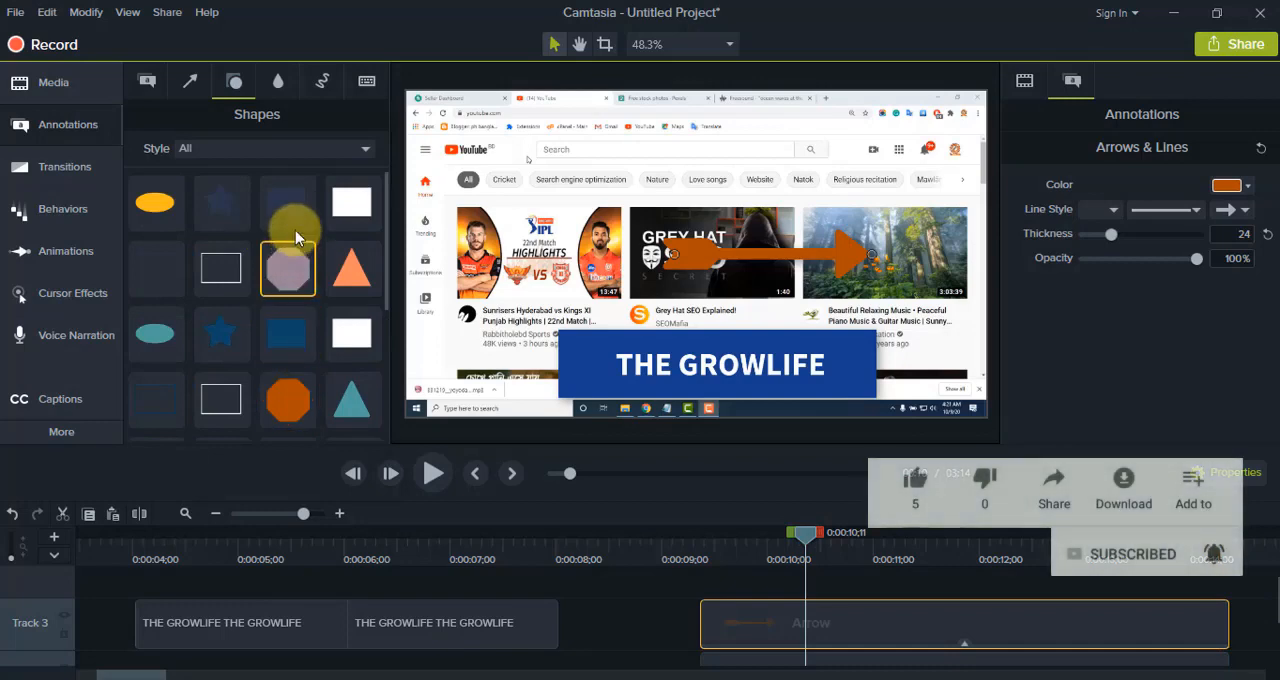
# Step: Add a Blur annotation on Track 4 above the arrow clip, reshaped into a wide strip over the YouTube logo and search bar
pyautogui.click(279, 82)
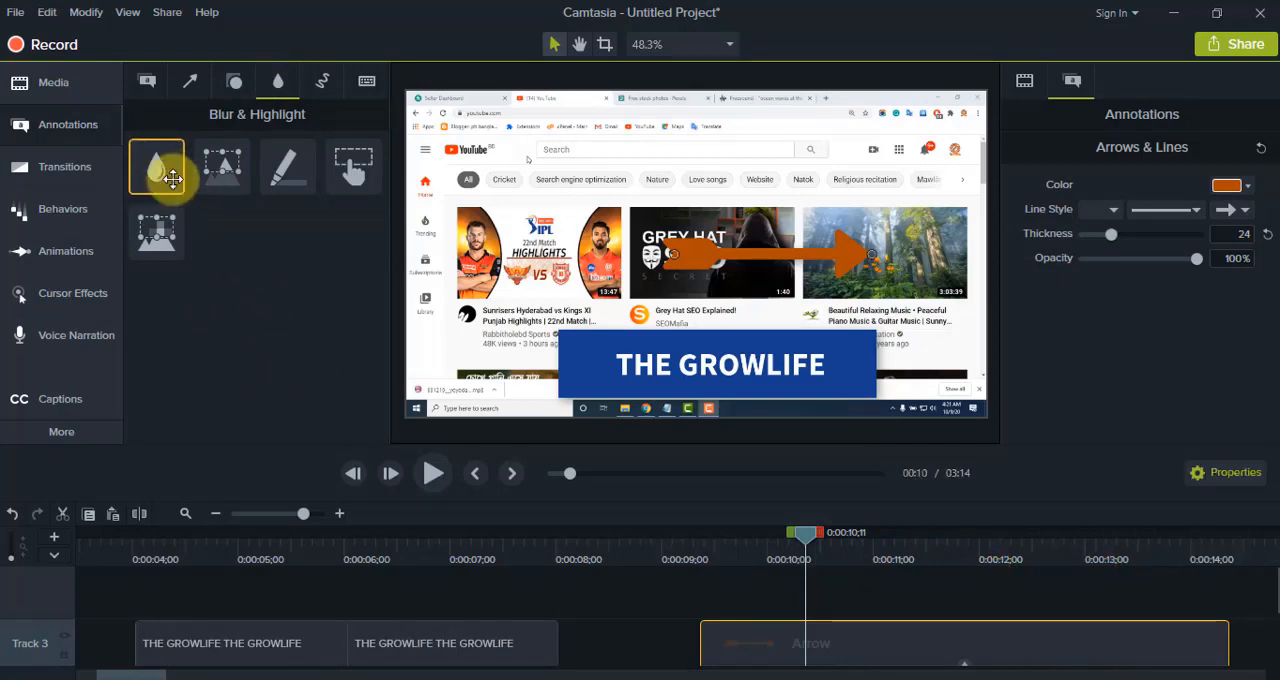
pyautogui.moveTo(157, 167); pyautogui.dragTo(743, 611)
pyautogui.moveTo(662, 264)
pyautogui.mouseDown()
pyautogui.moveTo(608, 226)
pyautogui.moveTo(462, 189)
pyautogui.moveTo(462, 161)
pyautogui.moveTo(460, 173)
pyautogui.mouseUp()
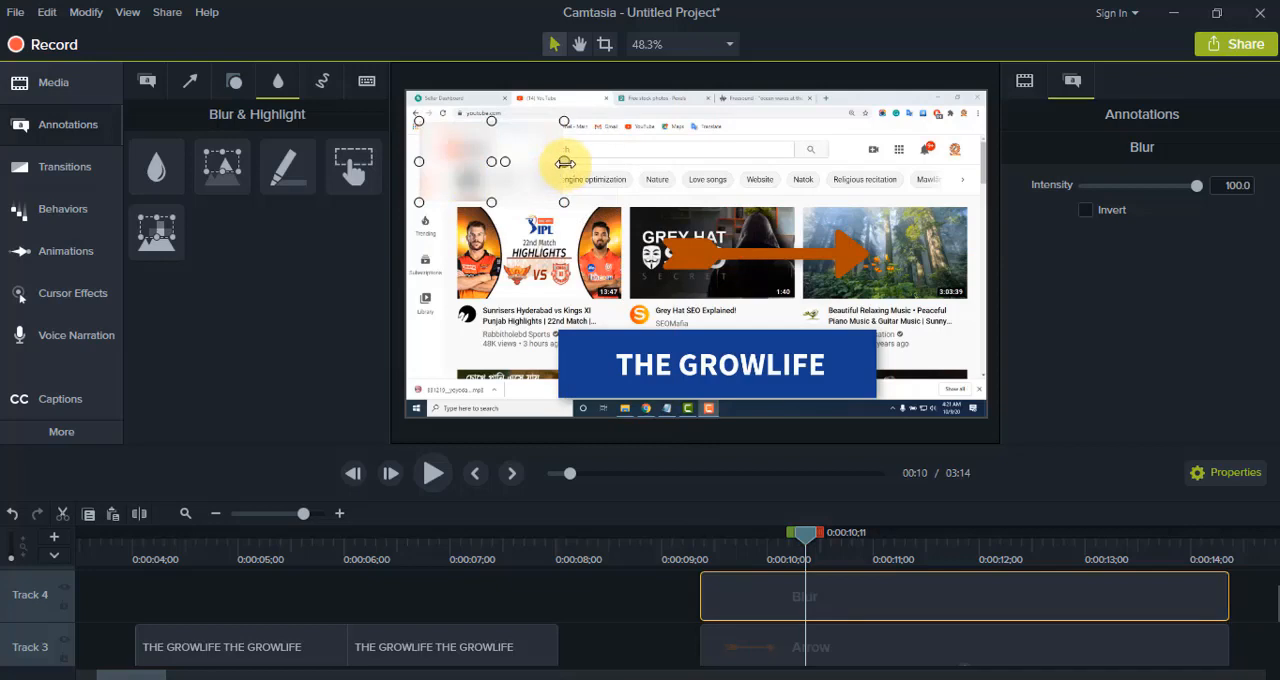
pyautogui.moveTo(564, 162); pyautogui.dragTo(799, 165)
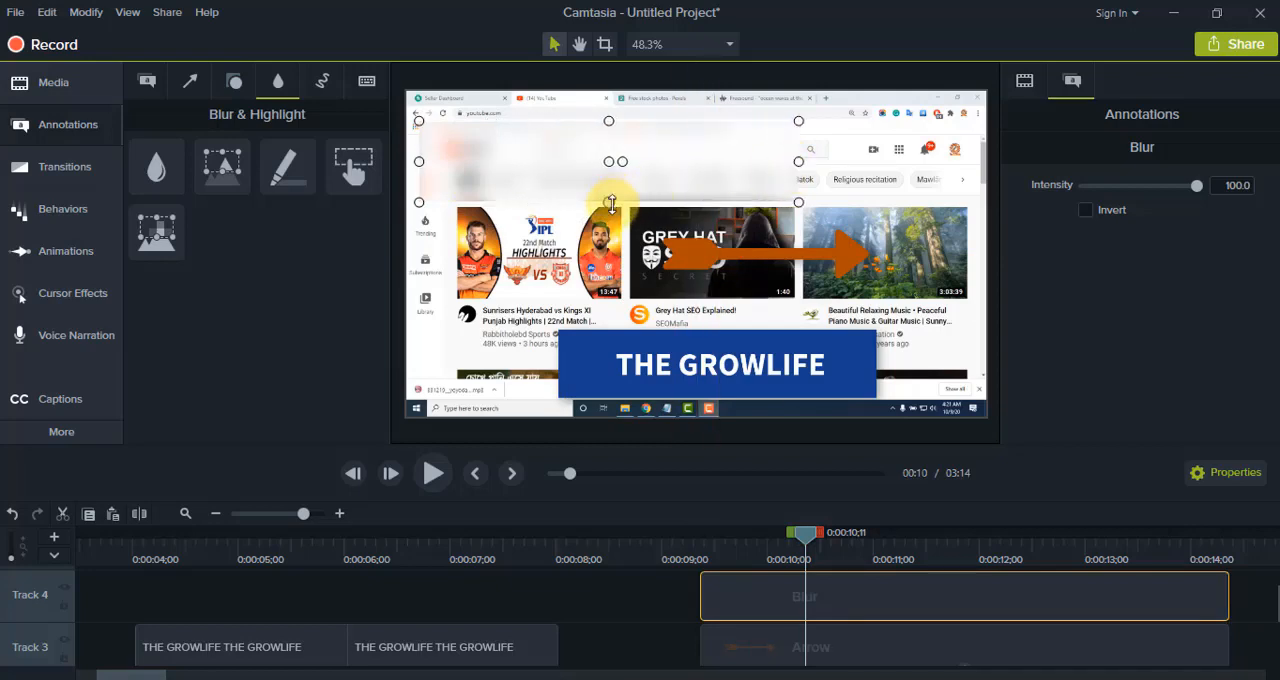
pyautogui.moveTo(611, 203)
pyautogui.mouseDown()
pyautogui.moveTo(609, 175)
pyautogui.moveTo(609, 193)
pyautogui.mouseUp()
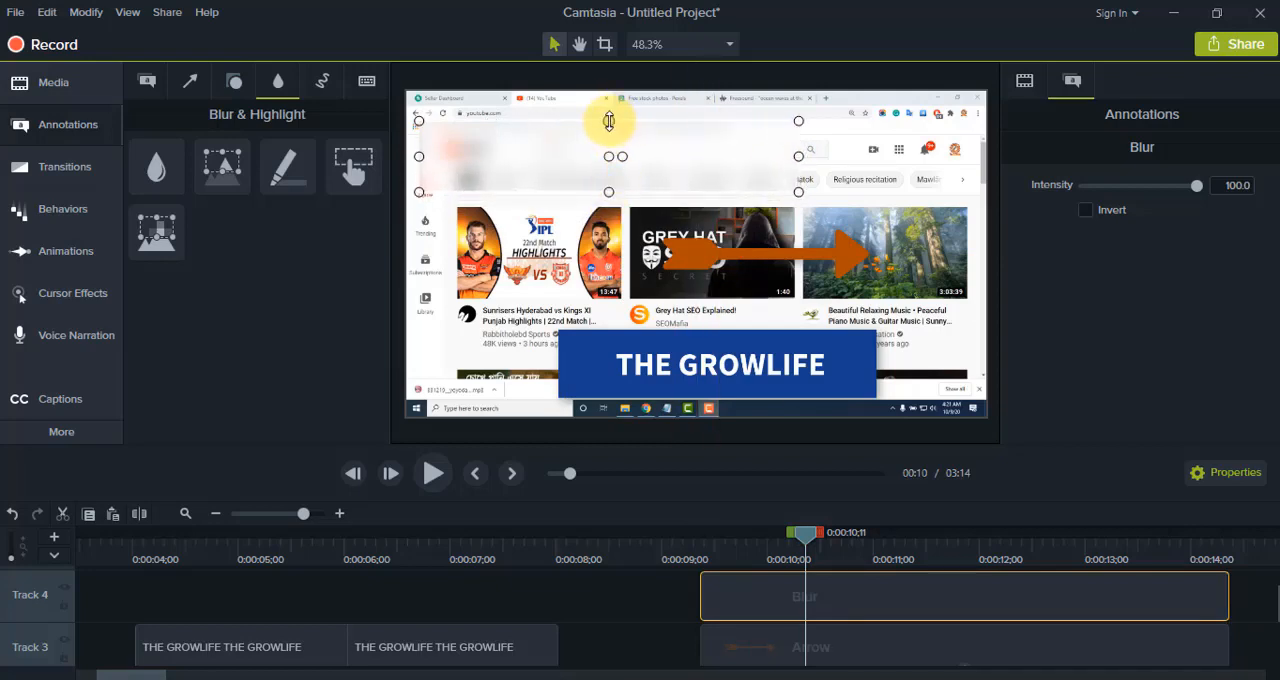
pyautogui.moveTo(609, 121); pyautogui.dragTo(609, 143)
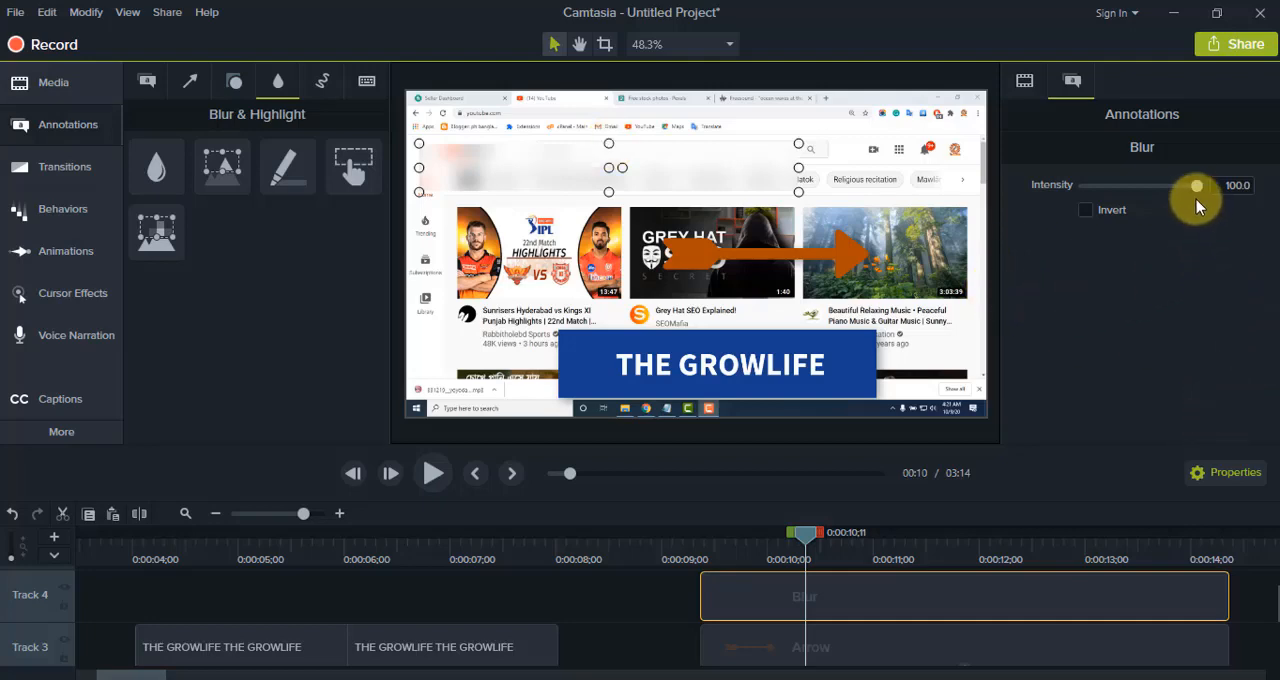
pyautogui.moveTo(1196, 186); pyautogui.dragTo(1160, 199)
pyautogui.click(222, 166)
# Step: Add a red Sketch Motion rectangle on Track 4 just after 0:00:04;00, resized to frame the menu icon and YouTube logo
pyautogui.click(322, 80)
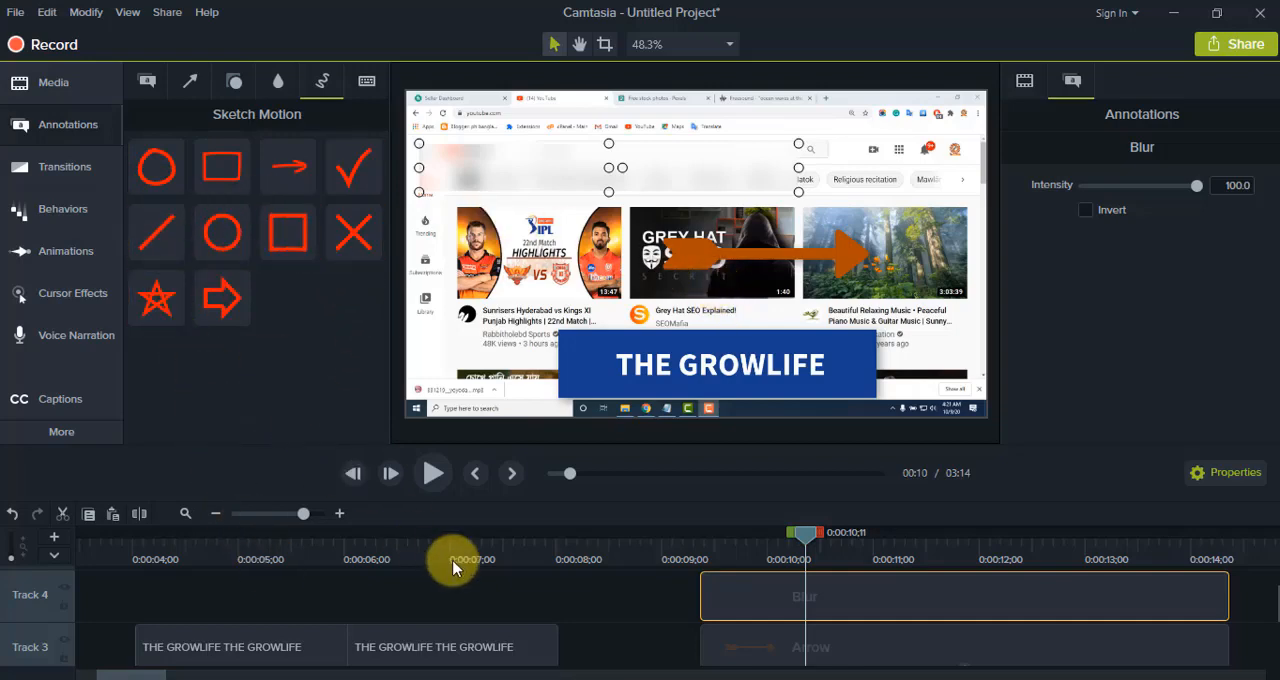
pyautogui.moveTo(297, 228); pyautogui.dragTo(294, 594)
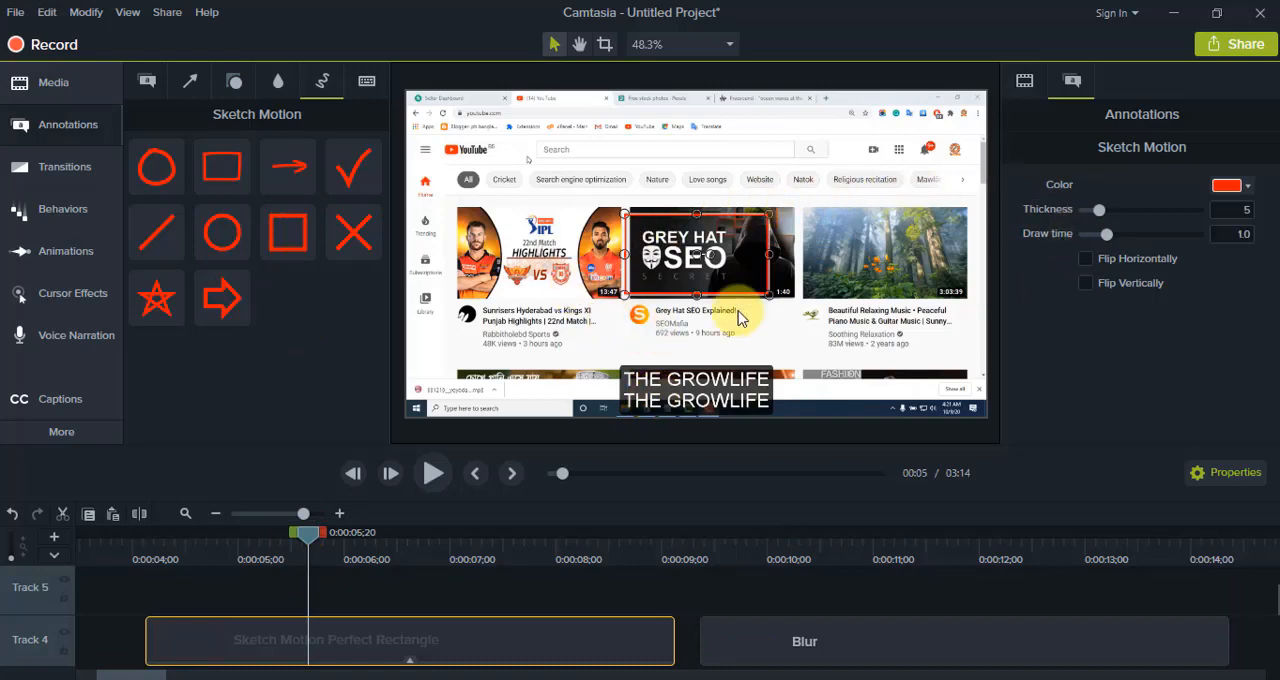
pyautogui.moveTo(661, 229)
pyautogui.mouseDown()
pyautogui.moveTo(855, 132)
pyautogui.moveTo(445, 145)
pyautogui.mouseUp()
pyautogui.moveTo(552, 156); pyautogui.dragTo(526, 156)
pyautogui.moveTo(466, 129); pyautogui.dragTo(466, 135)
pyautogui.moveTo(466, 183); pyautogui.dragTo(467, 165)
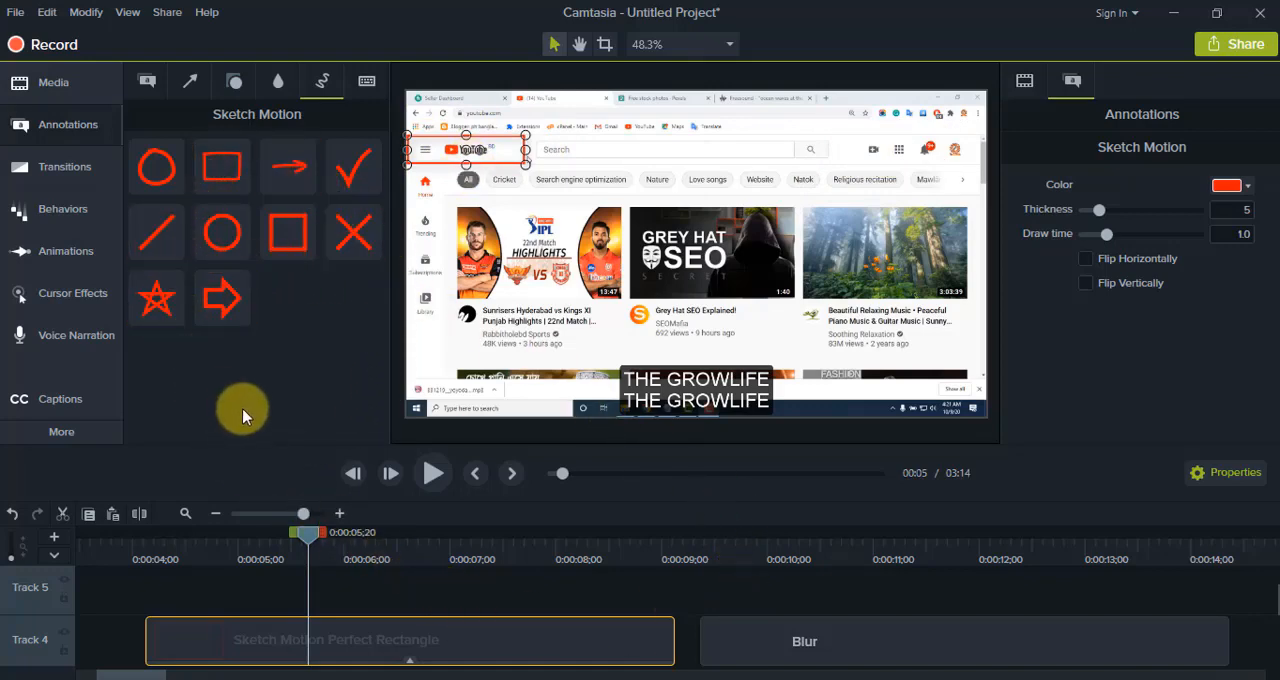
# Step: Add the library music track "atthetop" to Track 5, starting at 0:00:04;12
pyautogui.click(72, 90)
pyautogui.click(325, 84)
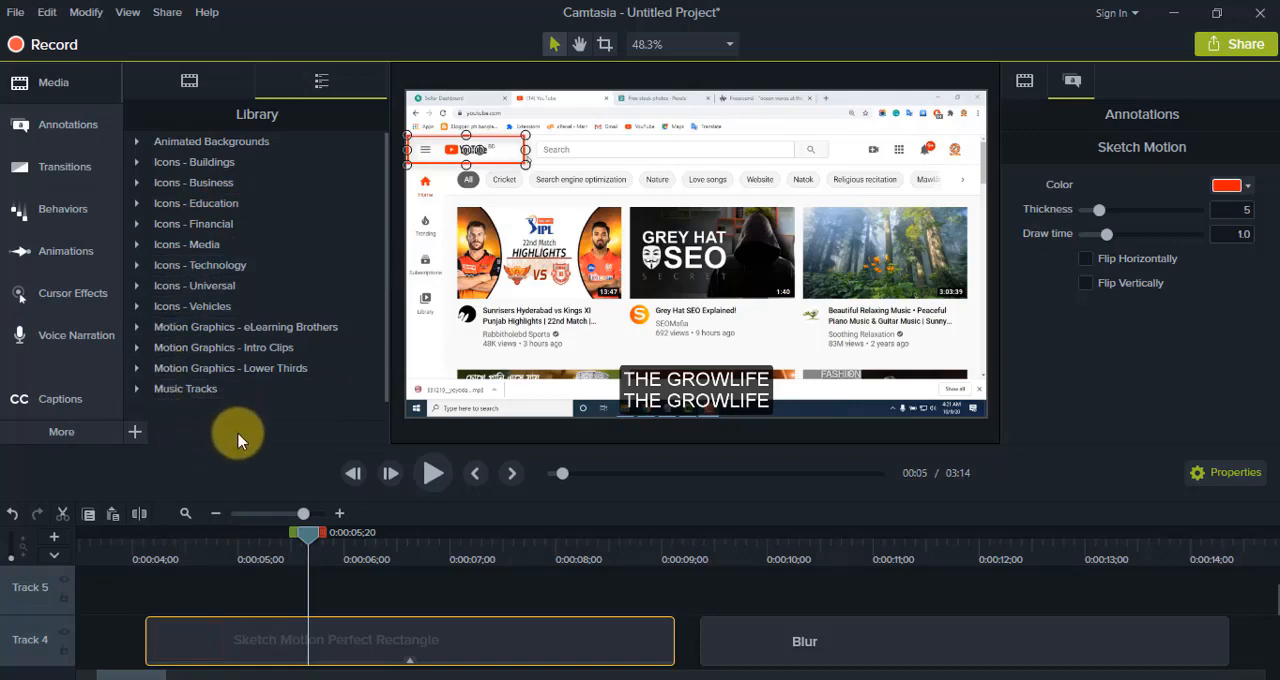
pyautogui.click(139, 391)
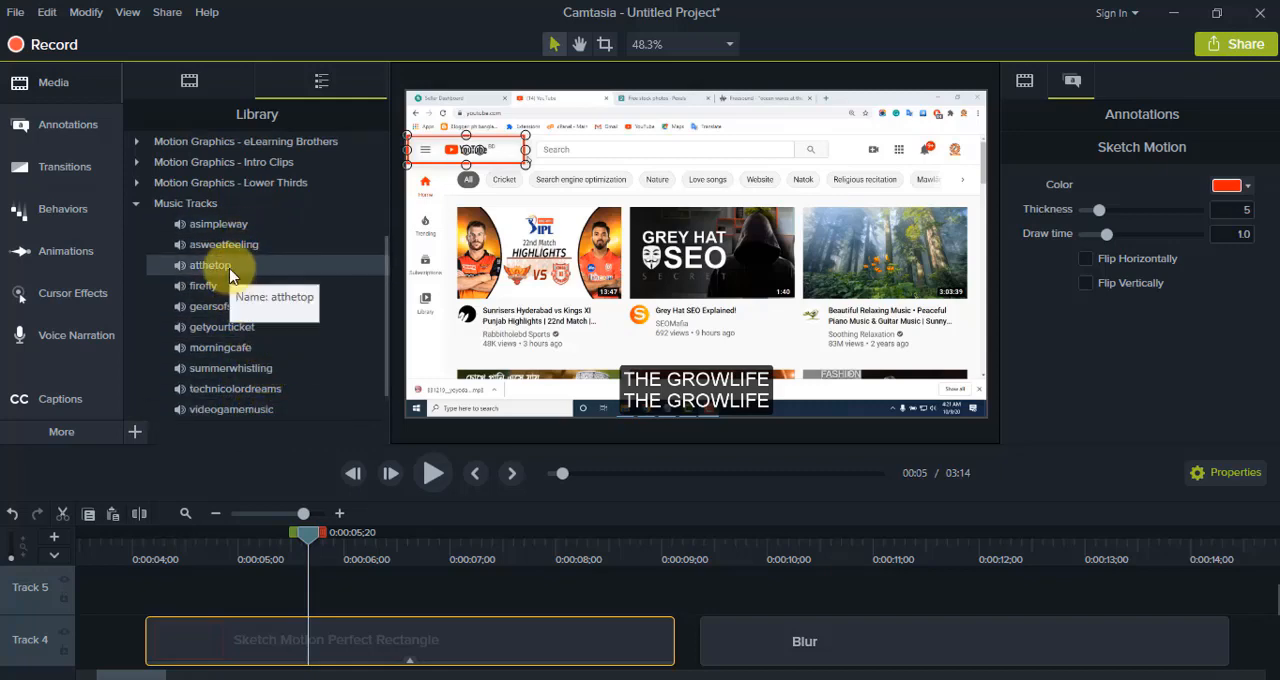
pyautogui.moveTo(230, 275); pyautogui.dragTo(175, 595)
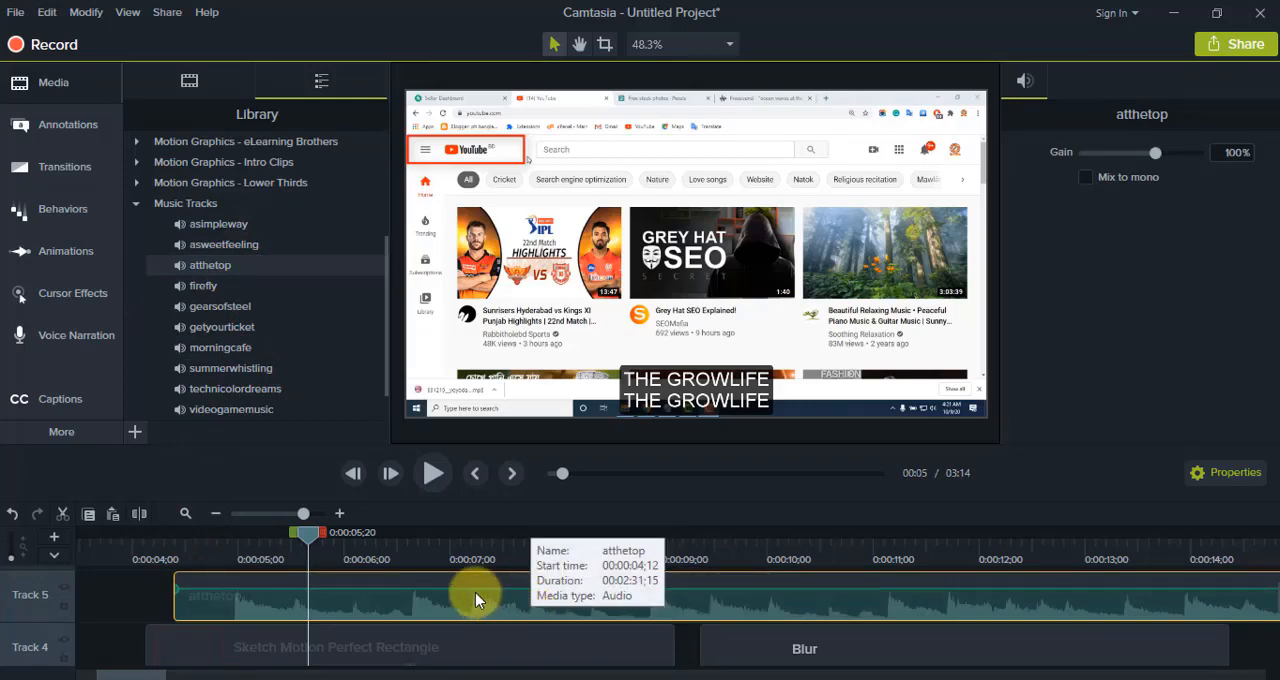
# Step: Lower the atthetop clip's volume line almost to the bottom of the clip and play back the result
pyautogui.moveTo(471, 589); pyautogui.dragTo(469, 618)
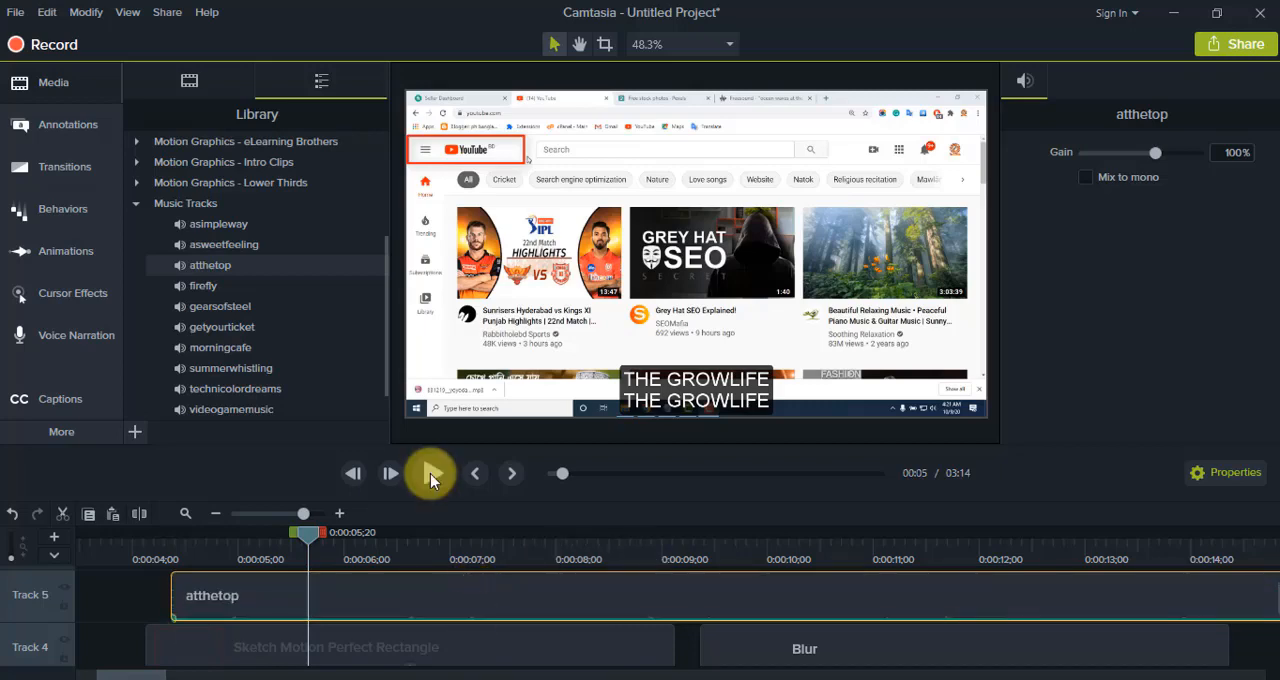
pyautogui.click(430, 477)
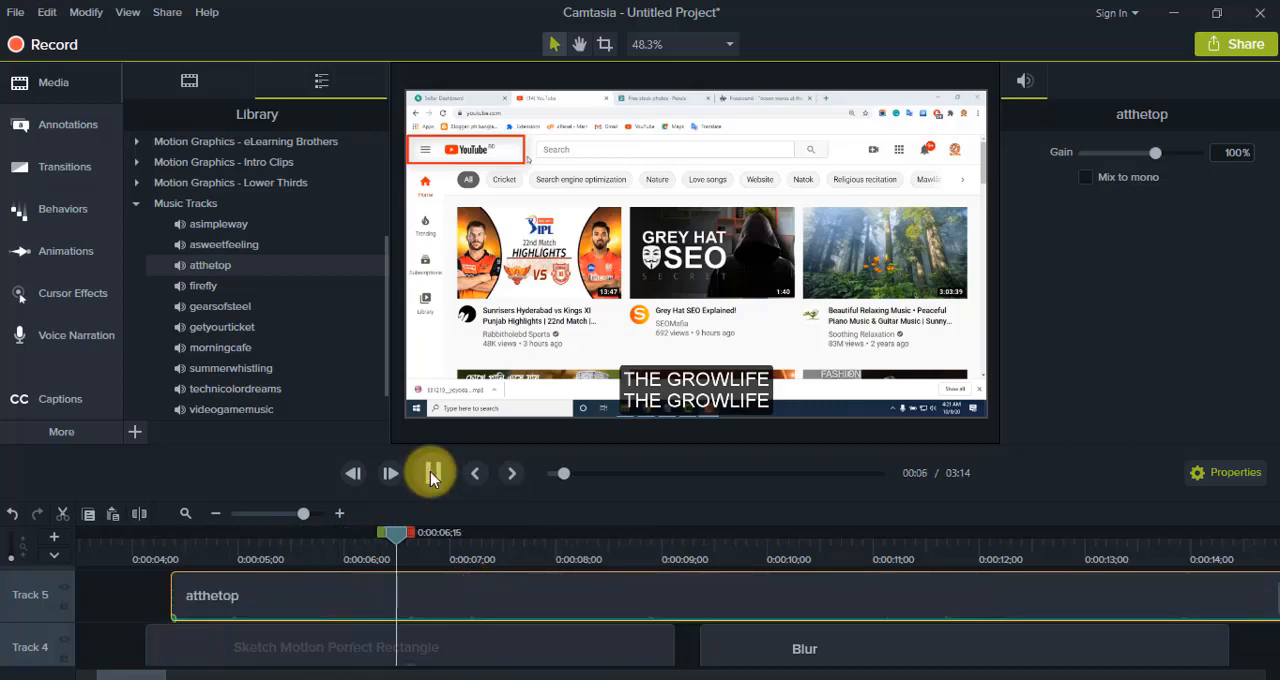
pyautogui.click(430, 471)
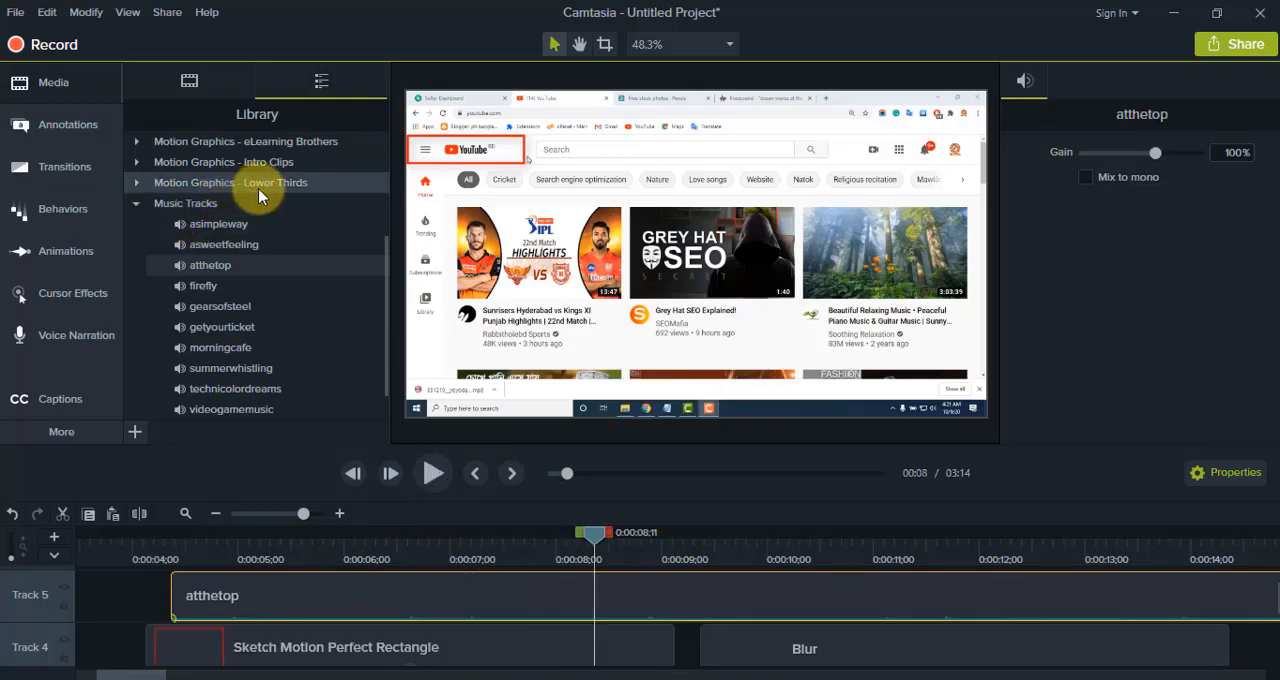
pyautogui.click(138, 184)
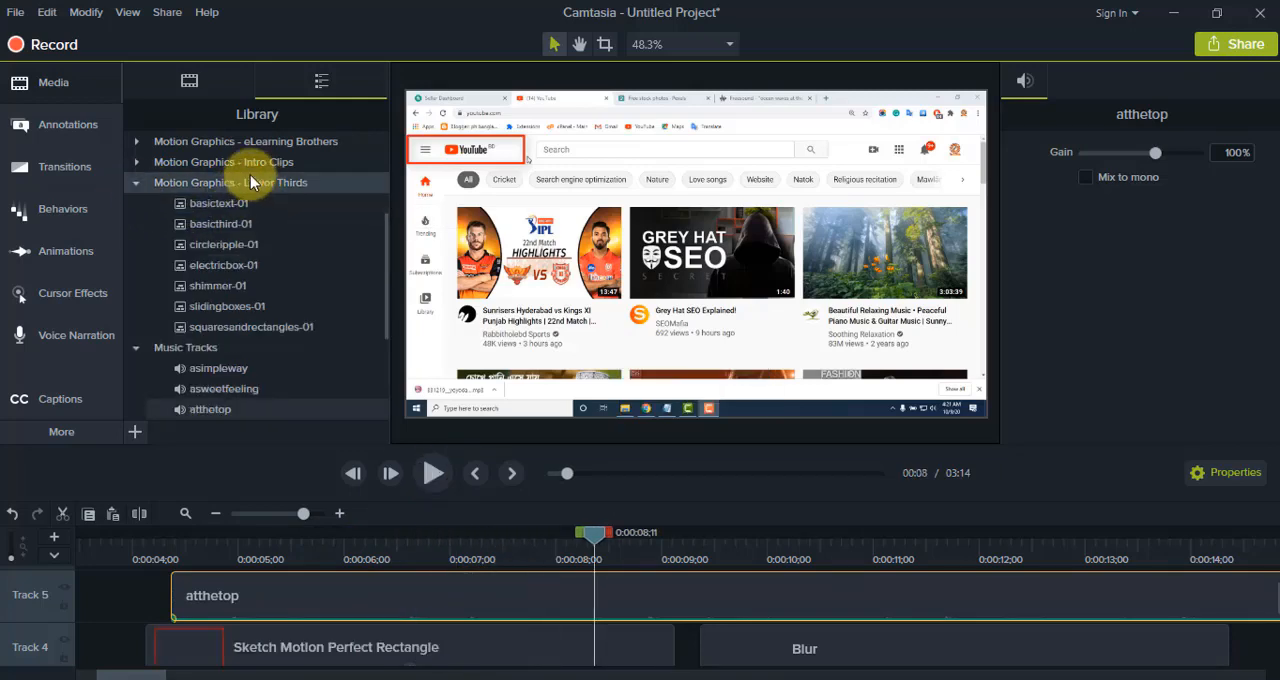
pyautogui.click(139, 161)
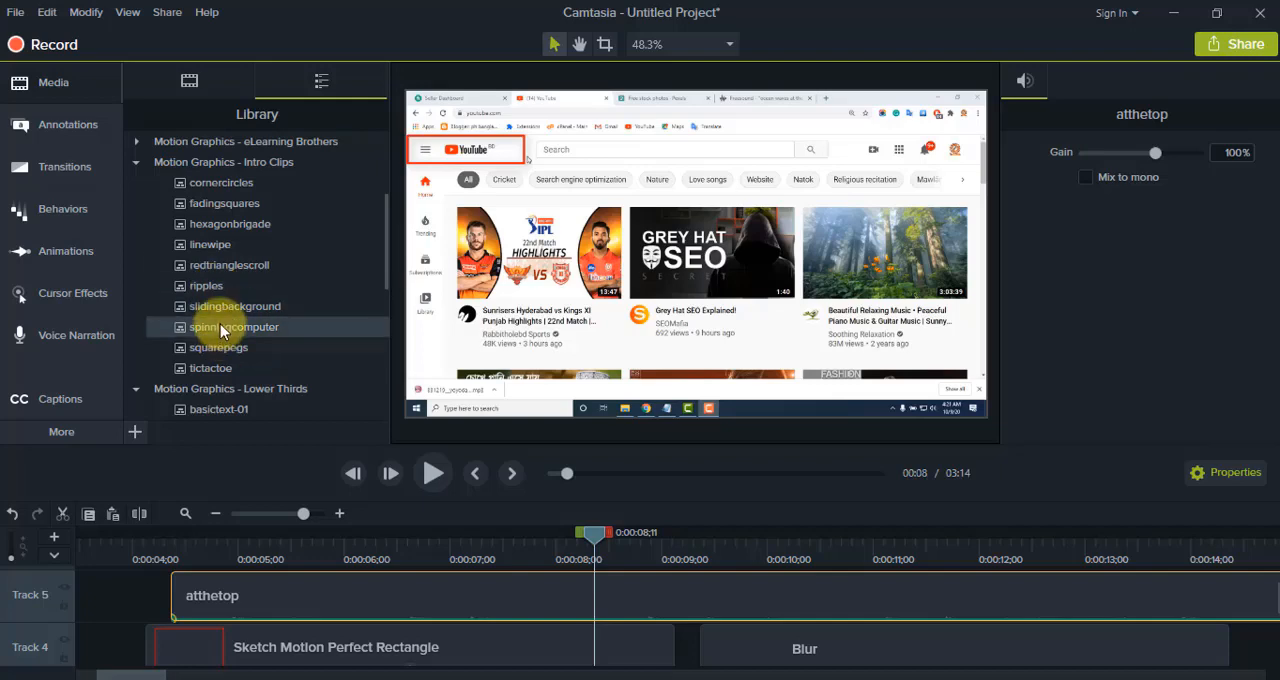
pyautogui.scroll(3, 272, 362)
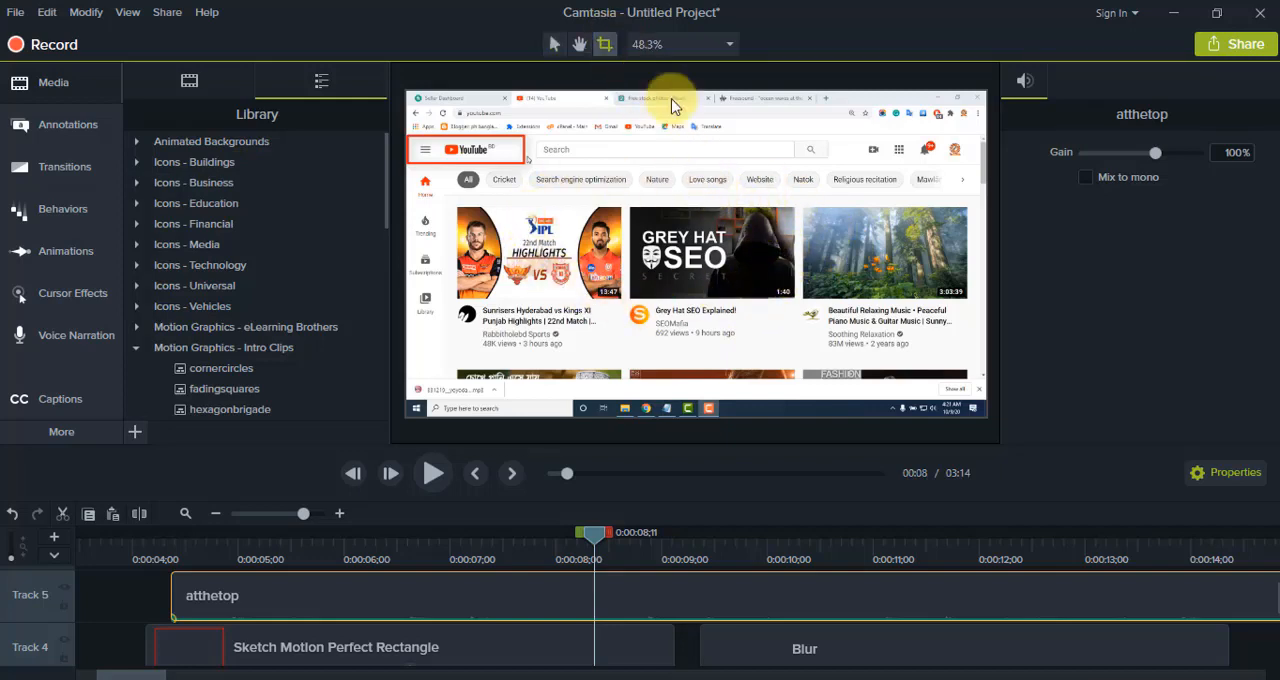
# Step: Crop the taskbar area off the bottom of the screen recording and move the recording down to a Y position of -39.4
pyautogui.click(760, 210)
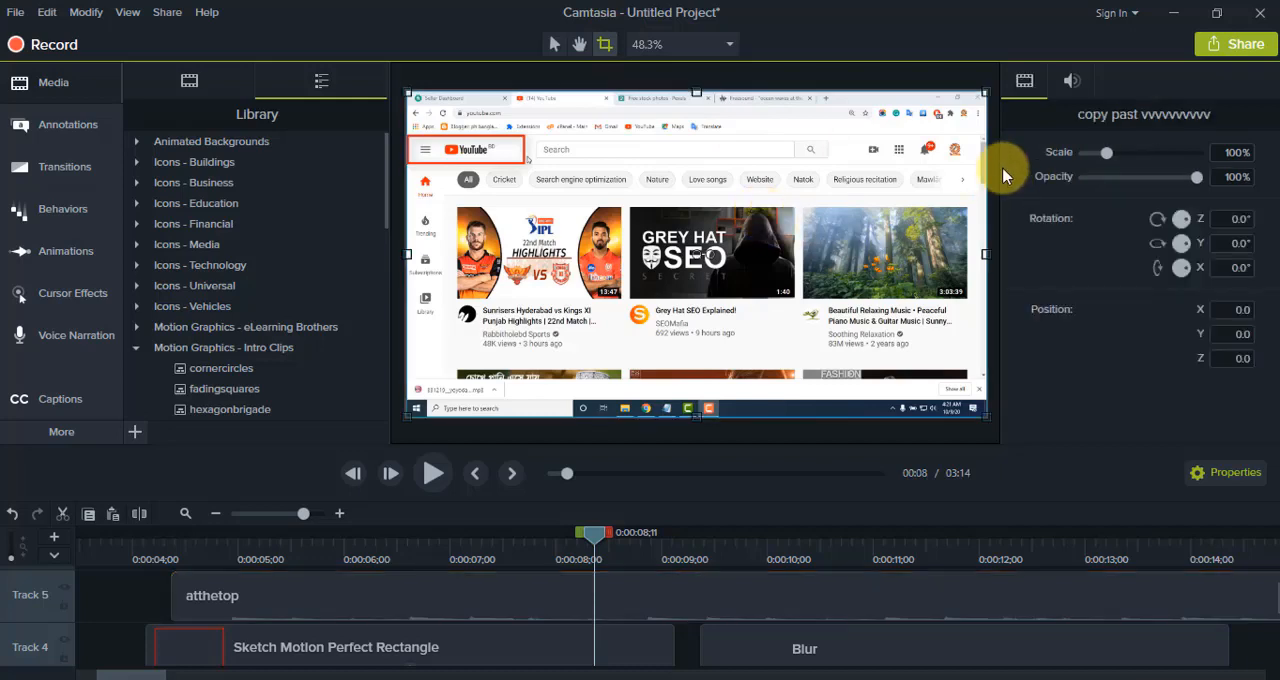
pyautogui.moveTo(697, 412); pyautogui.dragTo(700, 380)
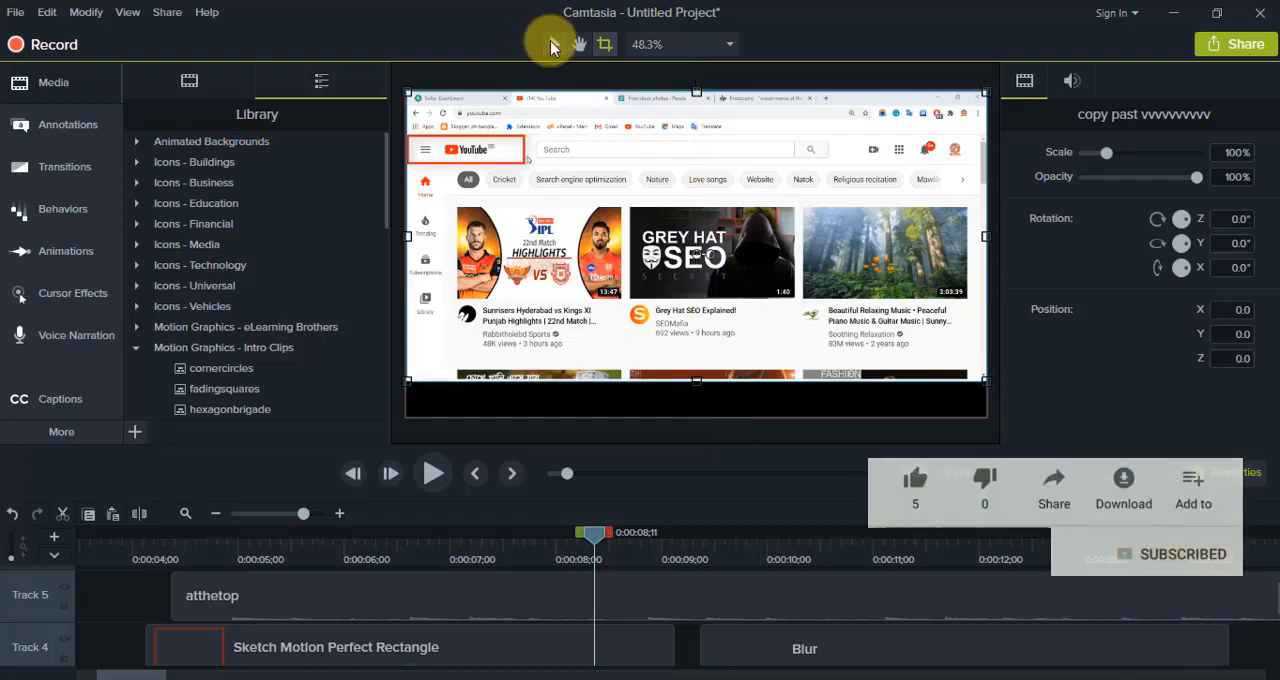
pyautogui.click(553, 44)
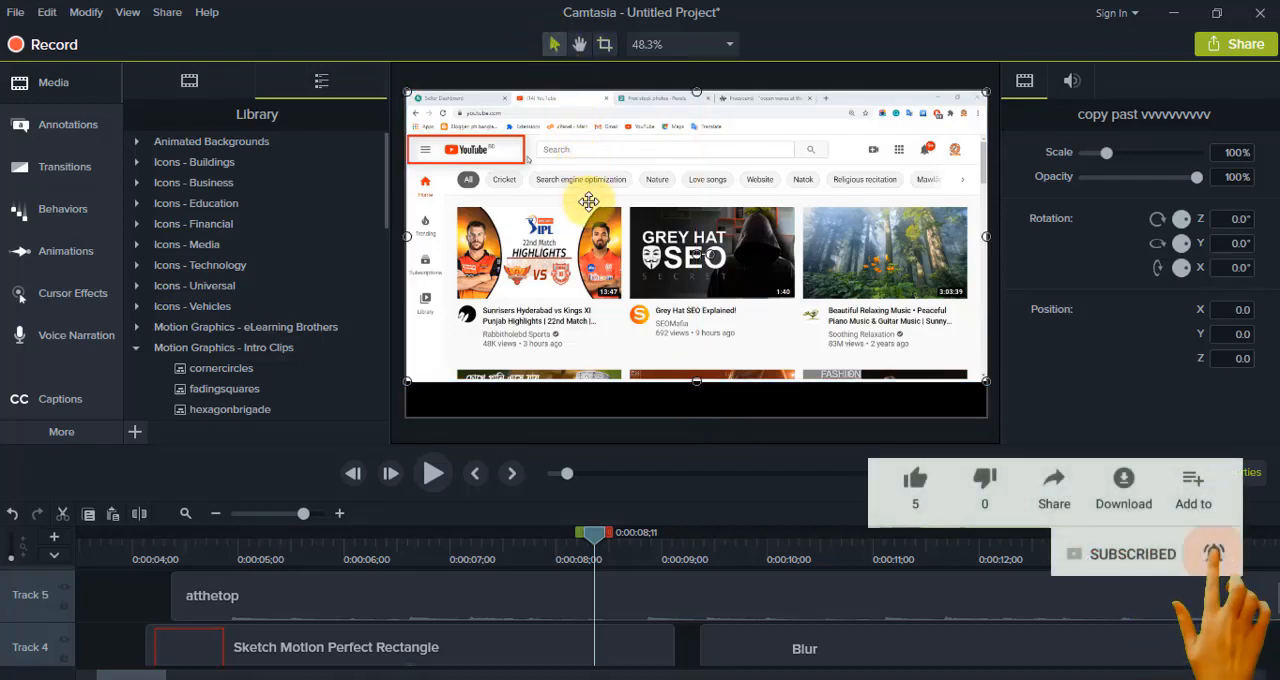
pyautogui.moveTo(588, 201); pyautogui.dragTo(588, 219)
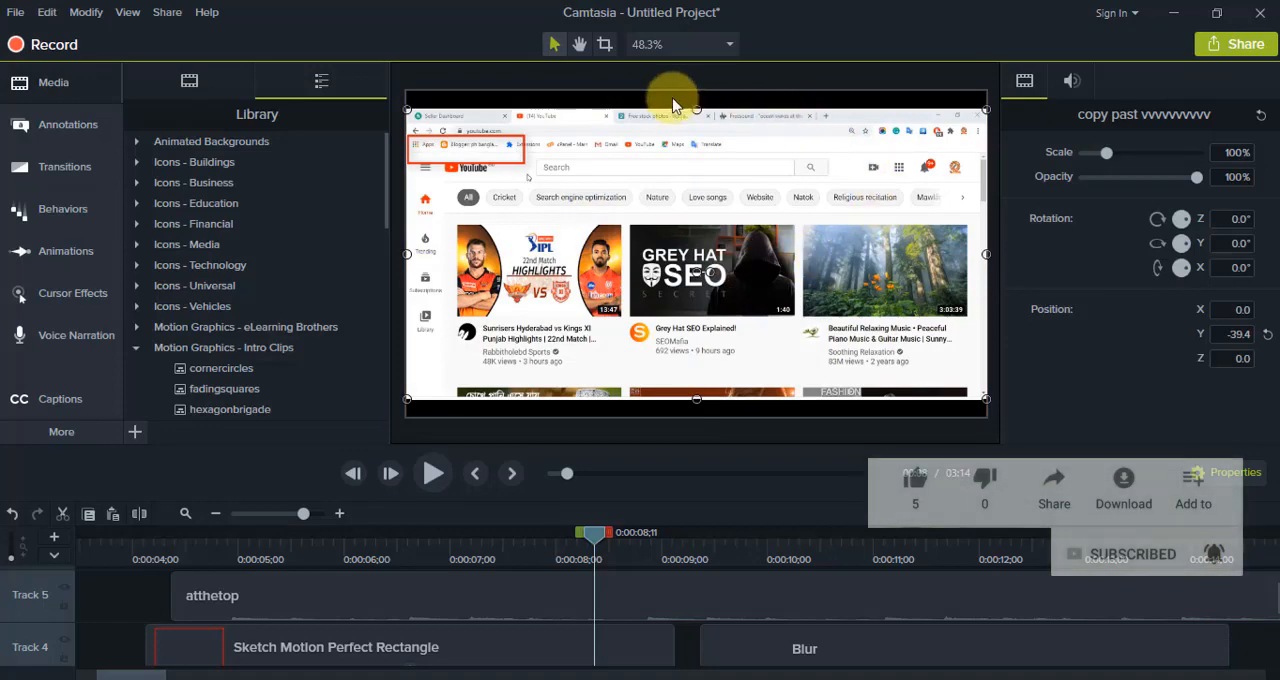
# Step: Change the project's canvas dimensions to Fit To Visible and apply the new project settings
pyautogui.click(727, 46)
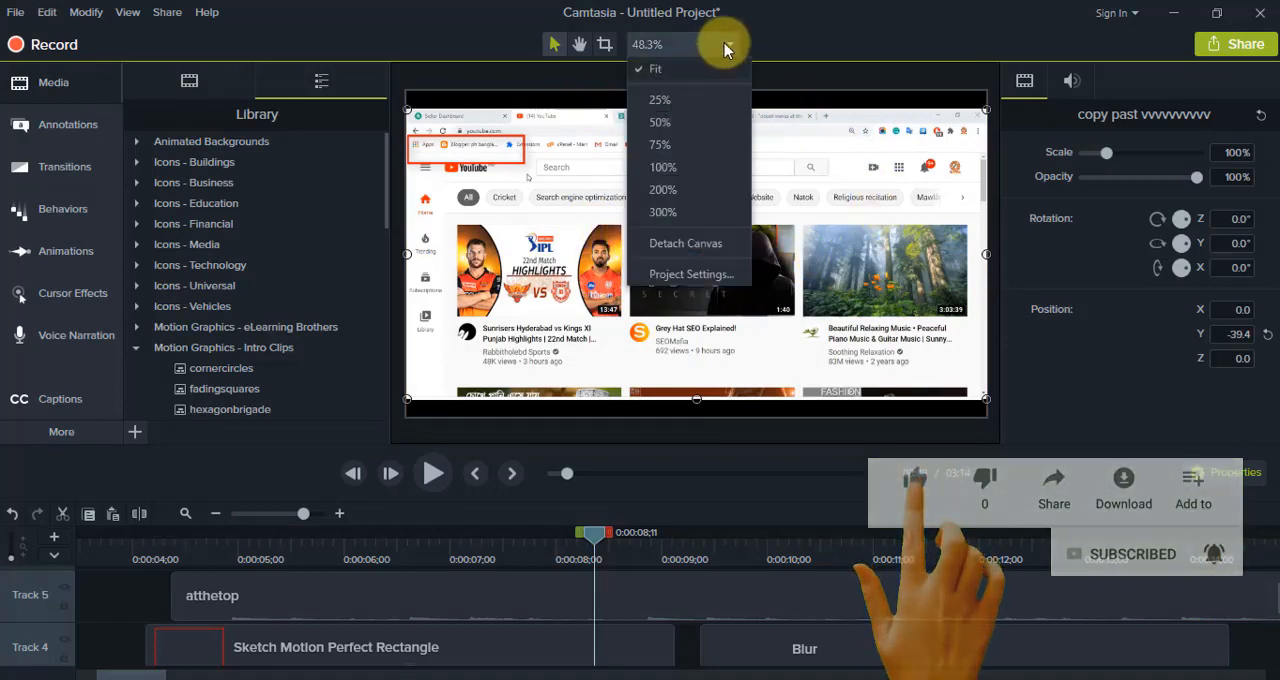
pyautogui.click(694, 277)
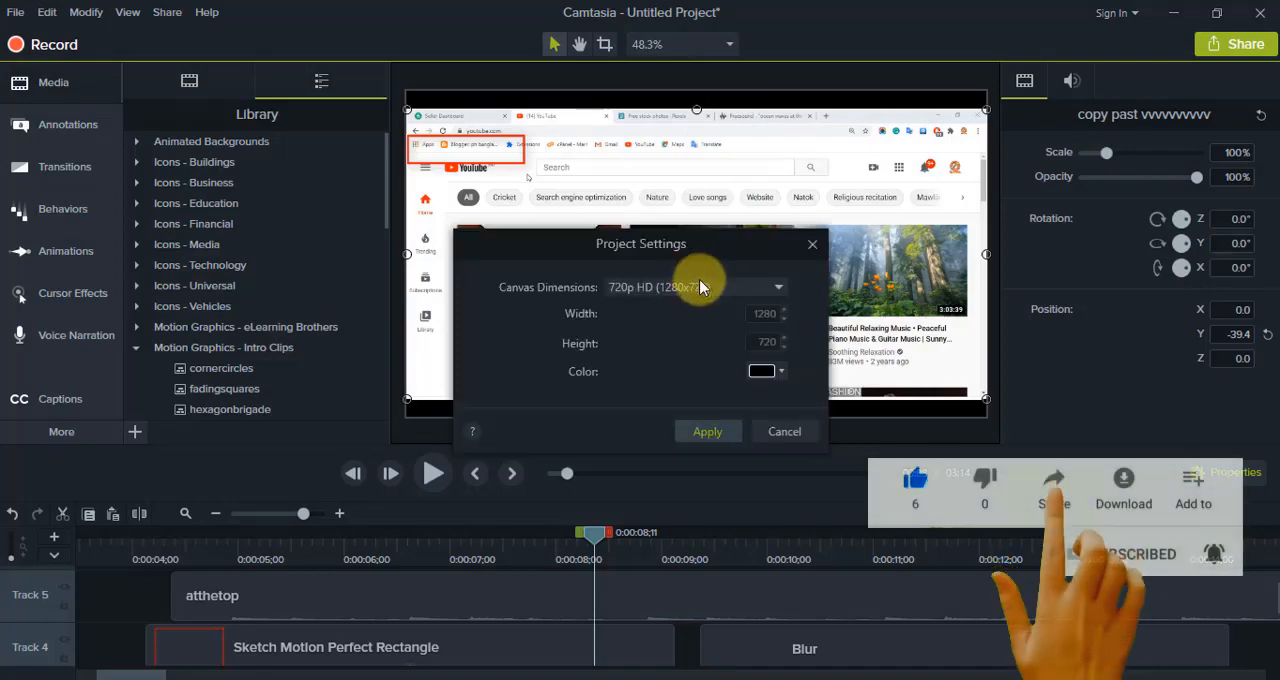
pyautogui.click(767, 287)
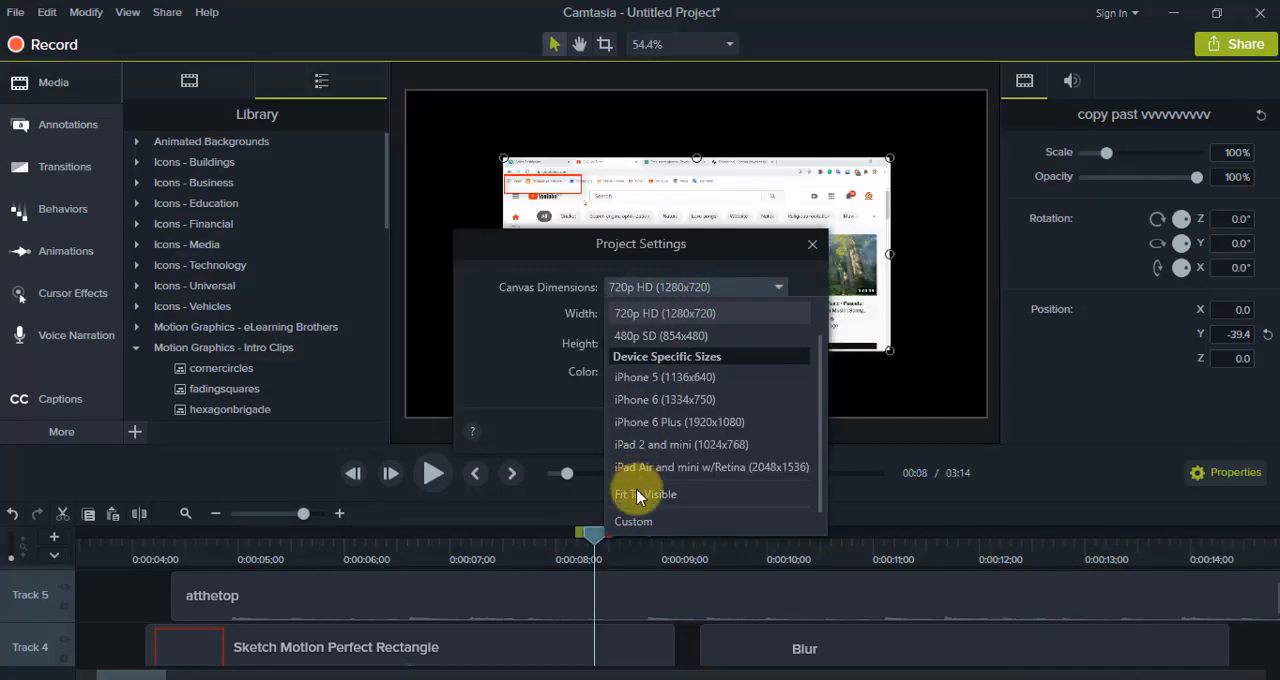
pyautogui.scroll(-1, 634, 503)
pyautogui.click(671, 474)
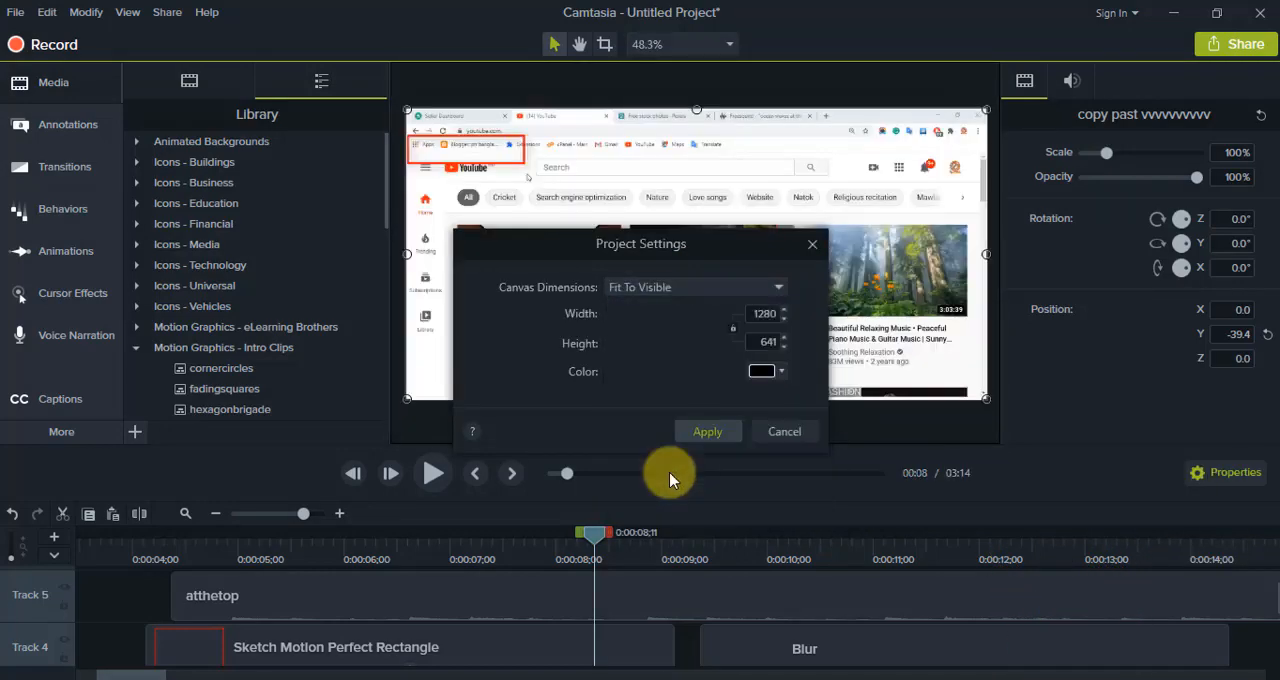
pyautogui.click(706, 432)
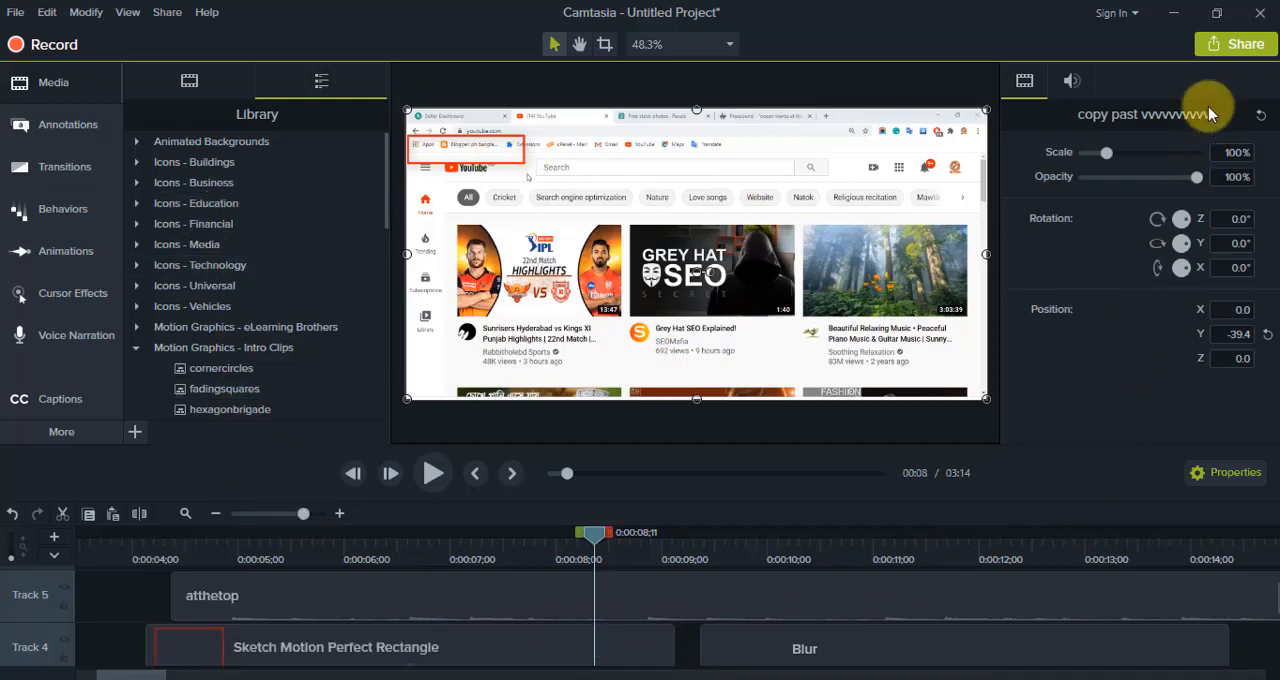
pyautogui.click(1230, 50)
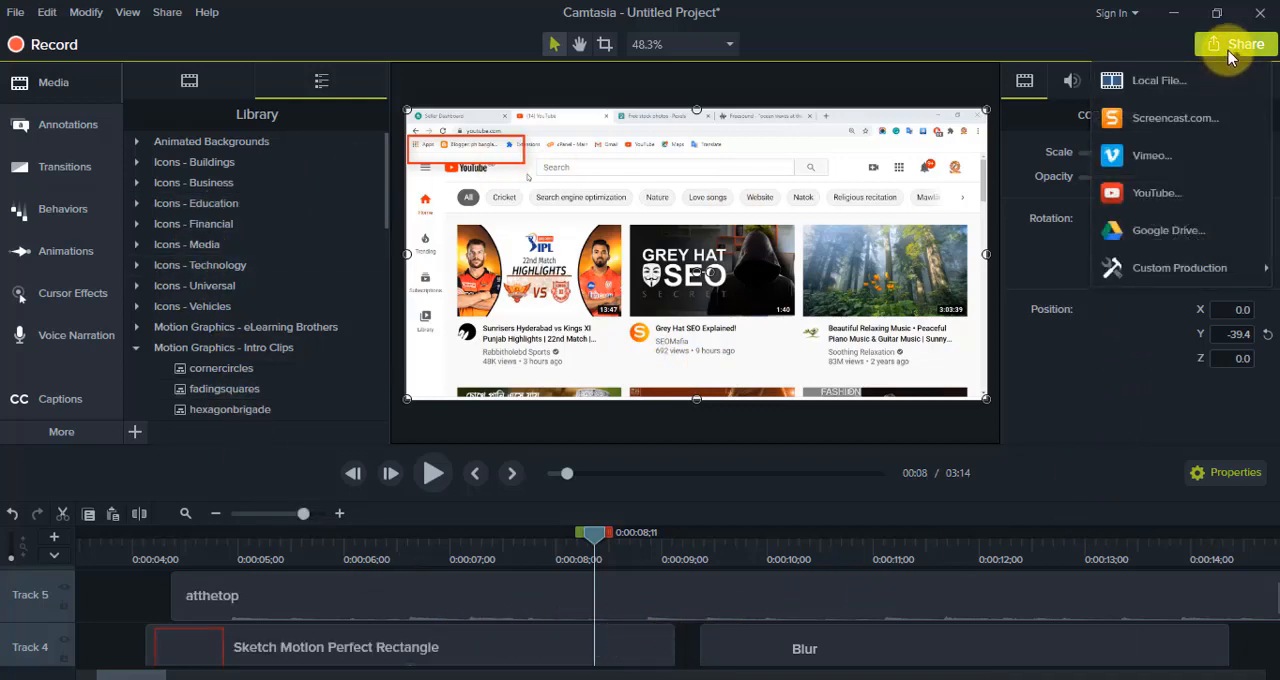
pyautogui.click(1160, 80)
pyautogui.click(828, 183)
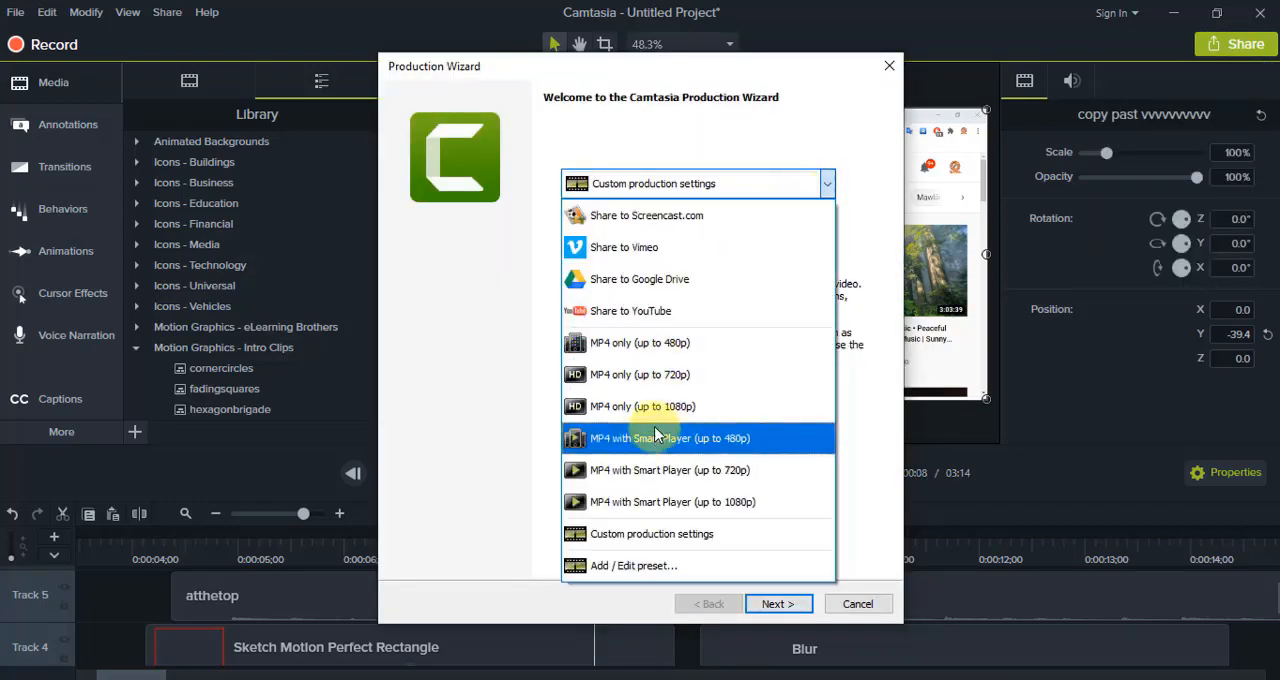
pyautogui.click(660, 388)
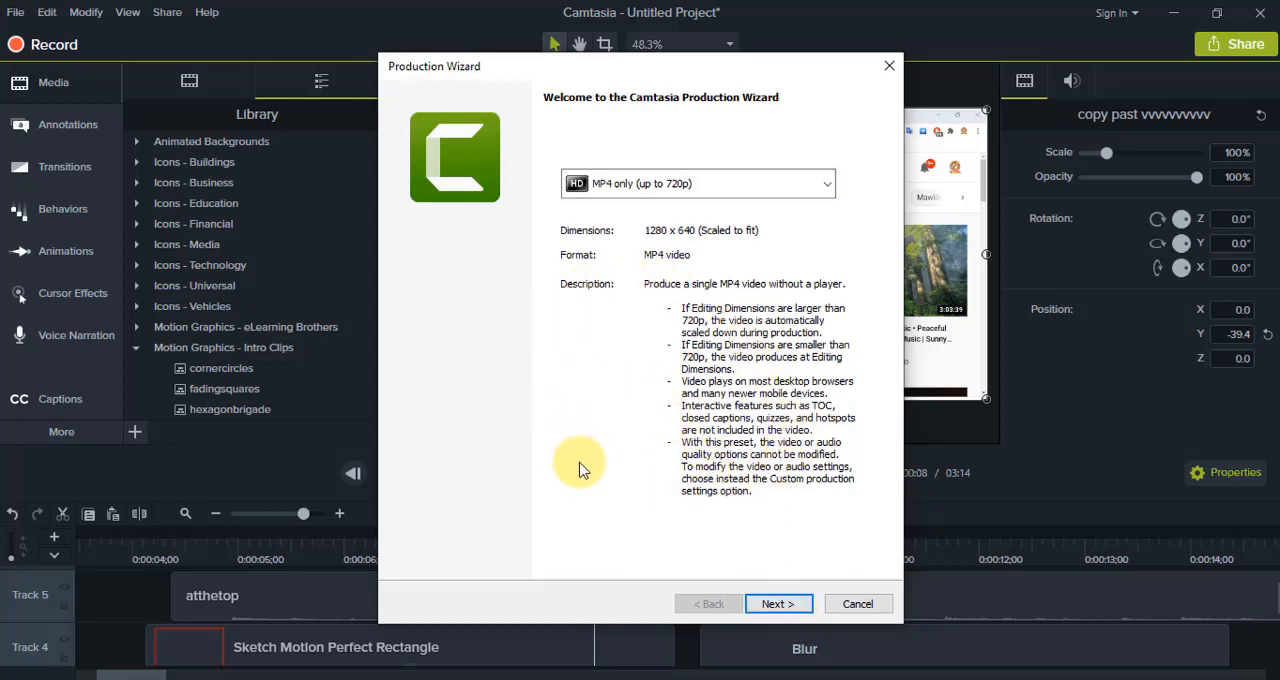
pyautogui.click(858, 604)
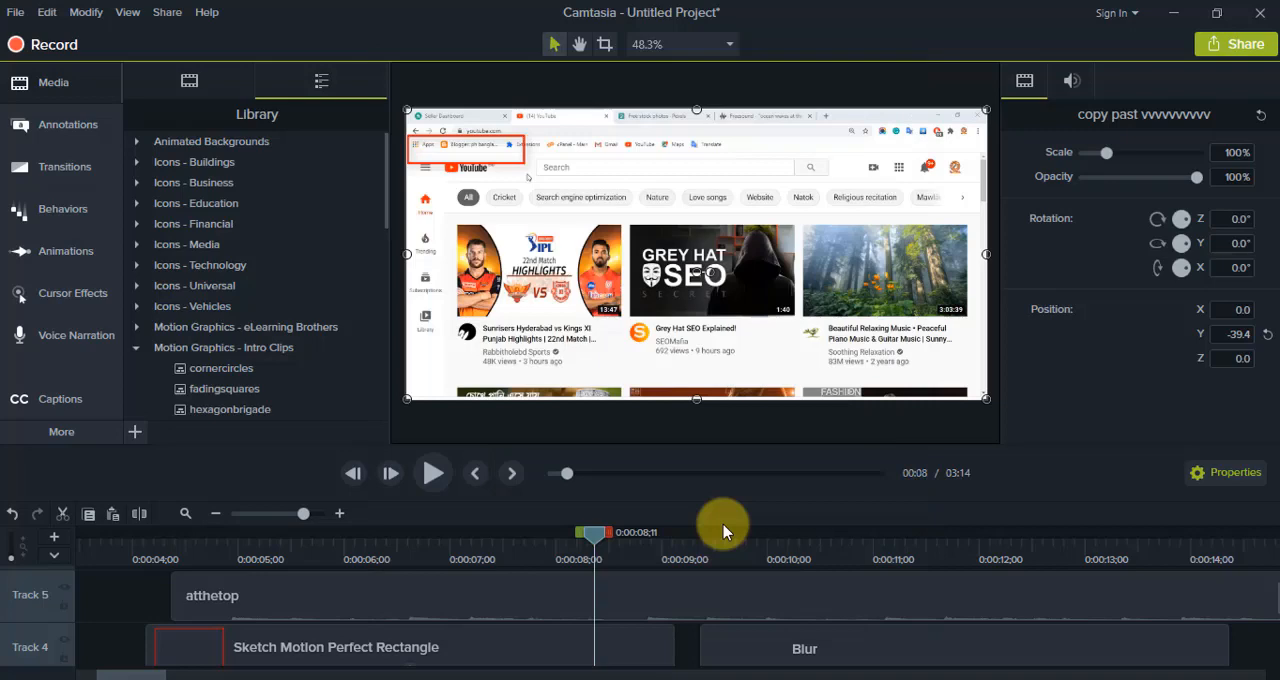